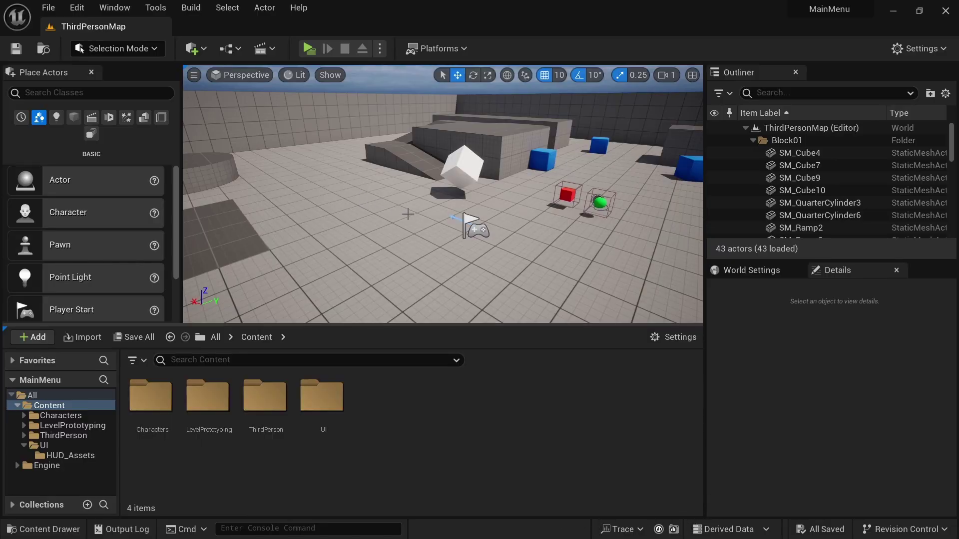
Run the game preview and try the pause menu, its options screen, and the main menu's settings access.
right_click_drag(407, 212, 399, 214)
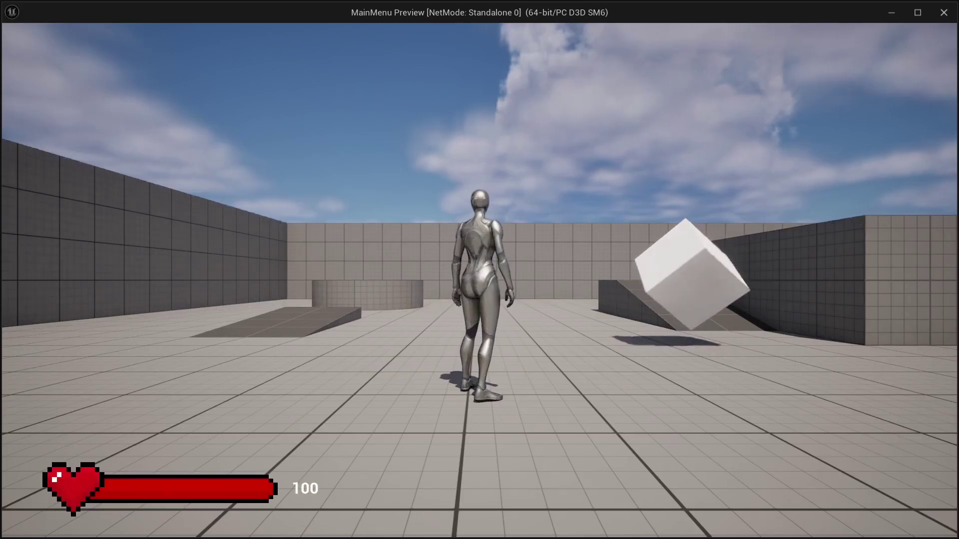
key("Escape")
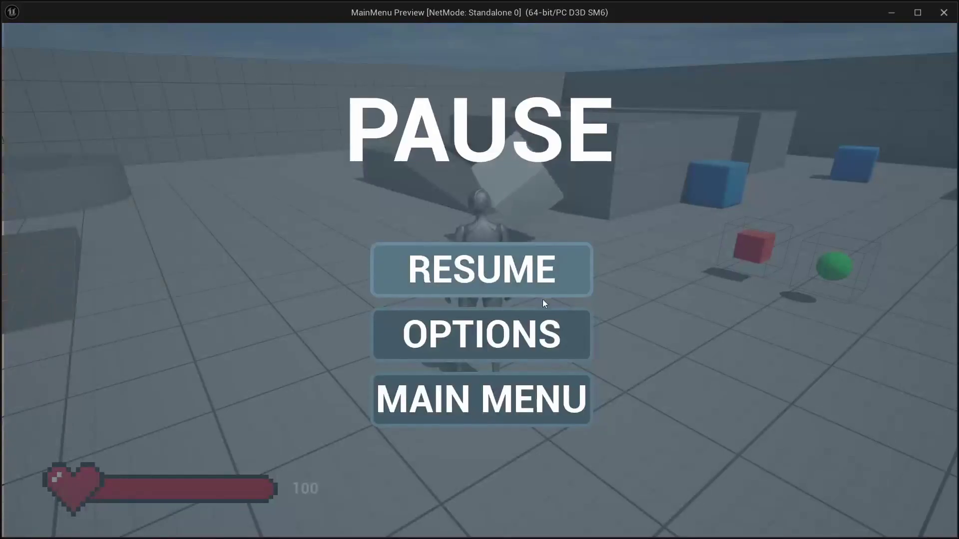
left_click(427, 330)
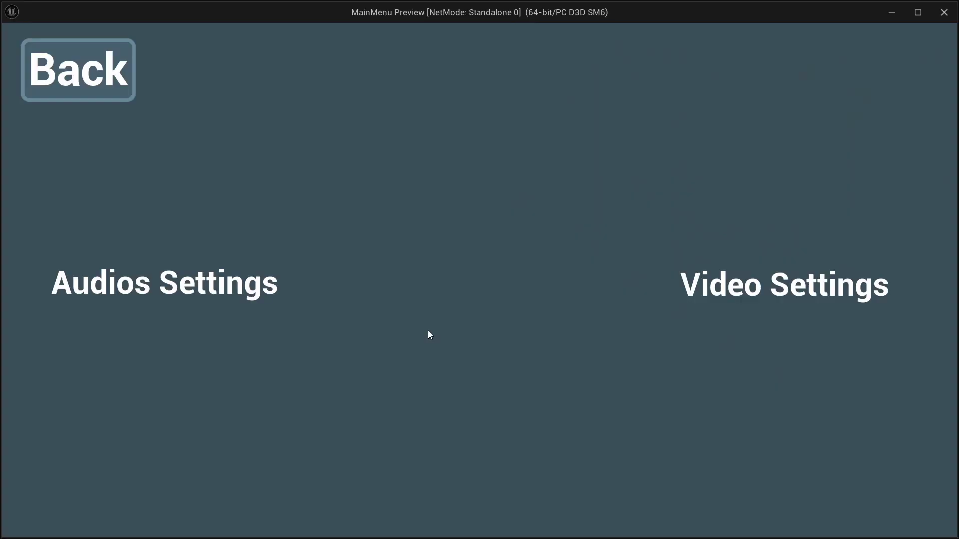
left_click(70, 68)
left_click(448, 375)
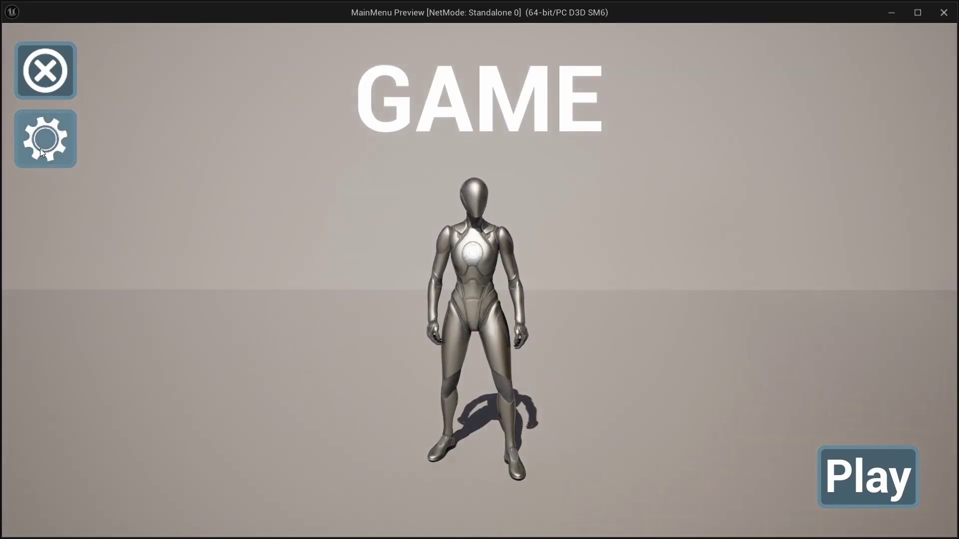
left_click(41, 147)
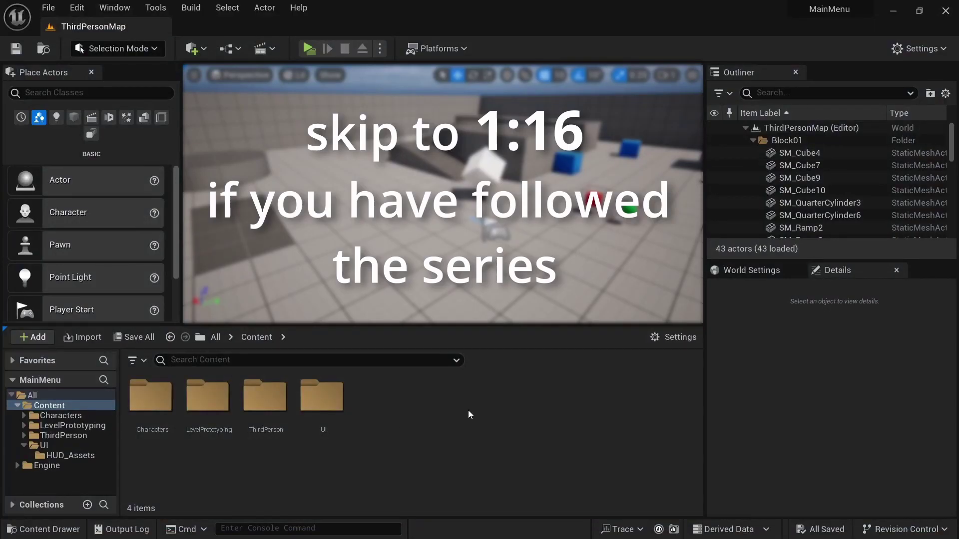
Create a User Widget blueprint in the UI folder with the default name and open it for editing.
left_click(323, 405)
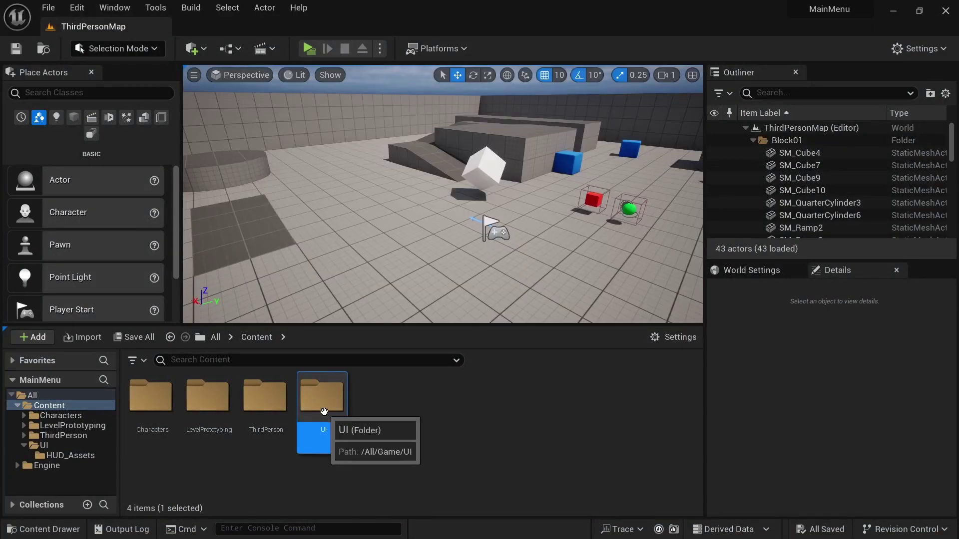
double_click(324, 411)
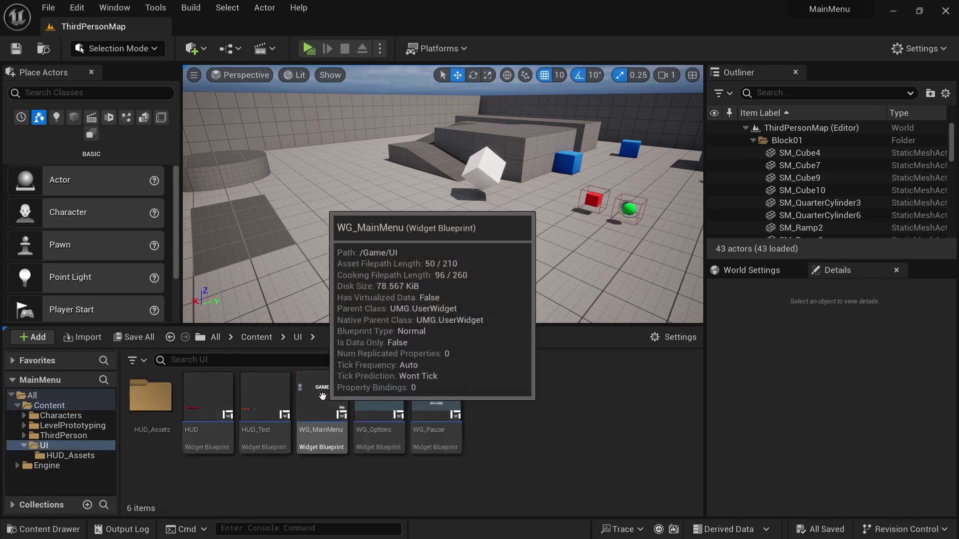
right_click(494, 396)
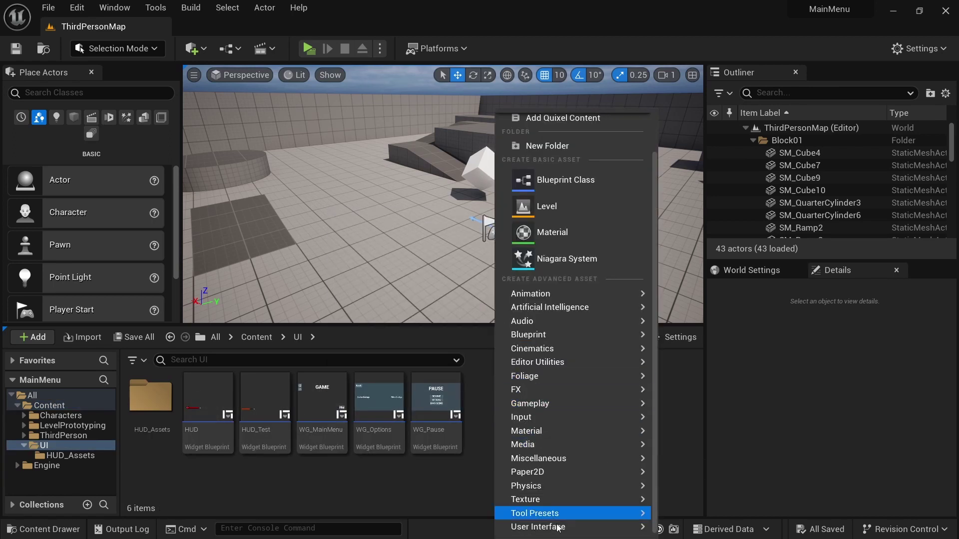
mouse_move(557, 527)
left_click(724, 520)
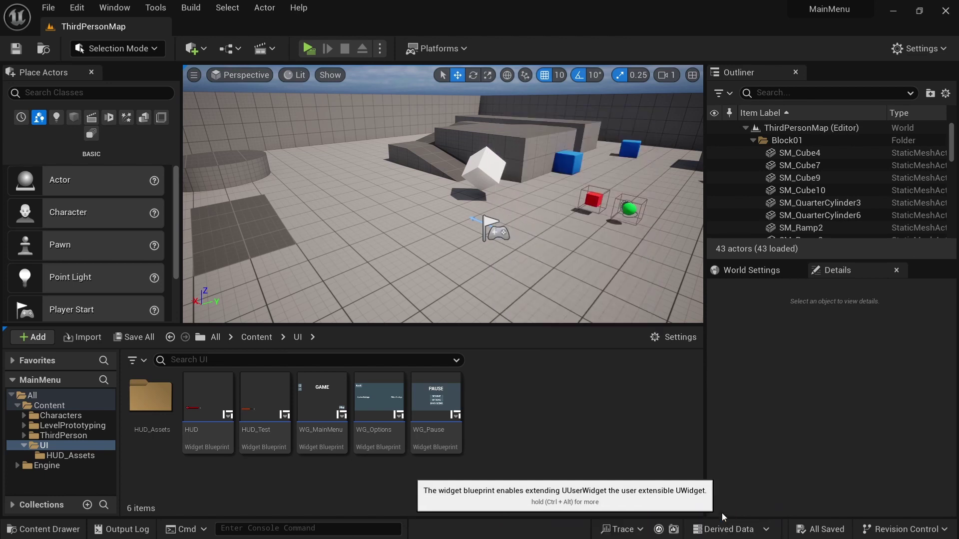
left_click(357, 188)
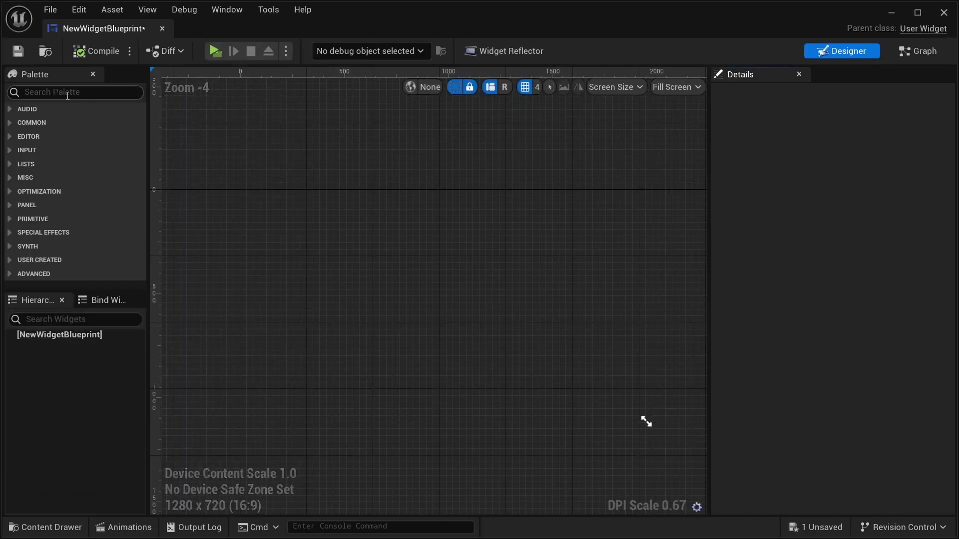
Add a Canvas Panel to the new widget and place a Button in its upper area.
type("canz")
key("BackSpace")
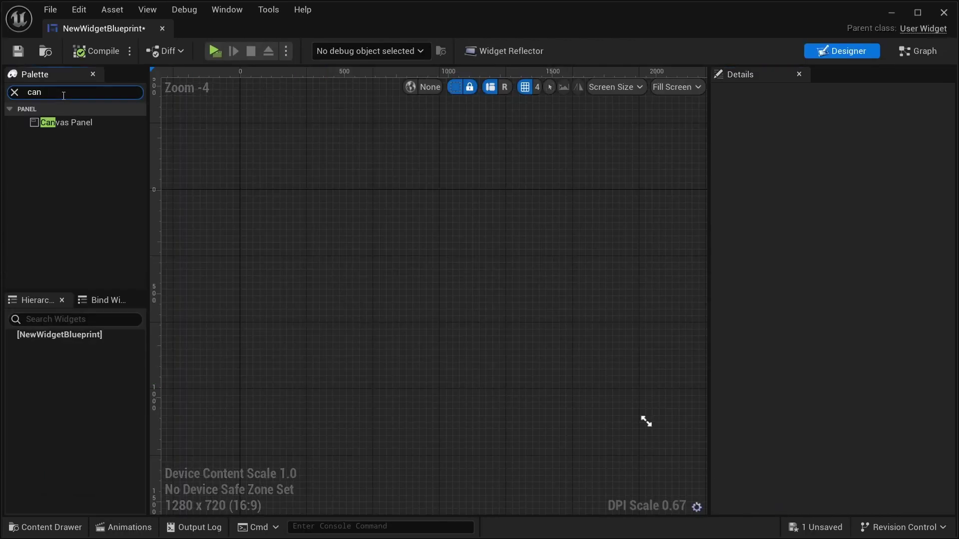
left_click_drag(69, 127, 439, 300)
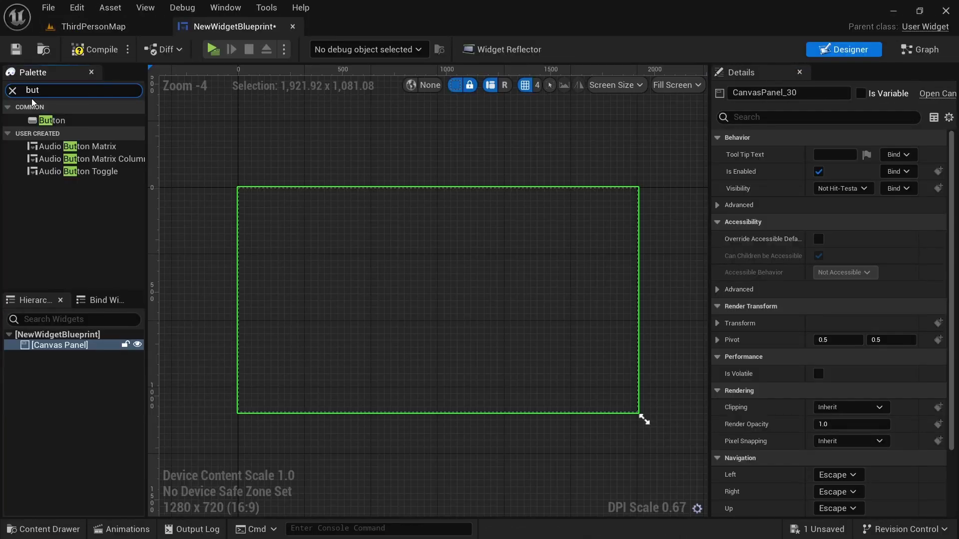
left_click_drag(55, 130, 366, 257)
Open the BP_ThirdPersonCharacter blueprint and add a Create Widget node after Update Health Bar in the Event Begin Play chain.
left_click(93, 26)
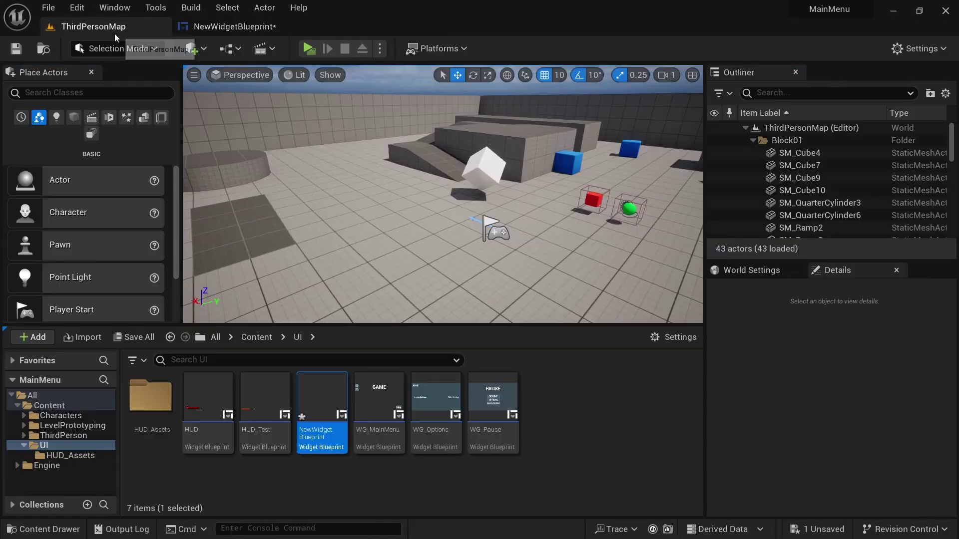
double_click(176, 397)
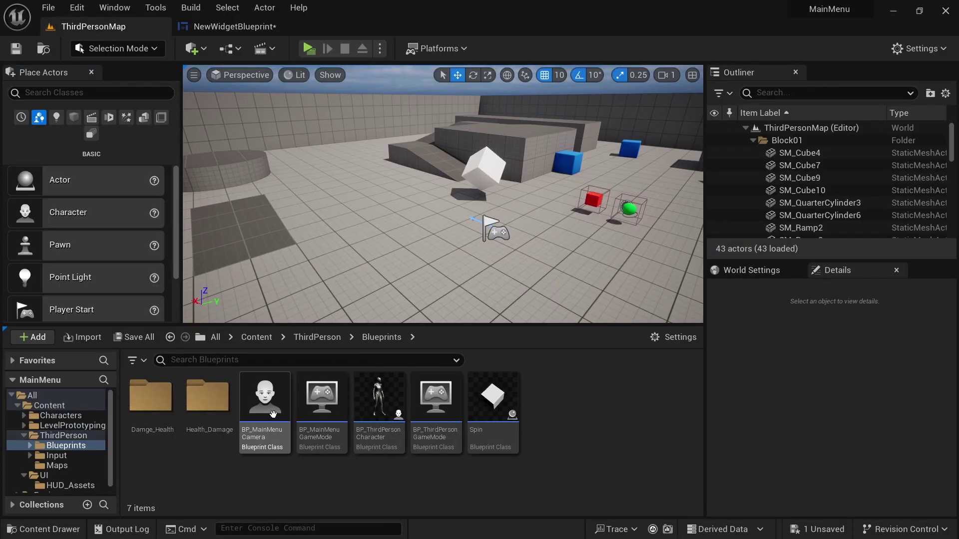
double_click(378, 399)
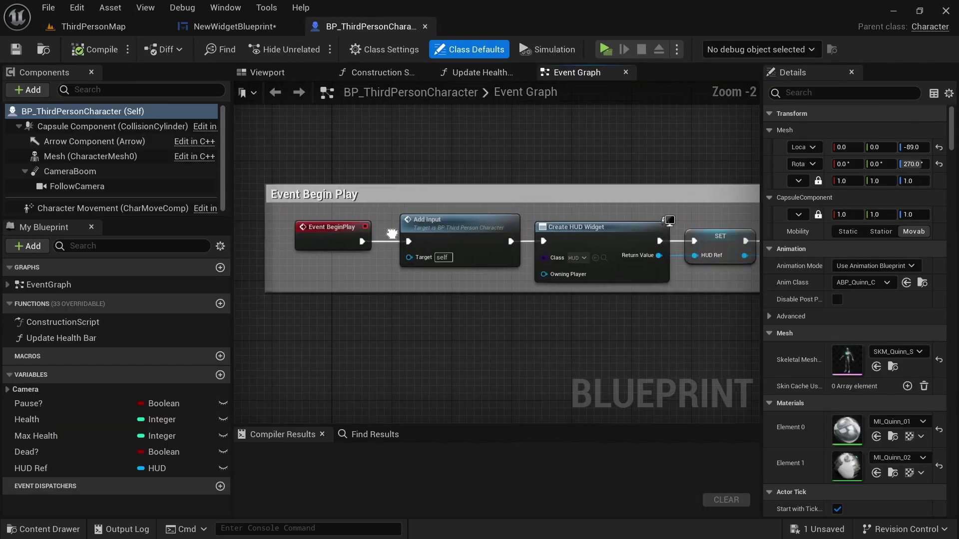
left_click_drag(339, 243, 428, 262)
type("c")
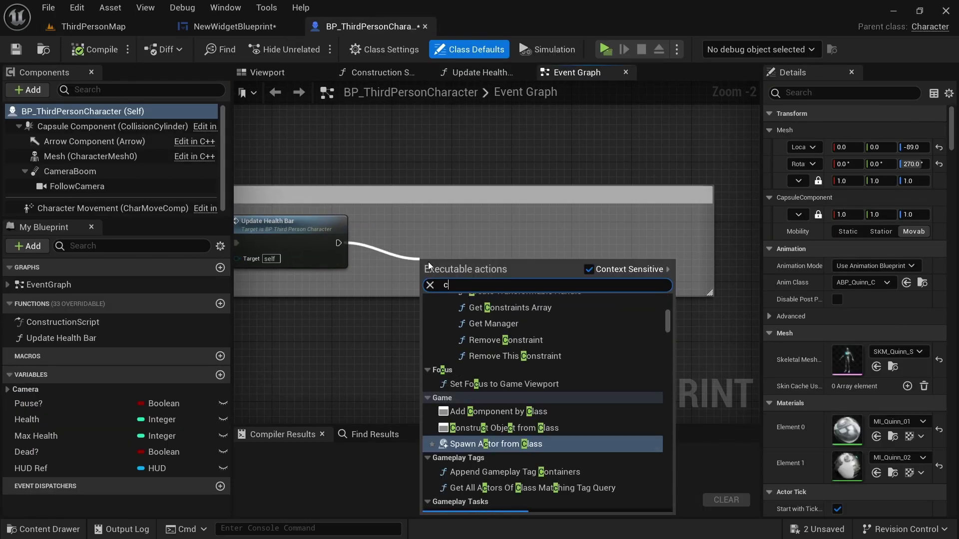
type("reate wid")
left_click(492, 311)
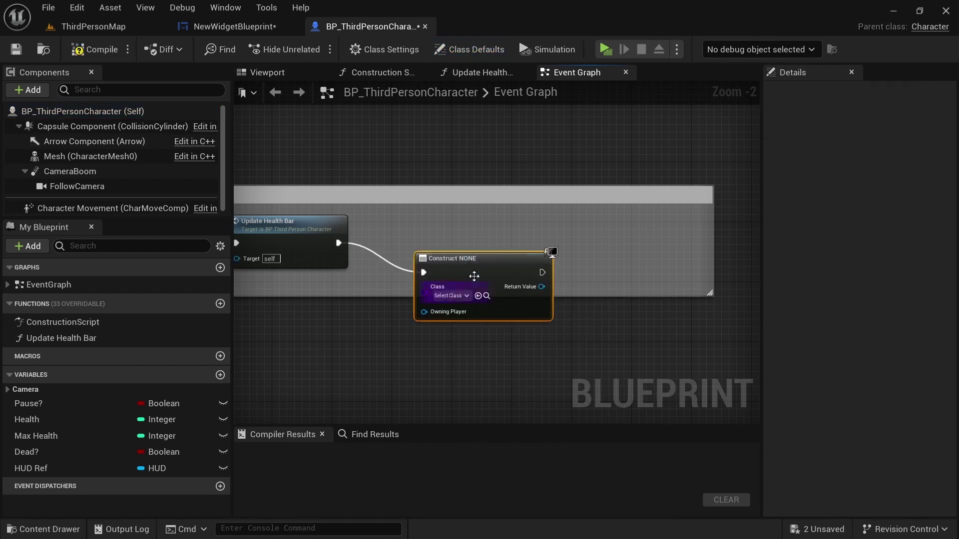
Set the Create Widget class to NewWidgetBlueprint, connect an Add to Viewport node, and test the button in a game preview.
left_click_drag(504, 257, 579, 255)
type("add t")
left_click(650, 406)
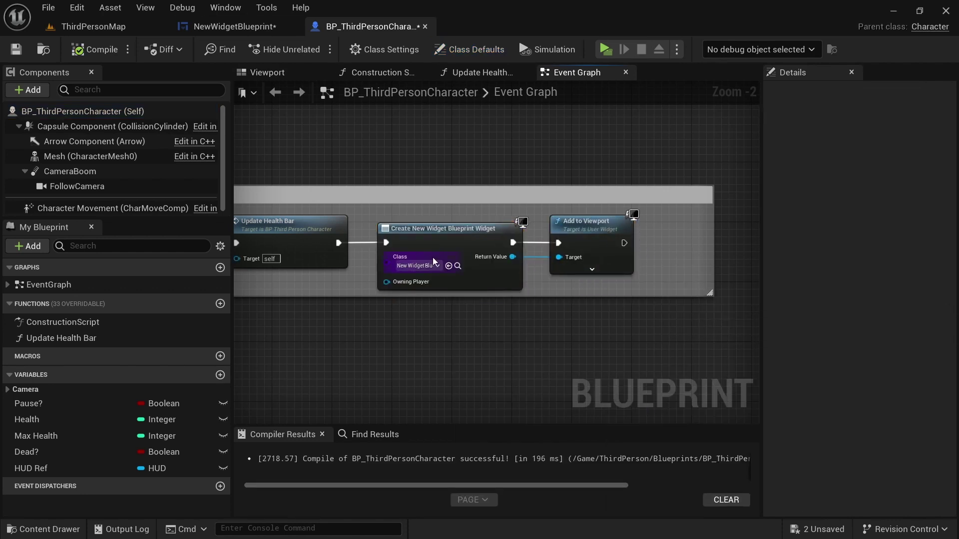
left_click(606, 49)
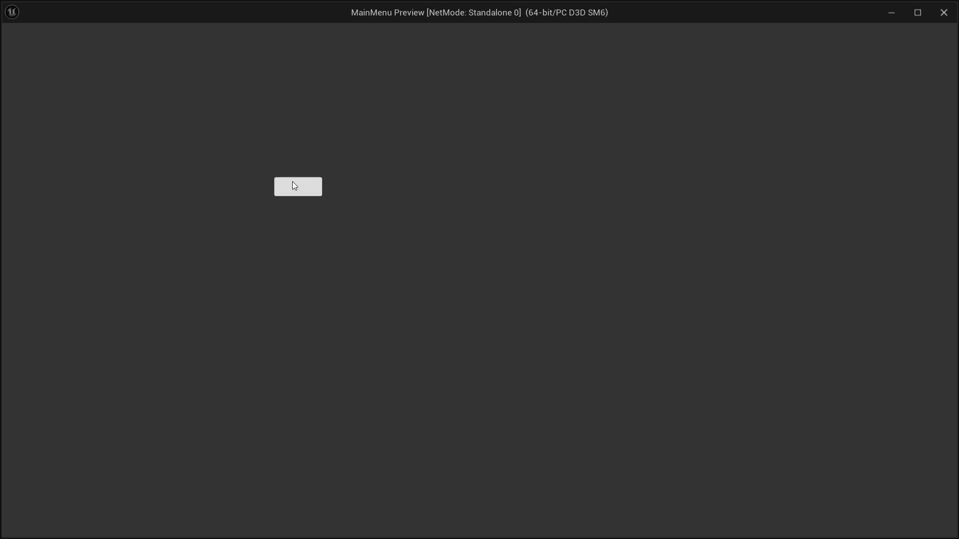
key("Escape")
Close the test widget's editor and delete NewWidgetBlueprint from the UI folder.
left_click(294, 26)
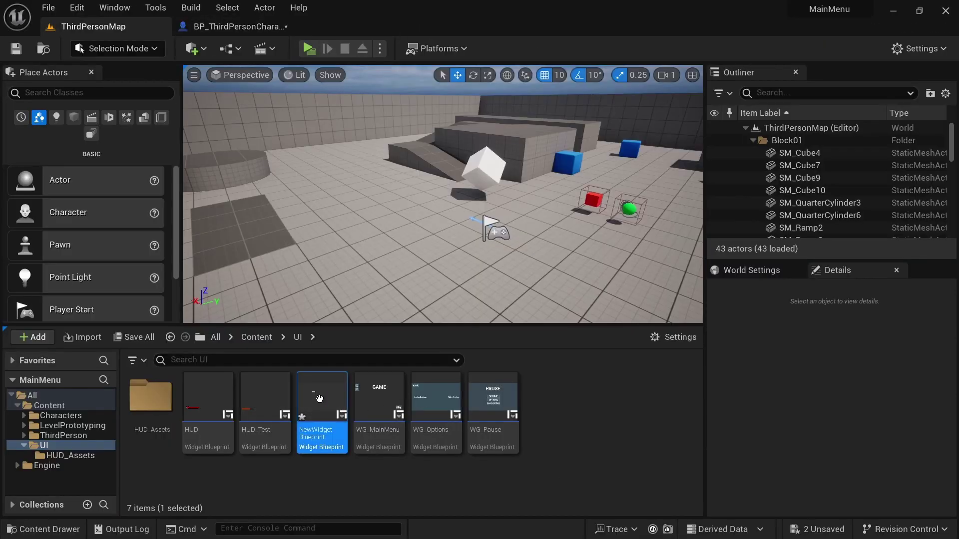
key("Delete")
left_click(390, 477)
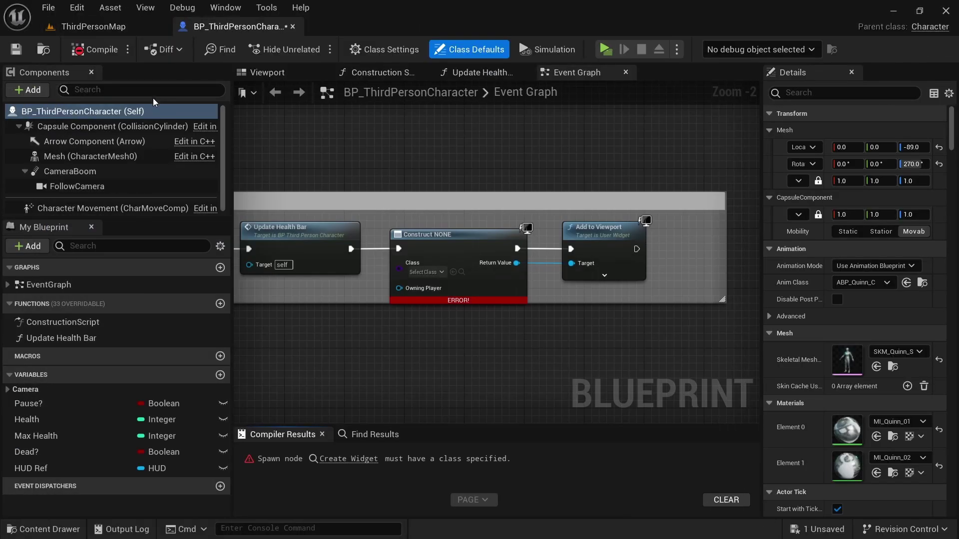
Delete the Create Widget and Add to Viewport nodes, shrink the comment box to just past Update Health Bar, then compile and close the blueprint.
left_click_drag(418, 238, 417, 239)
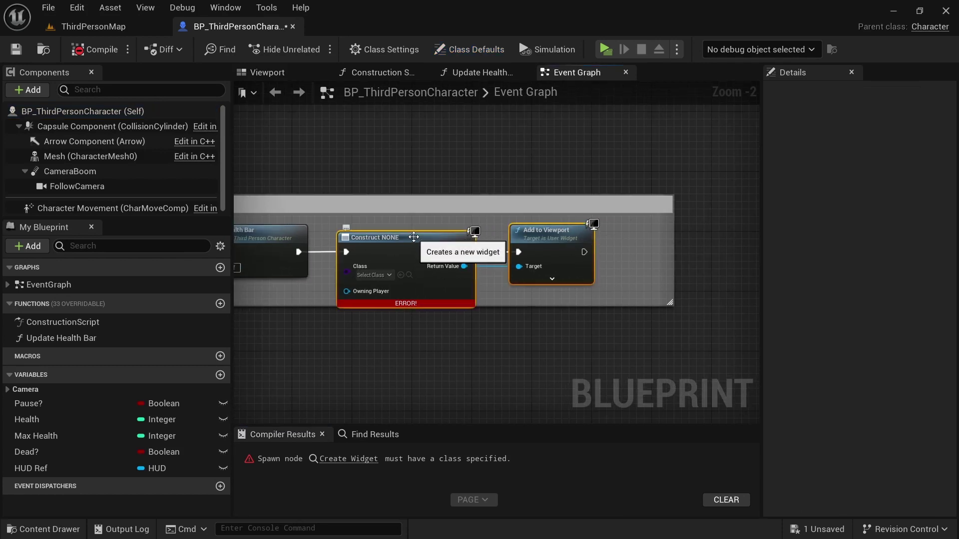
key("Delete")
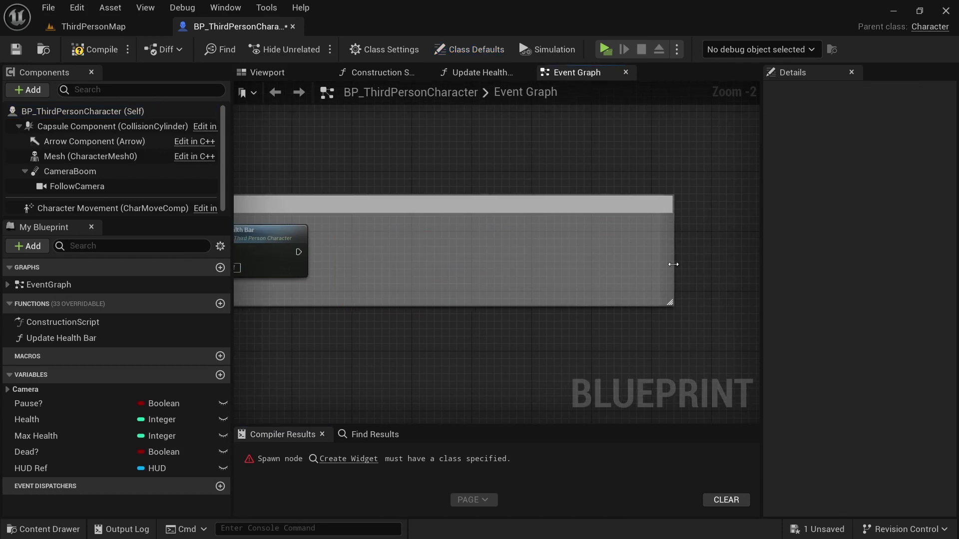
left_click_drag(674, 264, 366, 264)
key("F7")
left_click(293, 26)
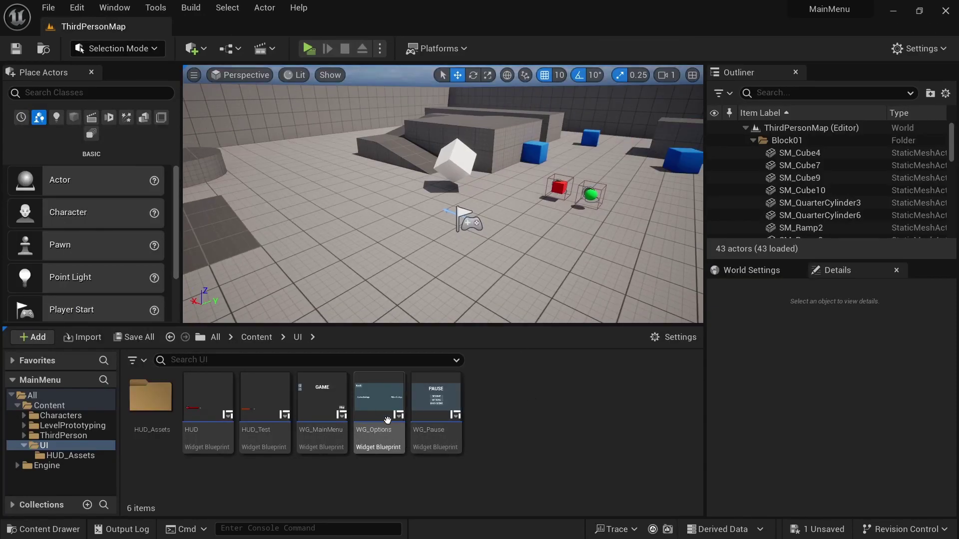
Open the WG_Options widget and add a Horizontal Box to its Canvas Panel.
double_click(379, 400)
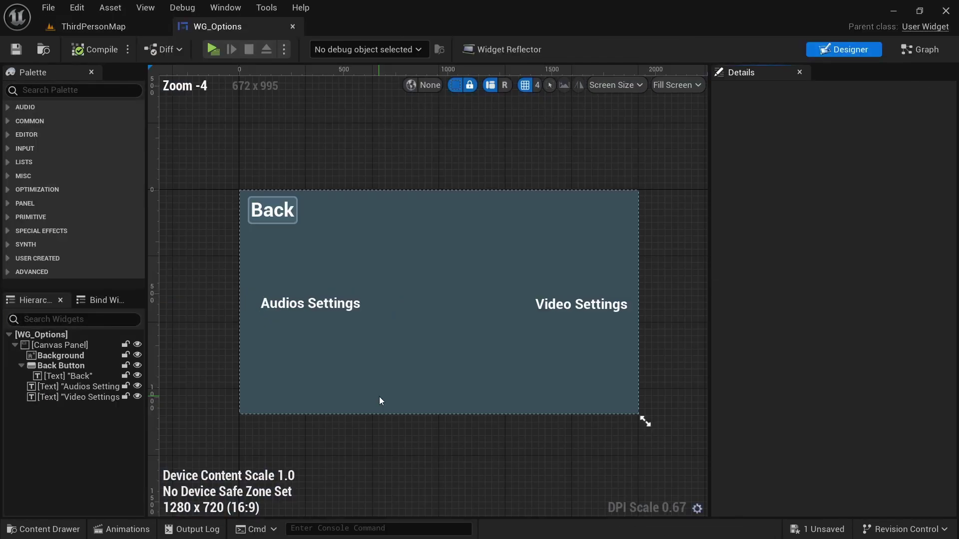
right_click_drag(330, 159, 358, 160)
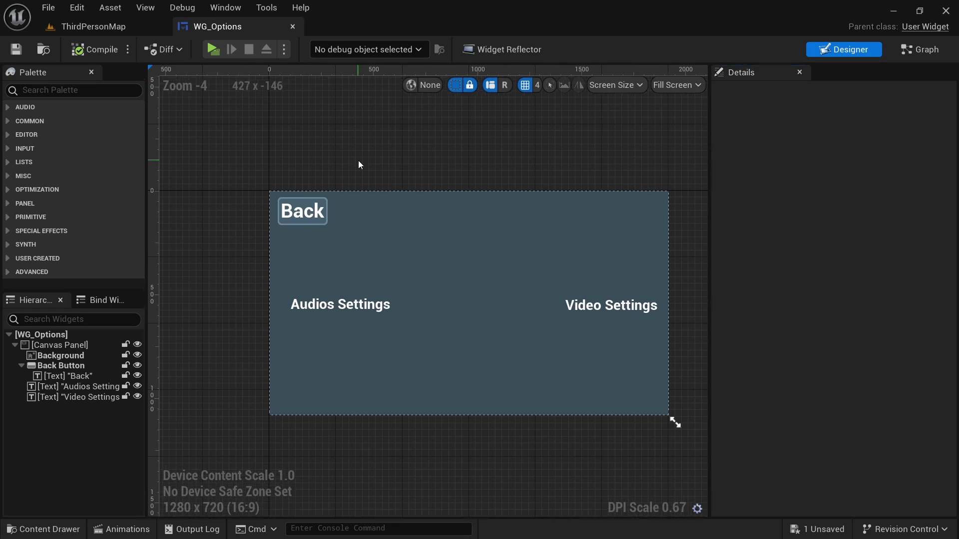
left_click(46, 88)
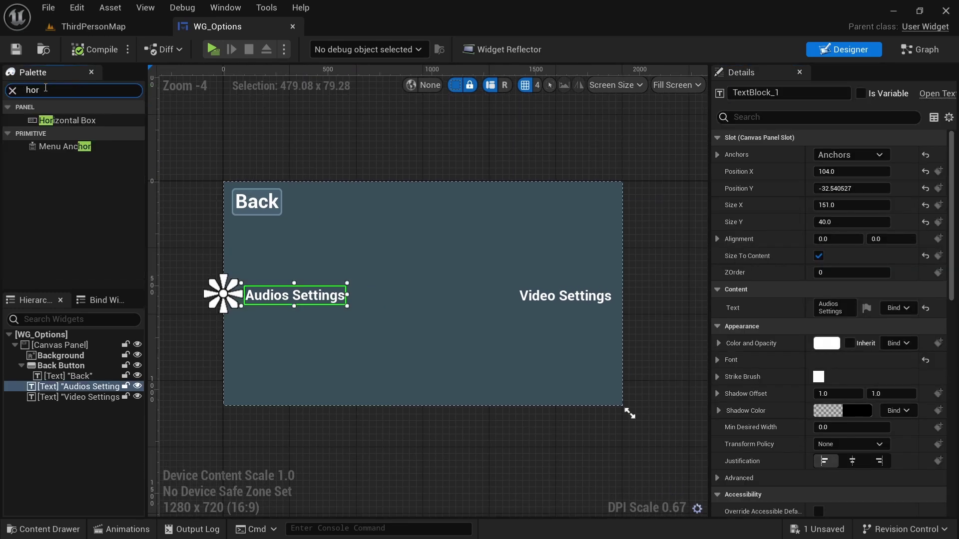
left_click_drag(50, 119, 67, 345)
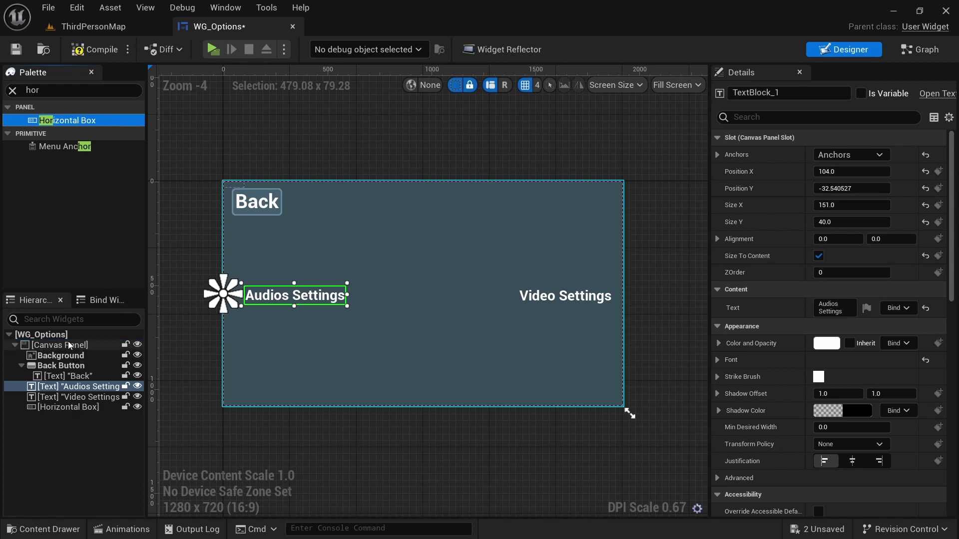
Give the Horizontal Box ZOrder 1, a top-stretch anchor and Offset Right 0, and make it about 160 high.
left_click(69, 409)
left_click(835, 272)
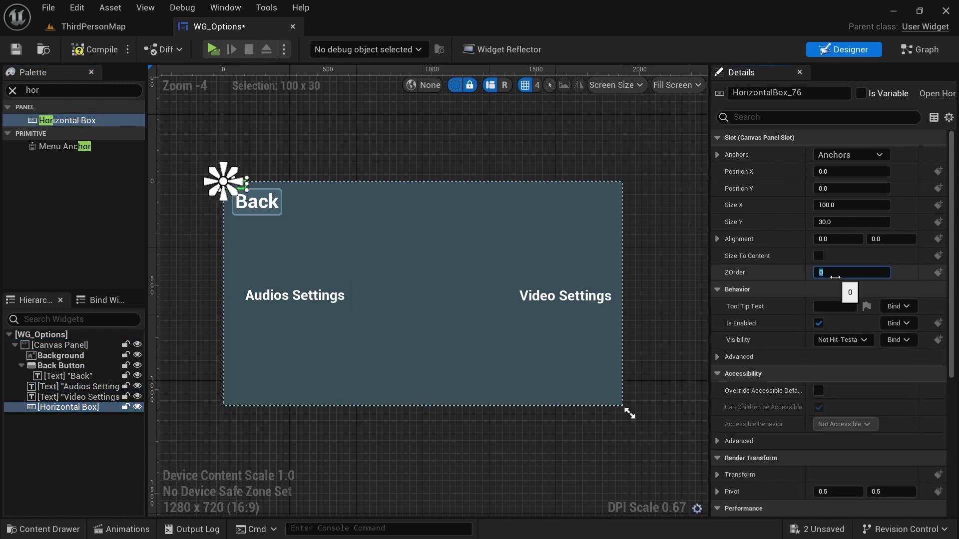
left_click(851, 155)
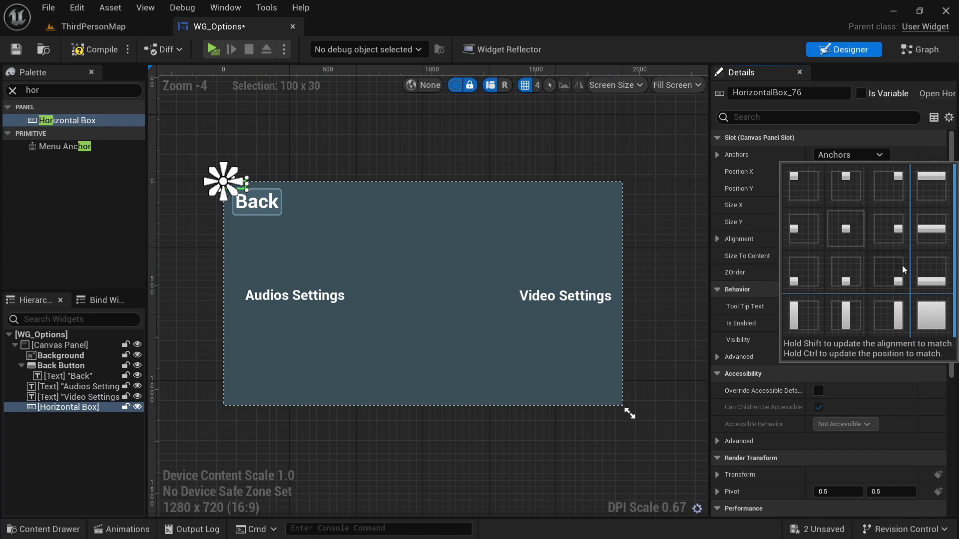
left_click(931, 182)
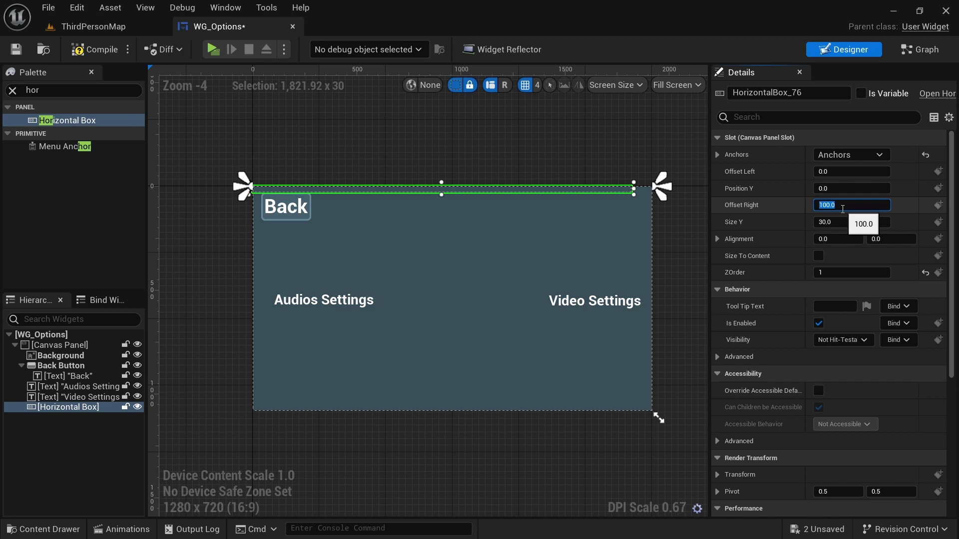
scroll(412, 192, "up", 3)
left_click_drag(512, 172, 513, 187)
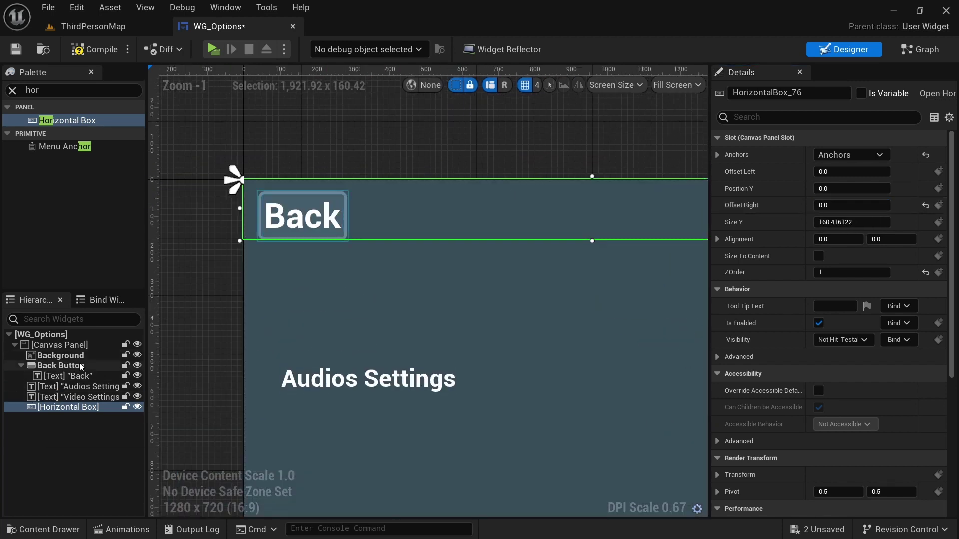
Move the Back Button into the Horizontal Box and paste two copies of it there.
left_click(77, 357)
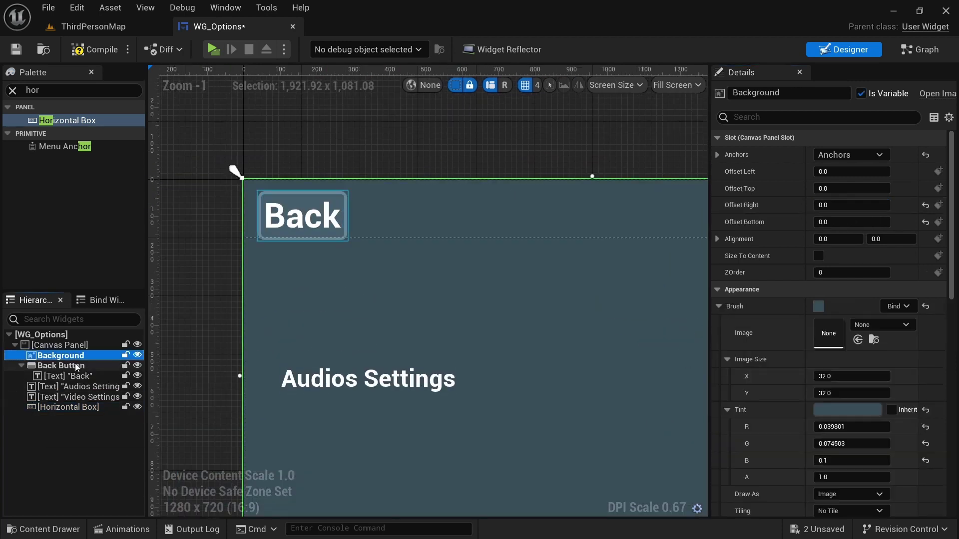
left_click(72, 368)
left_click_drag(76, 404, 76, 403)
left_click(57, 386)
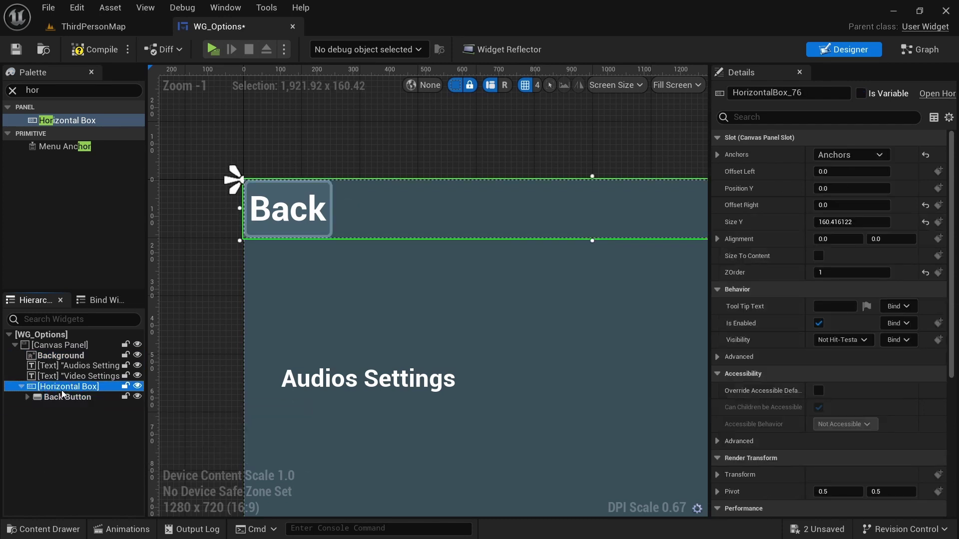
key("ctrl+v")
key("ctrl+v")
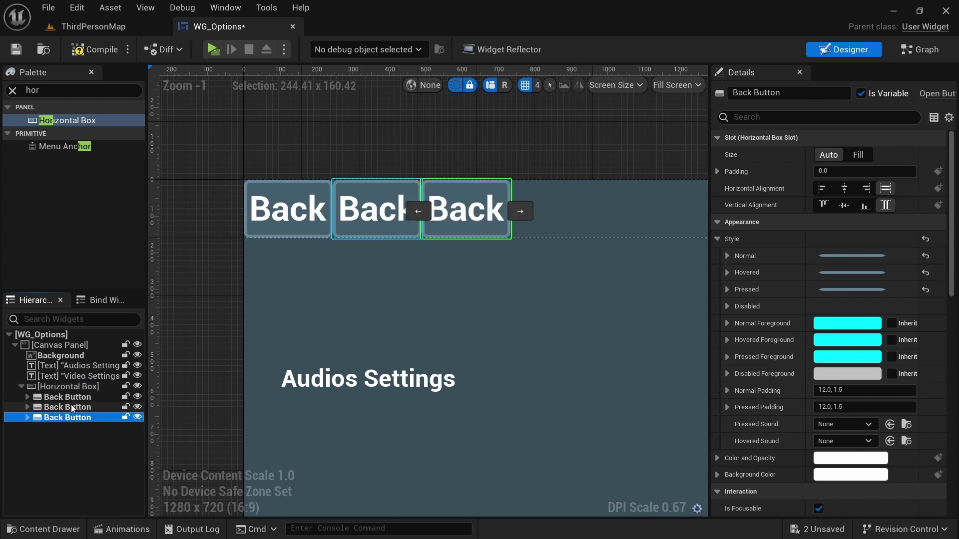
Change the second button's text to Video and the third button's text to Audio.
left_click(80, 408)
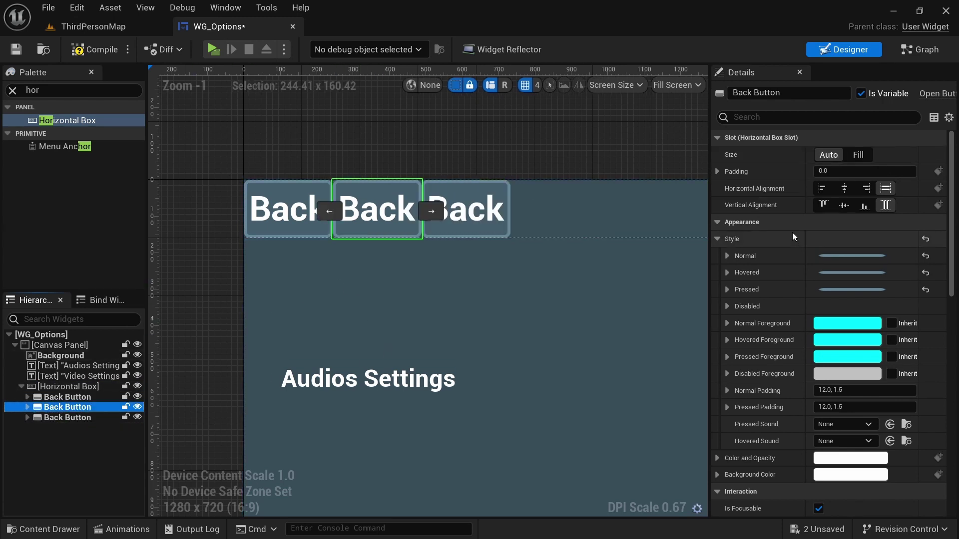
left_click(27, 408)
left_click(75, 418)
left_click(835, 222)
type("Adu")
key("BackSpace")
key("BackSpace")
key("BackSpace")
type("Video")
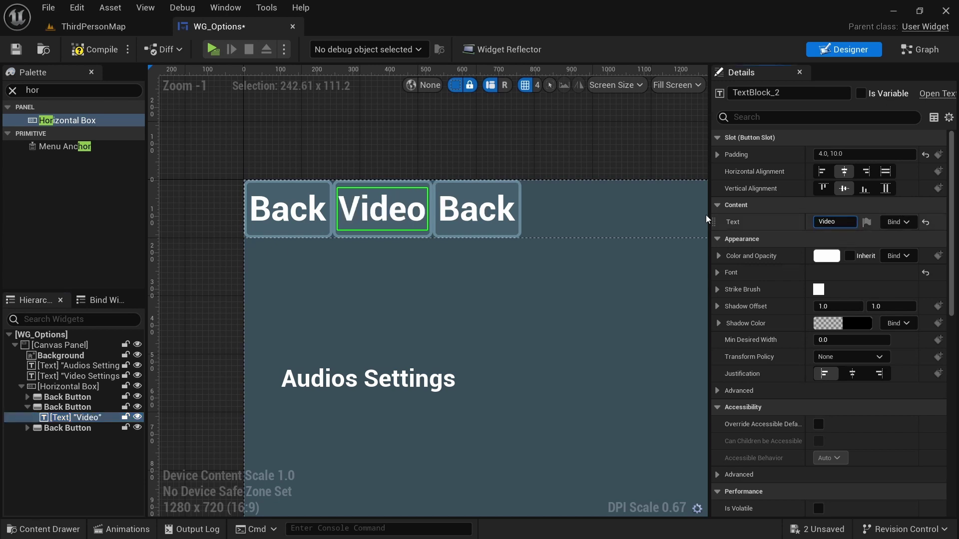
left_click(477, 209)
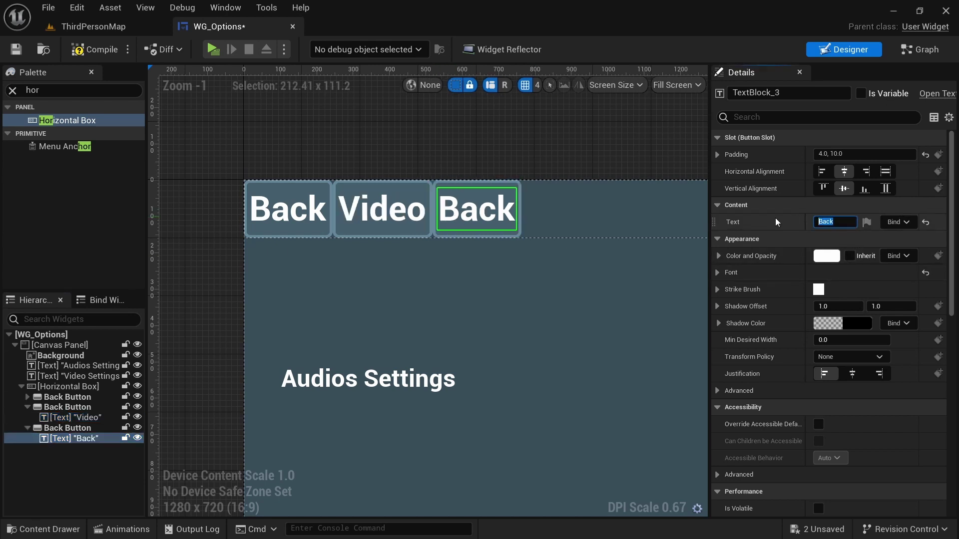
type("Audio")
Add a Spacer between the Back and Video buttons and make it about 169 wide.
left_click(12, 91)
type("spacer")
left_click(32, 91)
type("a")
left_click_drag(50, 121, 63, 407)
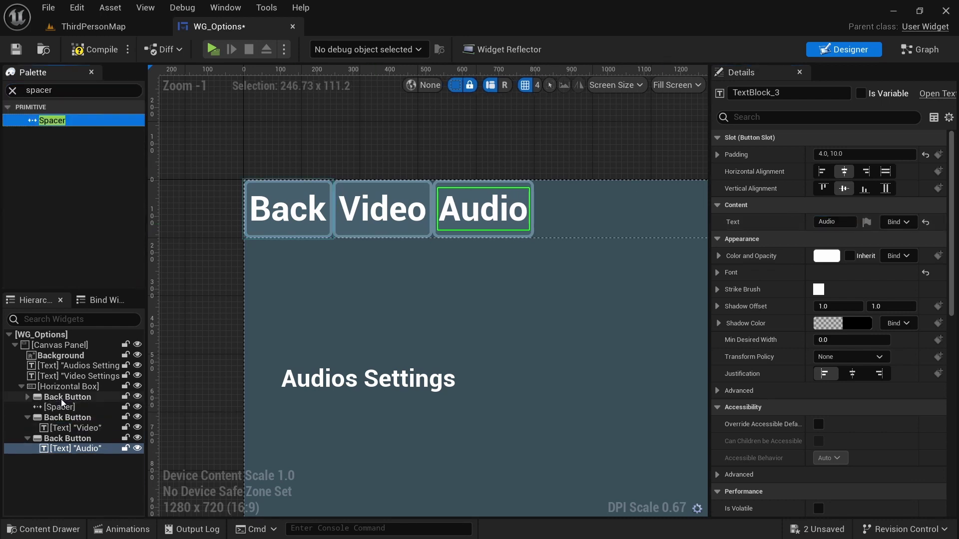
left_click(62, 408)
left_click_drag(837, 239, 922, 239)
Duplicate the Spacer and place the copy between the Video and Audio buttons.
left_click(82, 409)
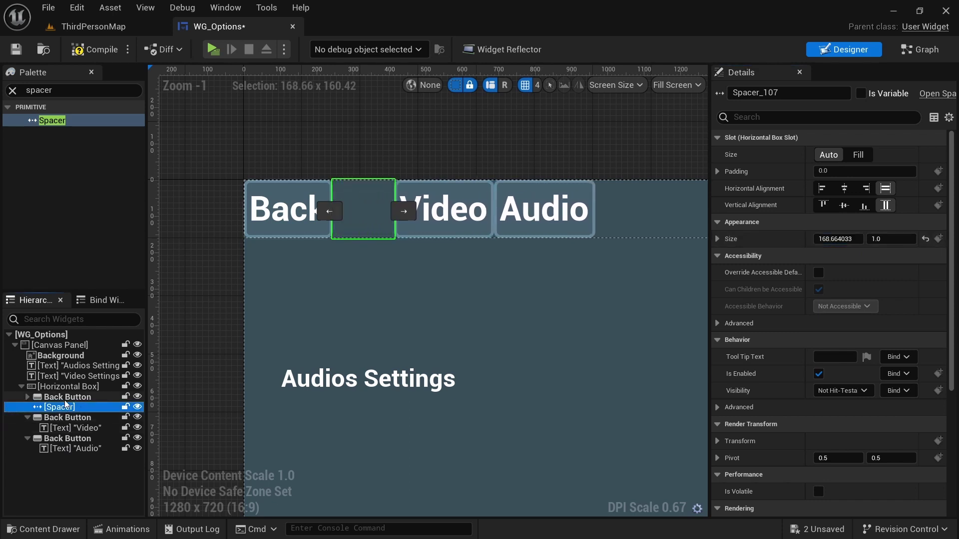
key("ctrl+d")
left_click_drag(62, 433, 63, 434)
Duplicate the first Spacer again, move the copy ahead of the Back button, and make it about 50 wide.
right_click_drag(506, 327, 334, 342)
scroll(335, 345, "down", 1)
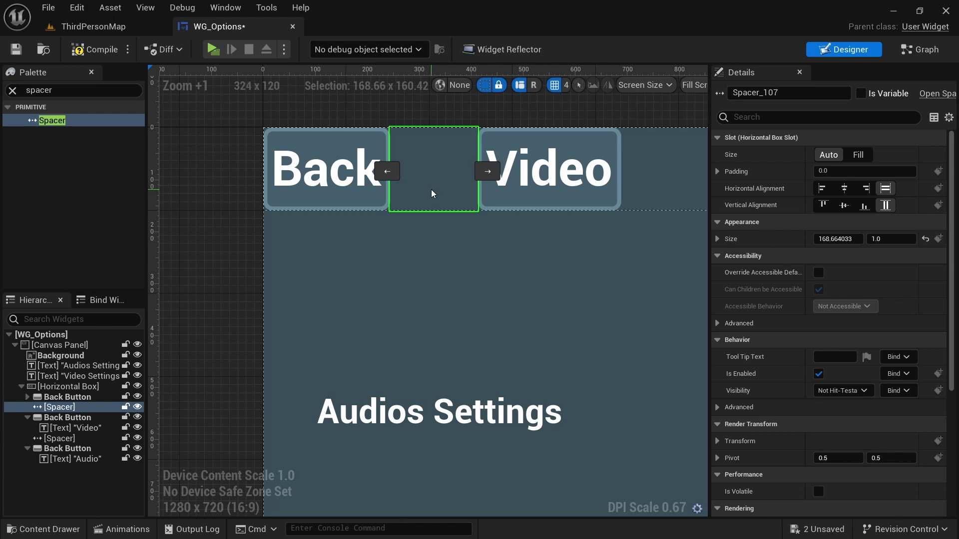
key("ctrl+d")
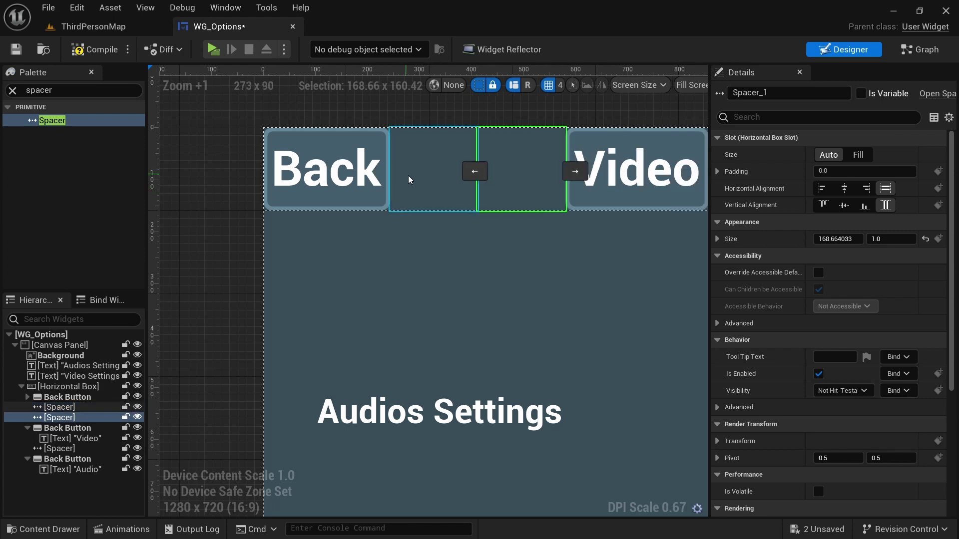
left_click(470, 176)
left_click(390, 173)
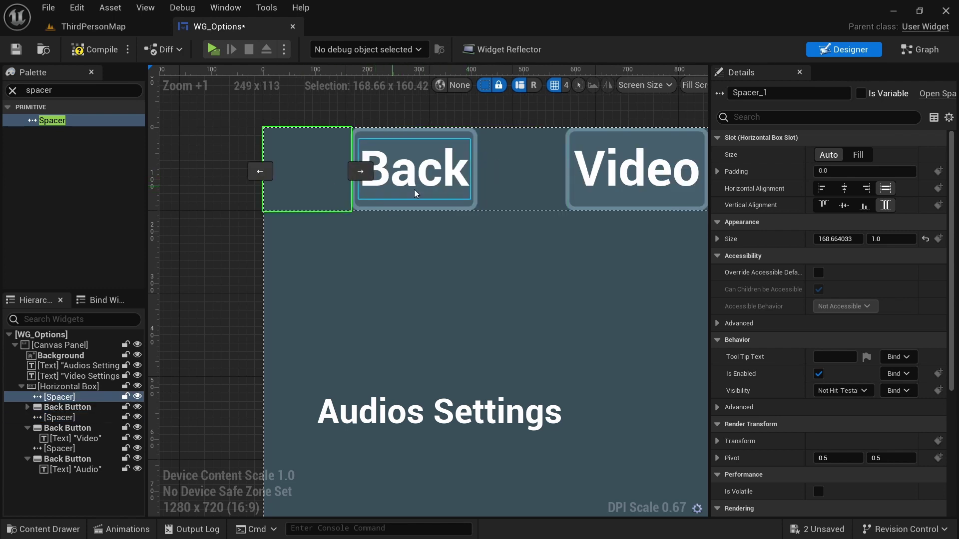
left_click_drag(837, 239, 793, 239)
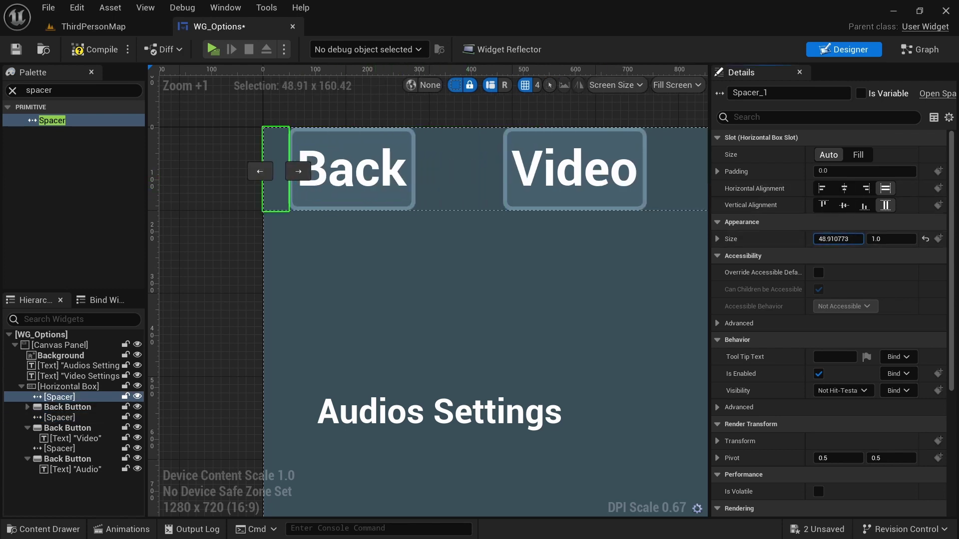
scroll(421, 189, "down", 3)
Add a Border to the Canvas Panel with a top-stretch anchor and move the Horizontal Box into it.
left_click(7, 91)
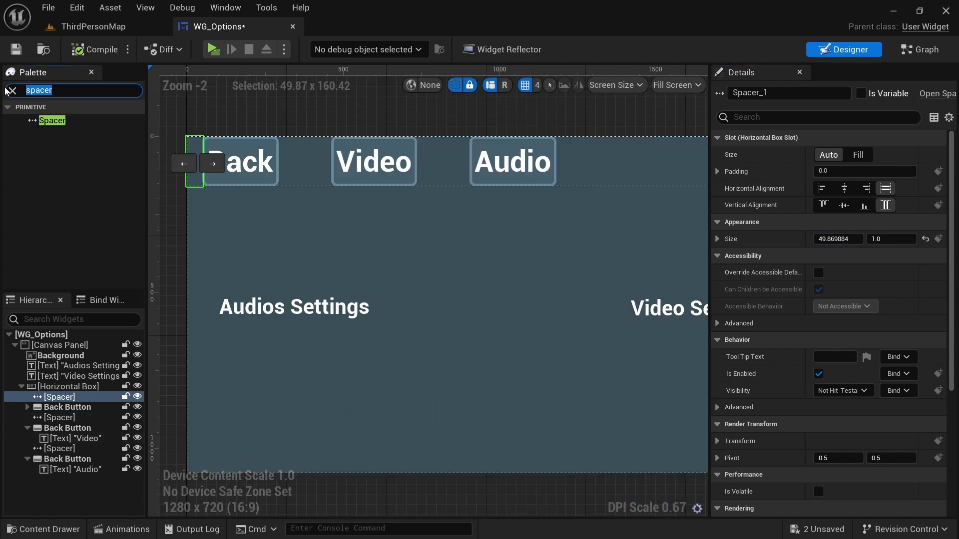
left_click_drag(56, 124, 329, 239)
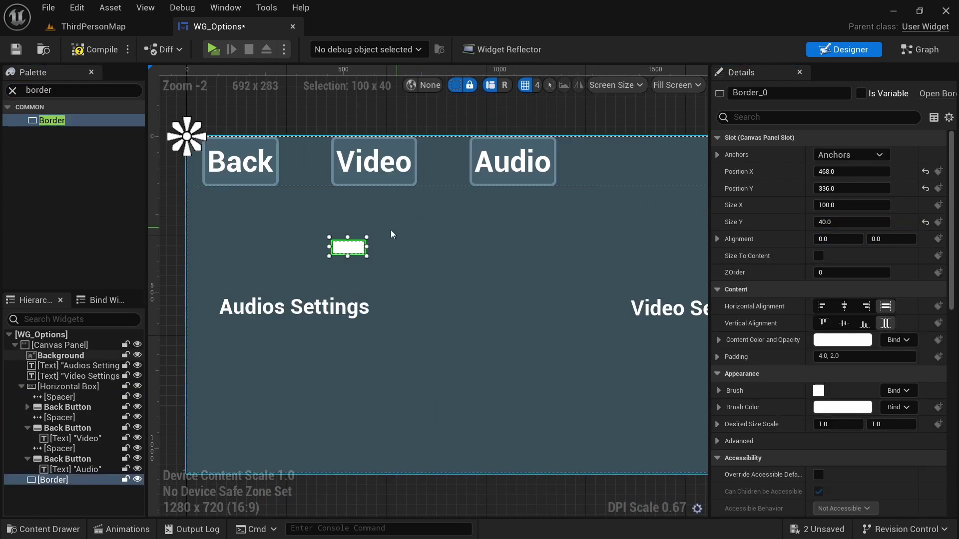
left_click(849, 155)
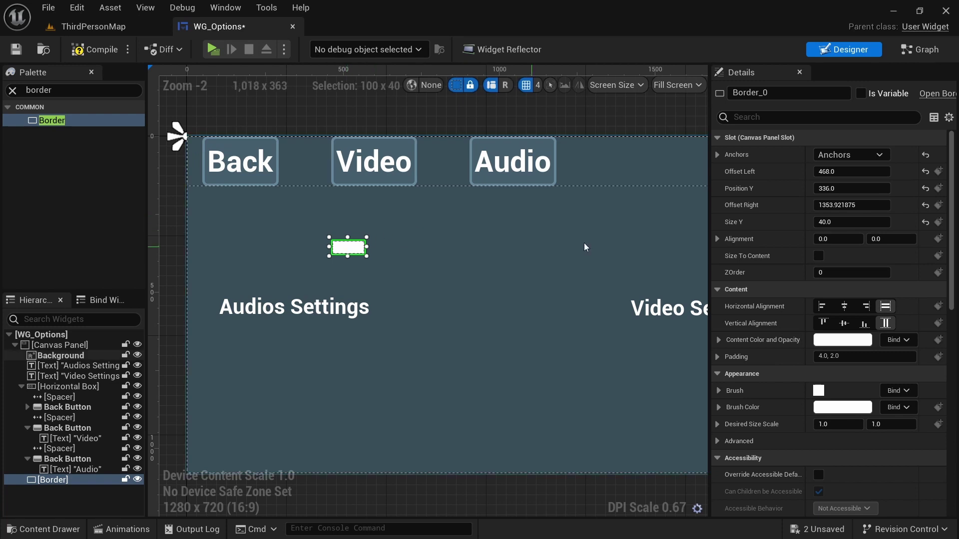
left_click(185, 185)
left_click_drag(67, 386, 60, 480)
Enable Size To Content on the Border and set its Offset Left, Position Y, Offset Right and Size Y to 0.
scroll(368, 214, "down", 3)
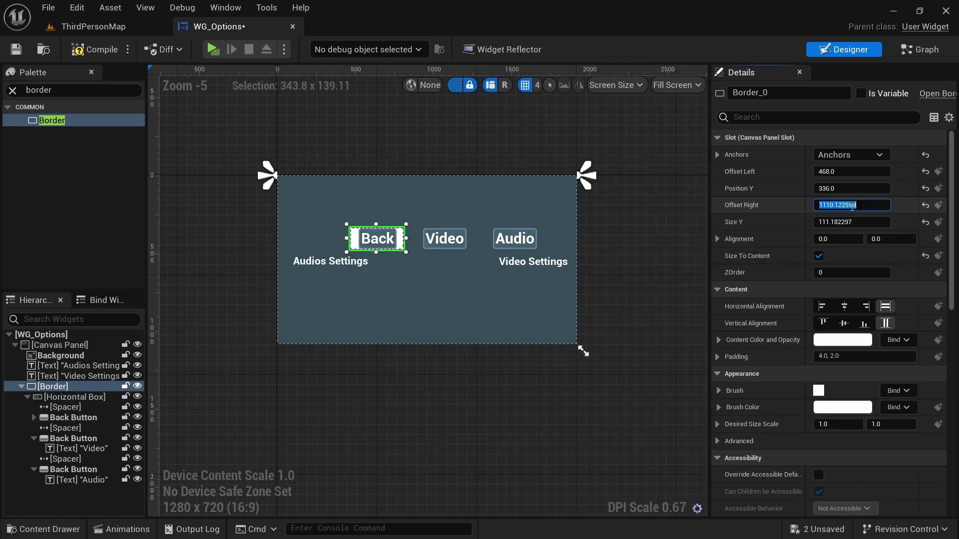
type("0")
key("Return")
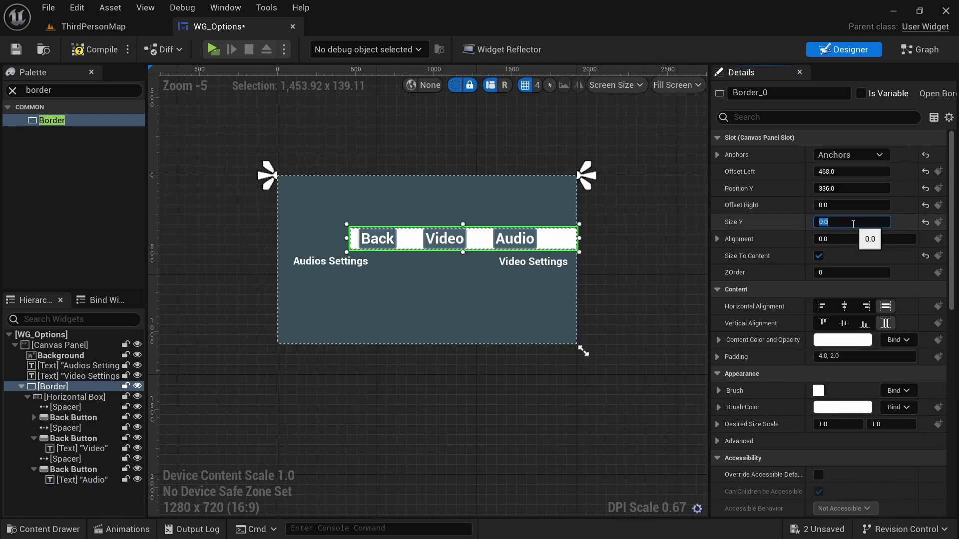
Copy the tint color of the Background image.
left_click(443, 200)
scroll(443, 200, "up", 2)
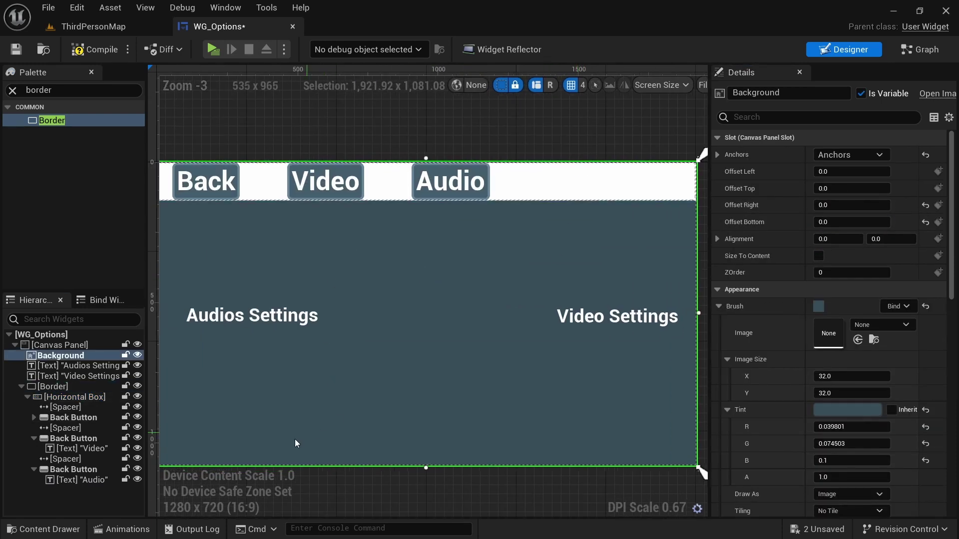
right_click_drag(458, 297, 419, 253)
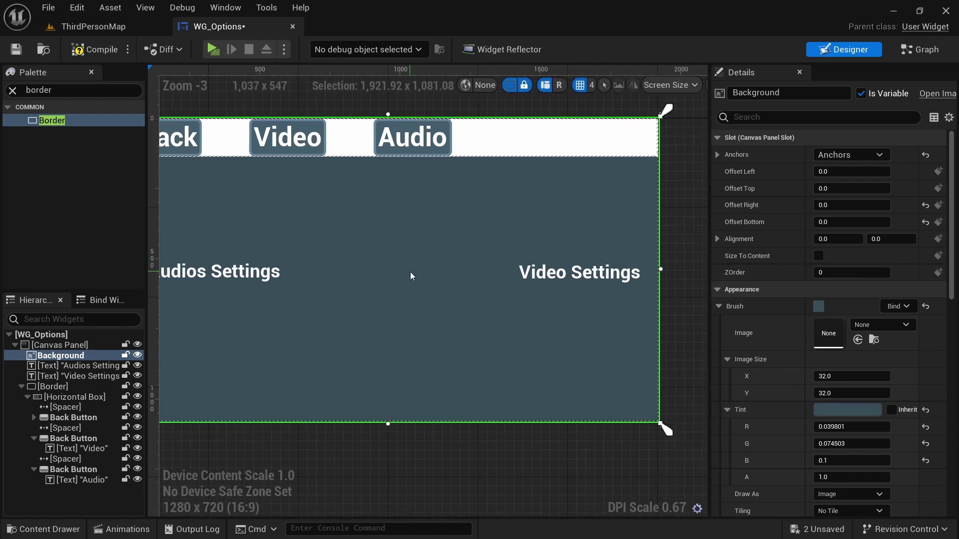
right_click(849, 413)
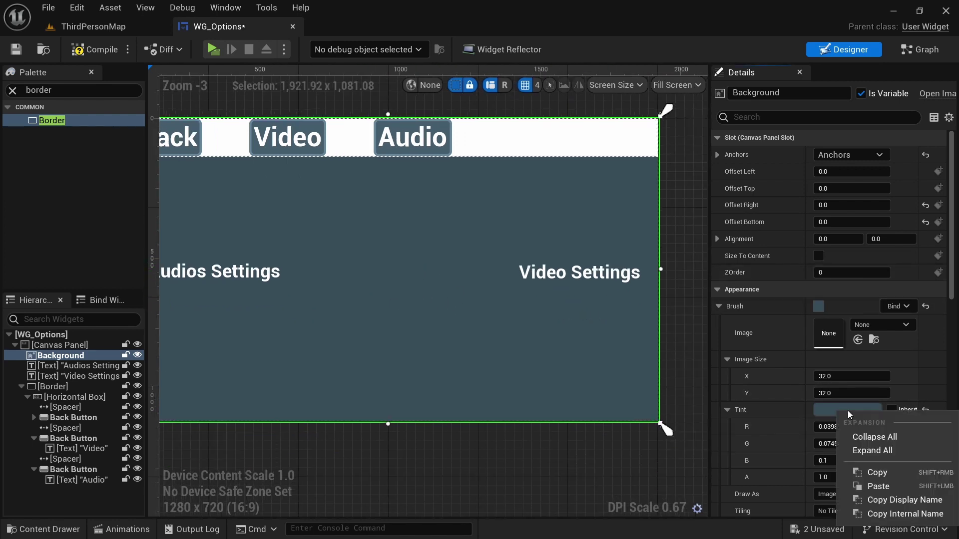
left_click(855, 472)
Paste the copied tint into the Border's Brush Color and make it darker than the background.
left_click(586, 124)
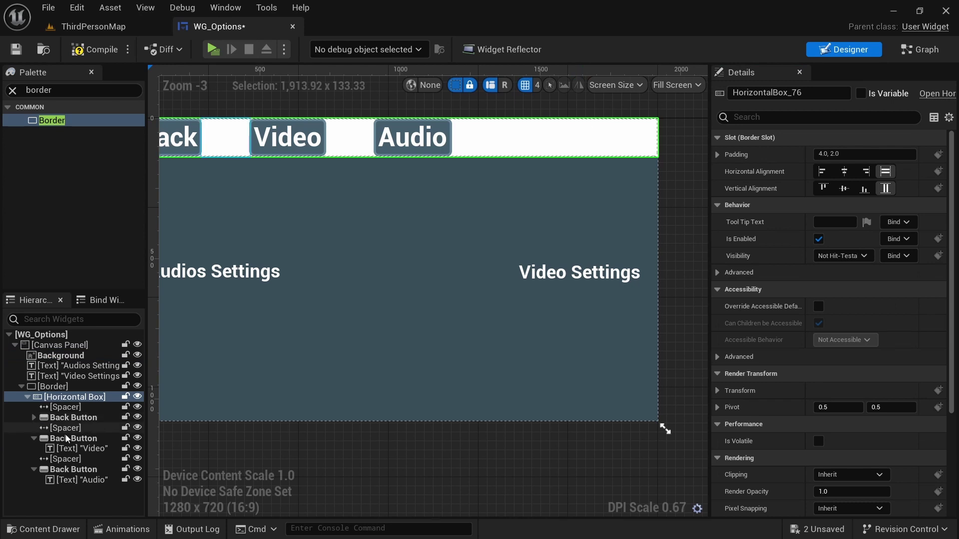
left_click(52, 387)
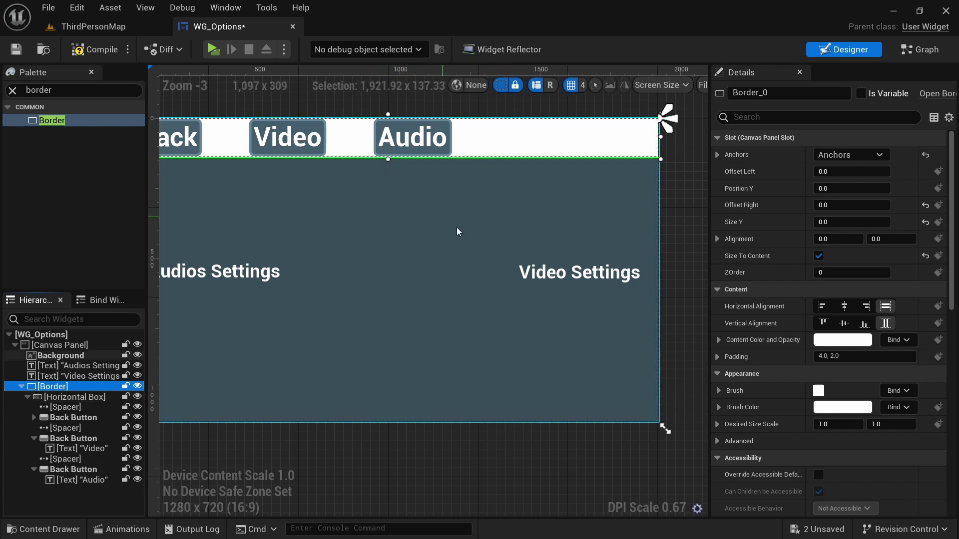
scroll(728, 370, "down", 1)
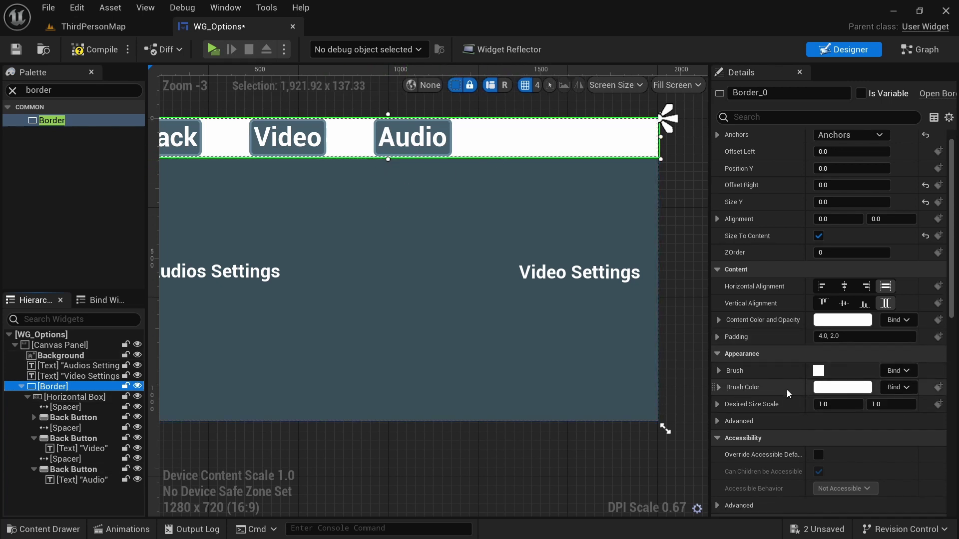
right_click(830, 387)
left_click(872, 459)
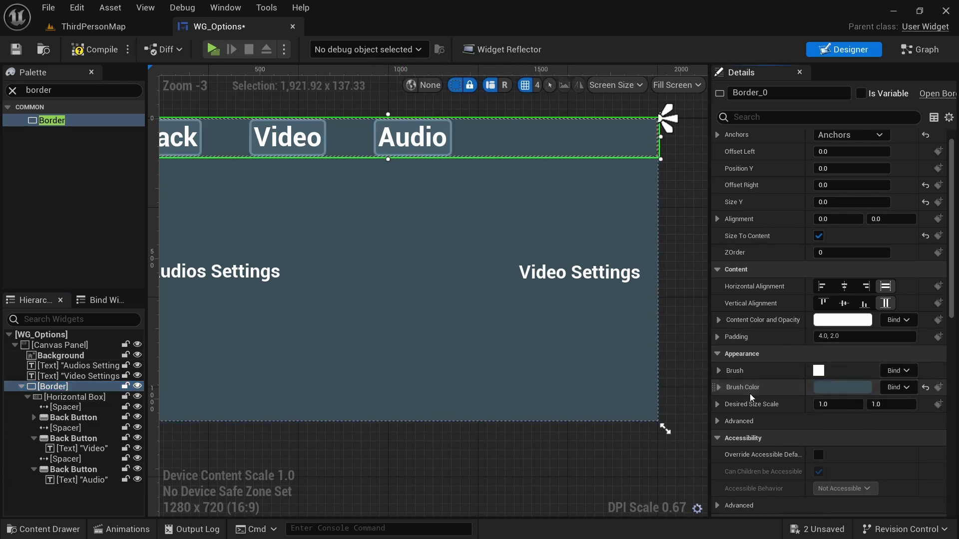
left_click(718, 387)
left_click(824, 389)
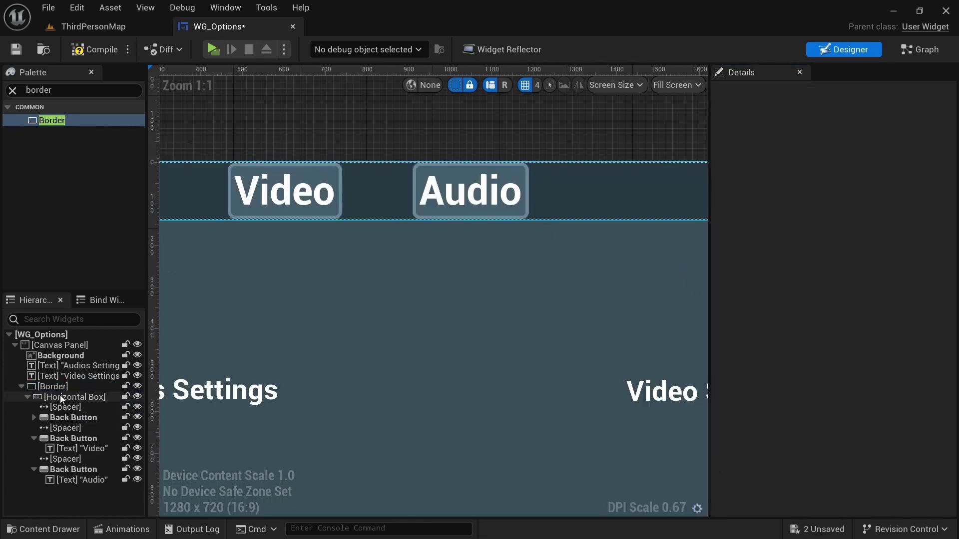
Set the Horizontal Box's top and bottom padding to 10 inside the Border.
left_click(59, 397)
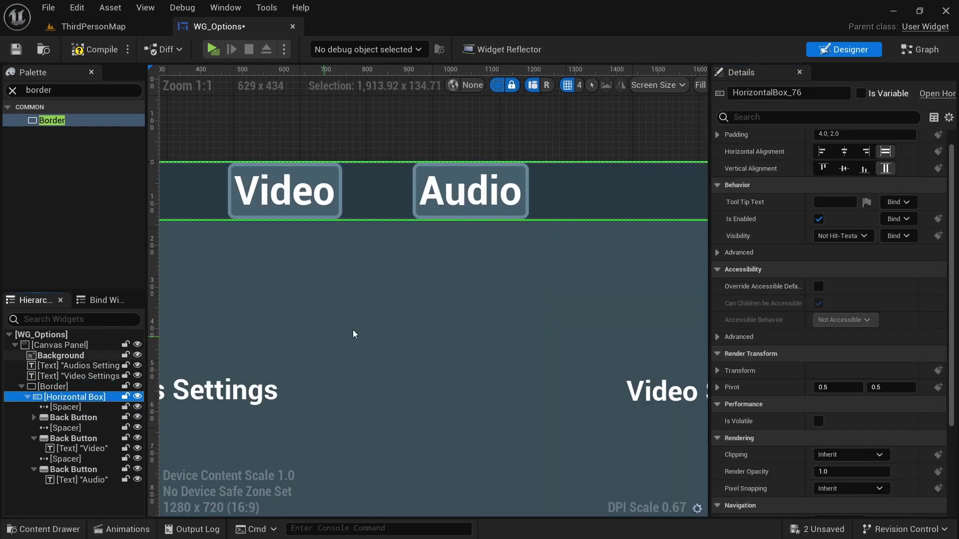
scroll(653, 263, "down", 2)
left_click(723, 155)
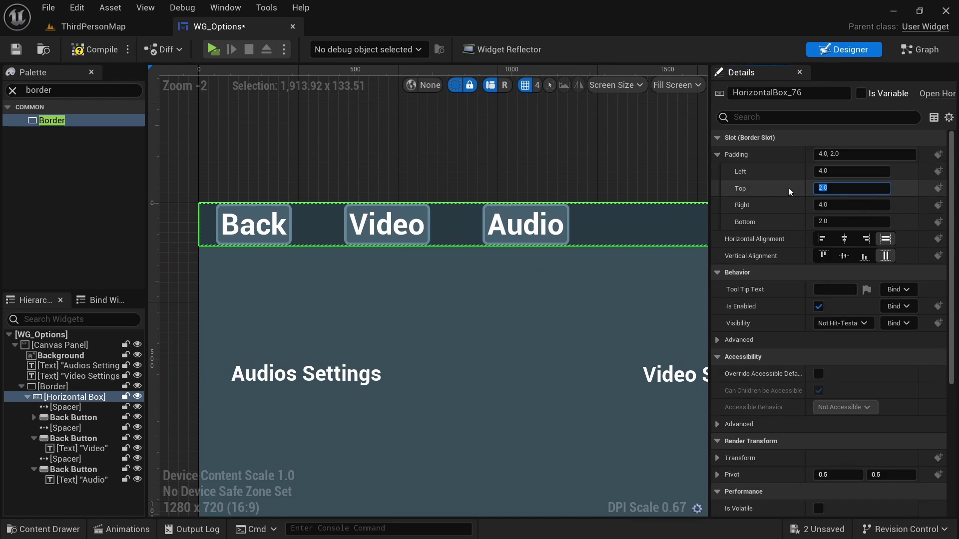
type("10")
key("Return")
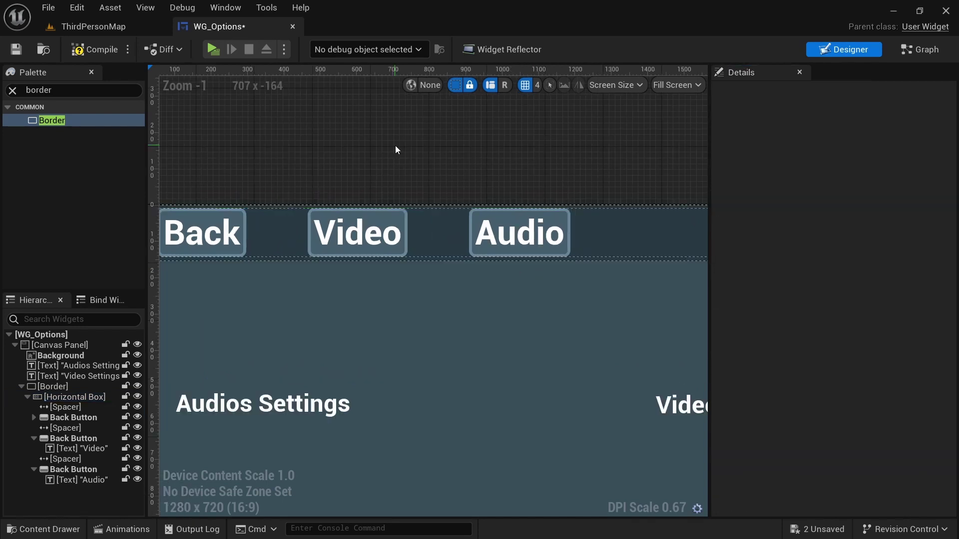
right_click_drag(395, 145, 533, 135)
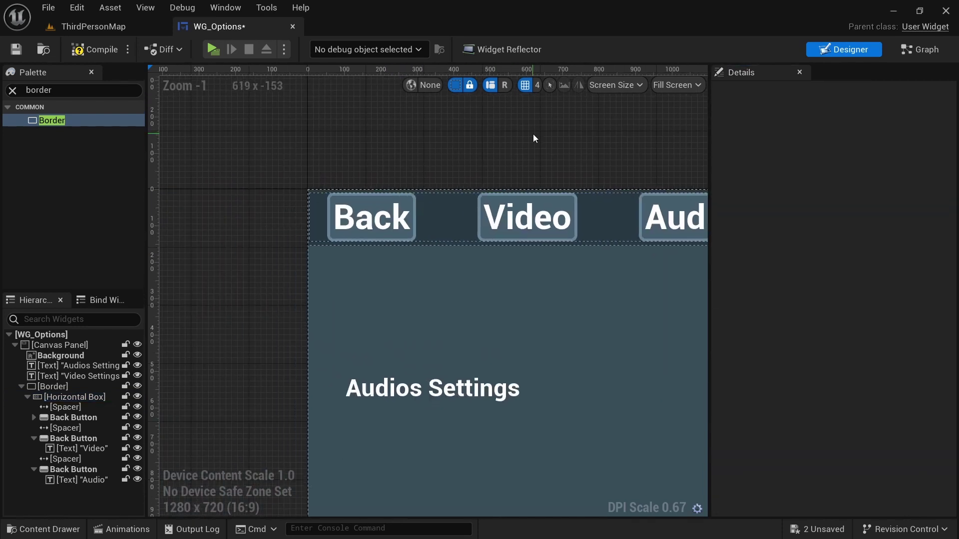
scroll(415, 149, "up", 9)
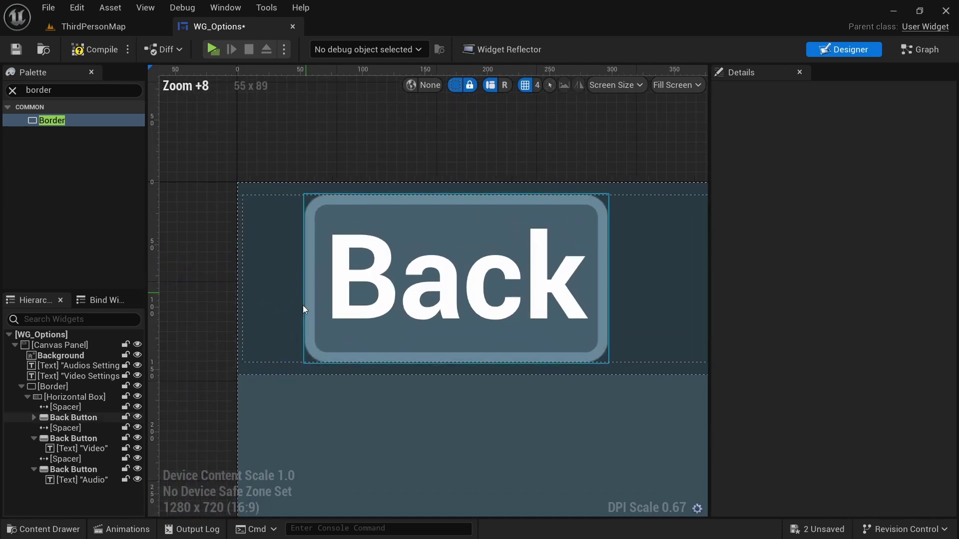
left_click(41, 398)
Widen the Spacer between Back and Video and narrow the one between Video and Audio, grouping those two buttons near the bar's right end.
right_click_drag(586, 213, 401, 216)
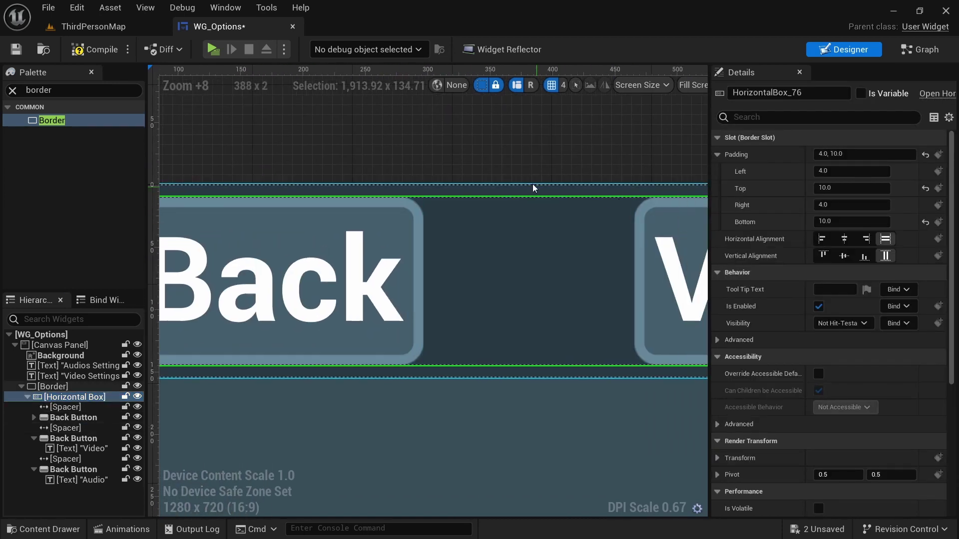
left_click(550, 209)
scroll(268, 215, "down", 13)
scroll(324, 235, "up", 3)
left_click_drag(340, 213, 422, 216)
scroll(541, 251, "down", 3)
right_click_drag(627, 249, 565, 250)
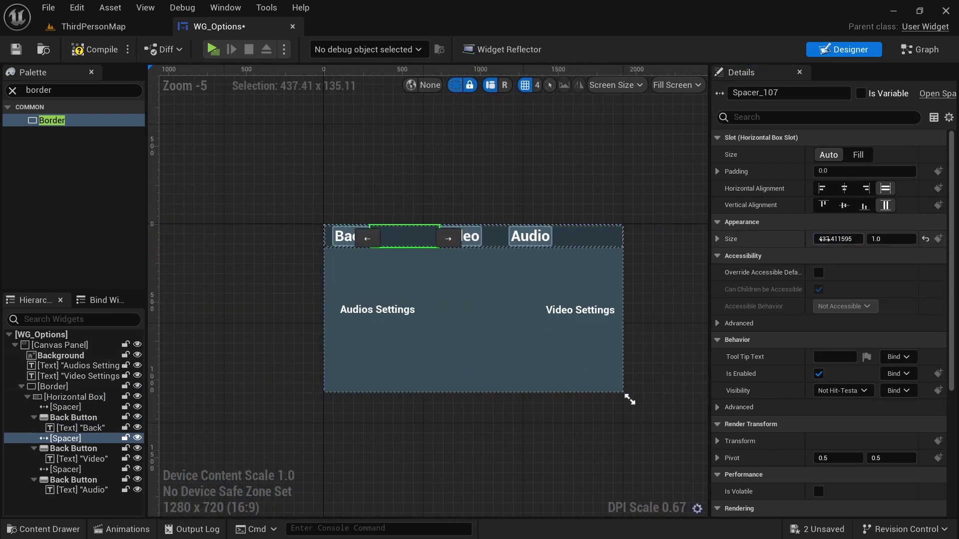
left_click_drag(817, 241, 859, 241)
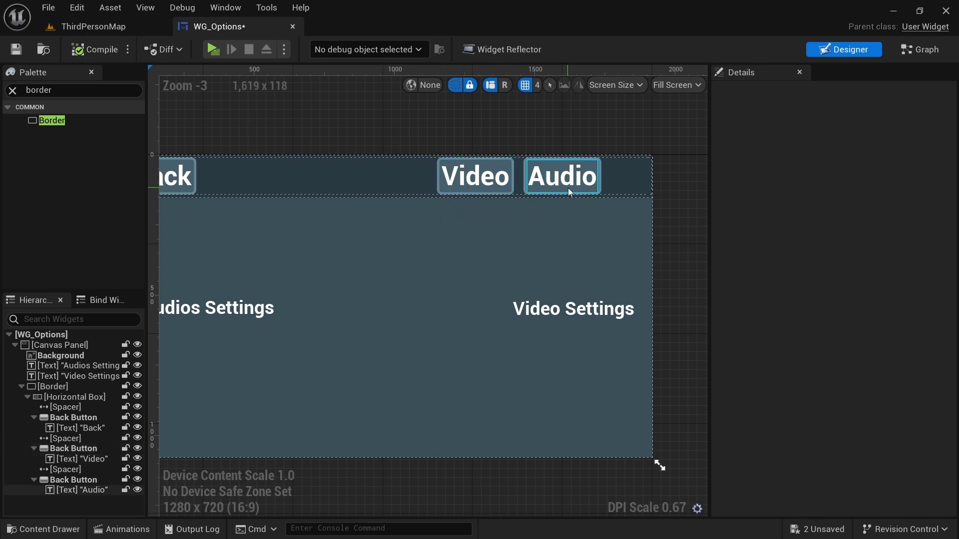
Delete the Audios Settings and Video Settings texts from the canvas.
left_click(299, 309)
left_click(613, 316, "ctrl")
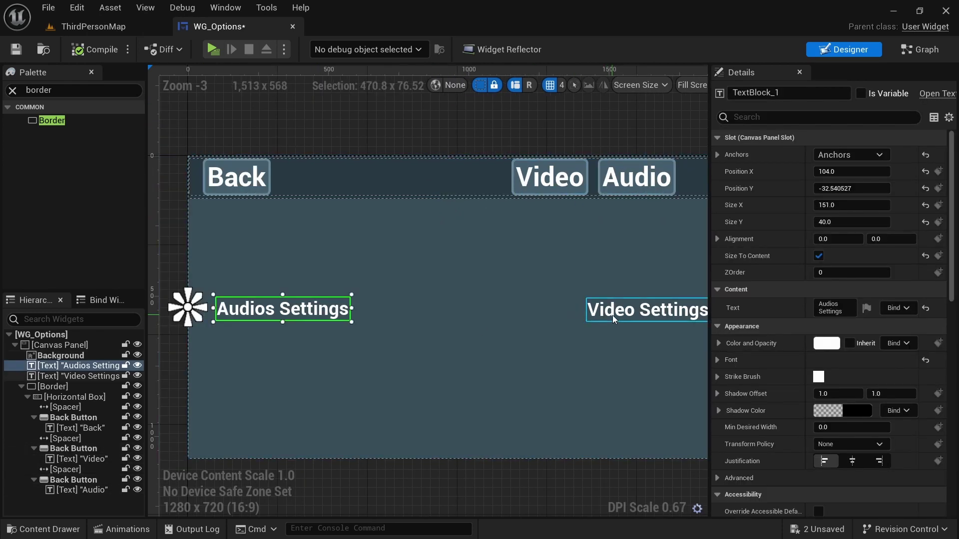
key("Delete")
scroll(550, 283, "down", 2)
scroll(499, 249, "up", 1)
Add a Widget Switcher to the Canvas Panel, below the Border in the hierarchy.
left_click(12, 90)
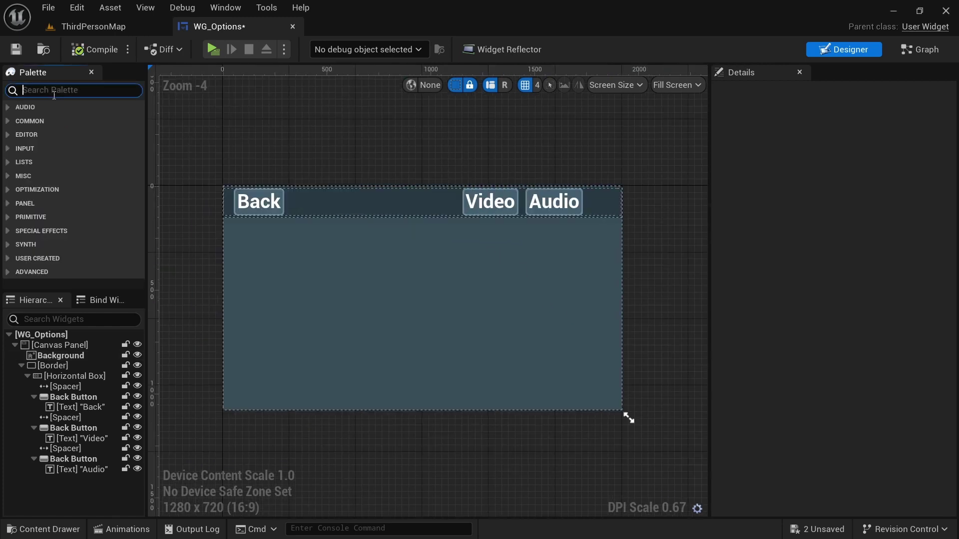
type("widget")
left_click_drag(58, 148, 65, 481)
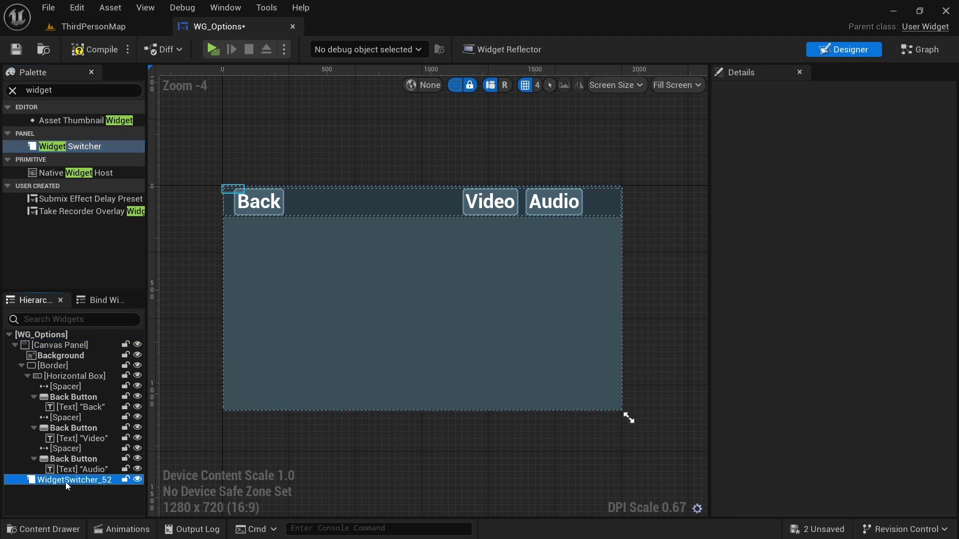
Rename the new widget switcher as WidgetSwitcher.
key("F2")
key("End")
key("BackSpace")
key("BackSpace")
key("BackSpace")
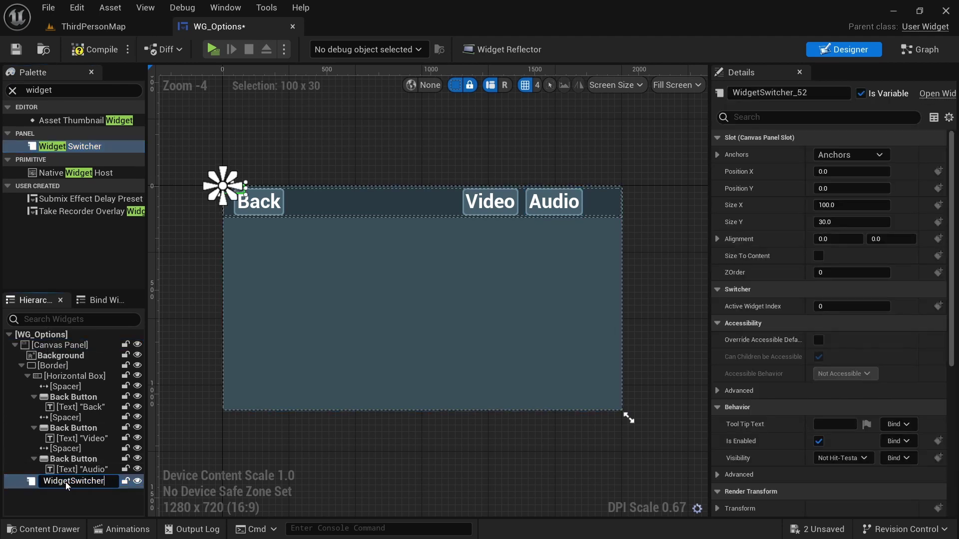
key("Return")
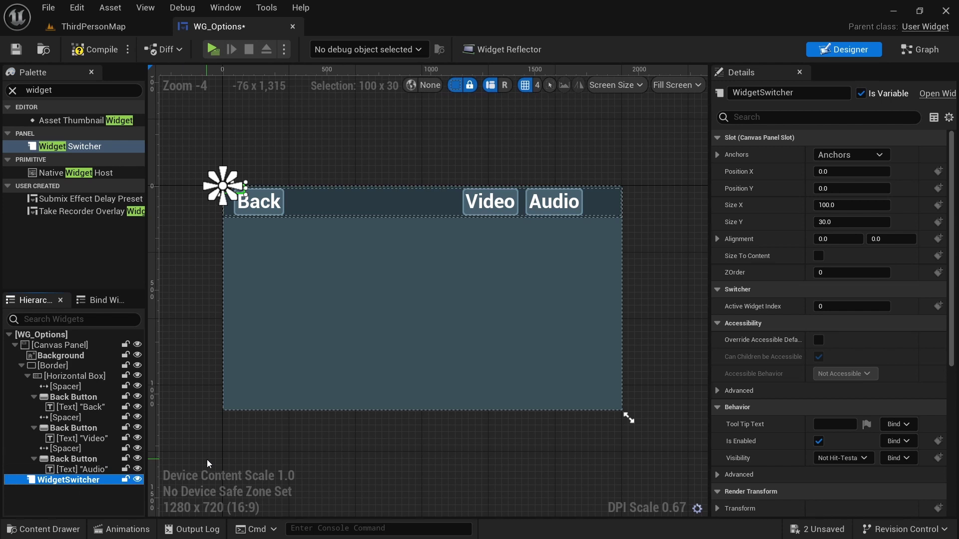
Anchor the WidgetSwitcher to stretch across the whole canvas and set its right and bottom offsets to 0.
left_click(851, 155)
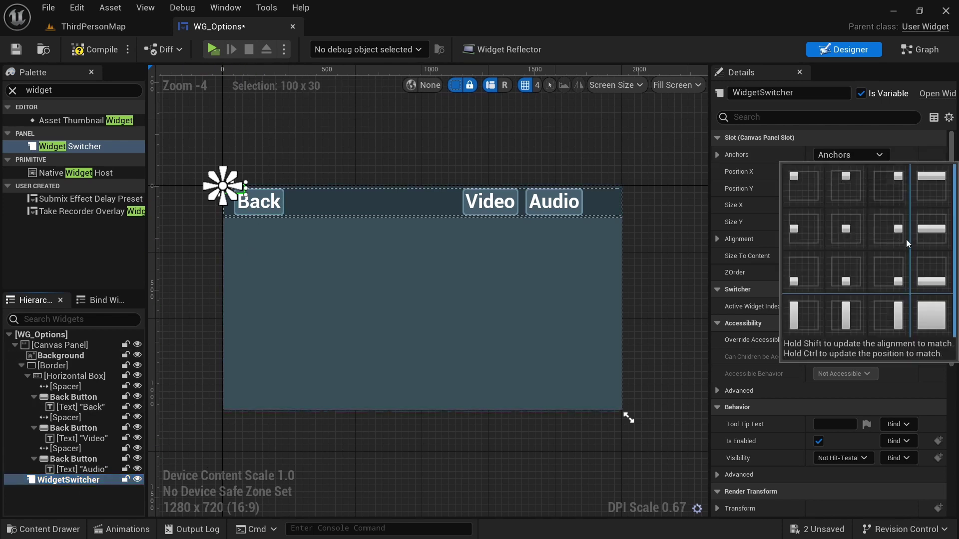
left_click(942, 320)
left_click(852, 222)
type("0")
key("Return")
left_click(862, 204)
type("0")
key("Return")
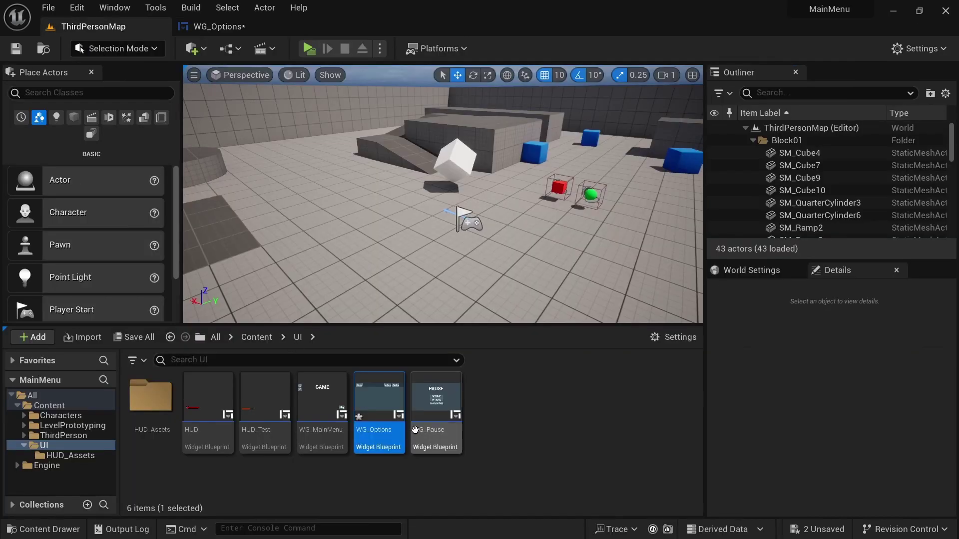
Create a User Widget blueprint named WG_Video_Settings in the UI content folder.
left_click(380, 369)
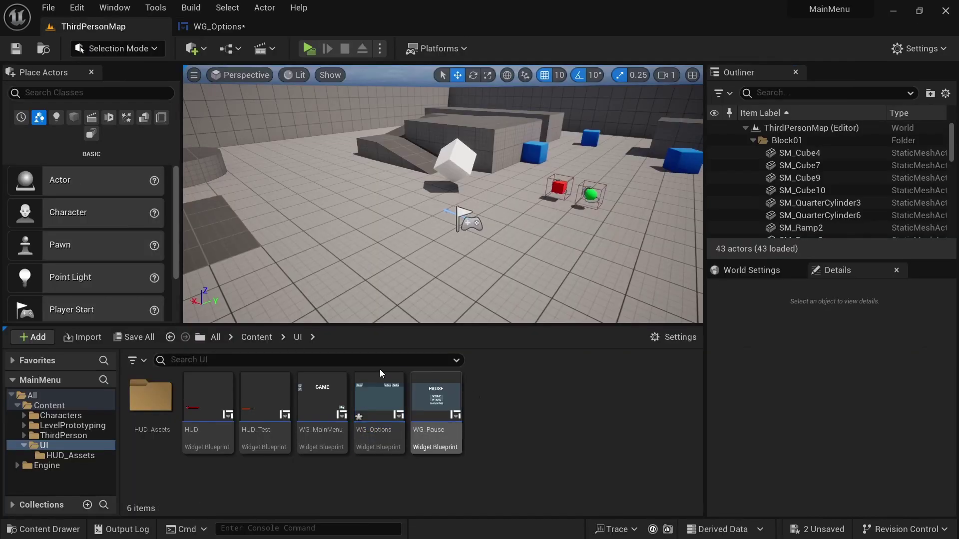
right_click(514, 410)
mouse_move(649, 527)
left_click(704, 528)
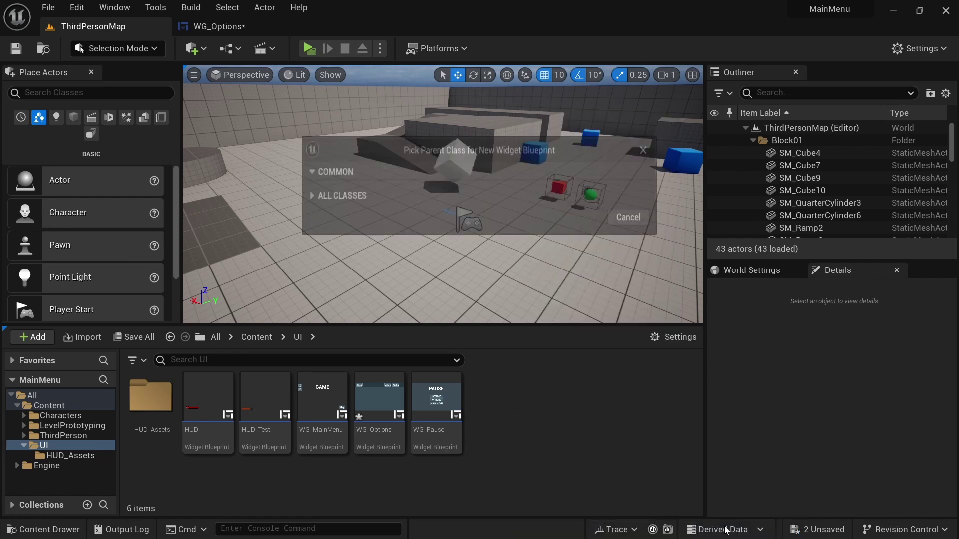
left_click(332, 184)
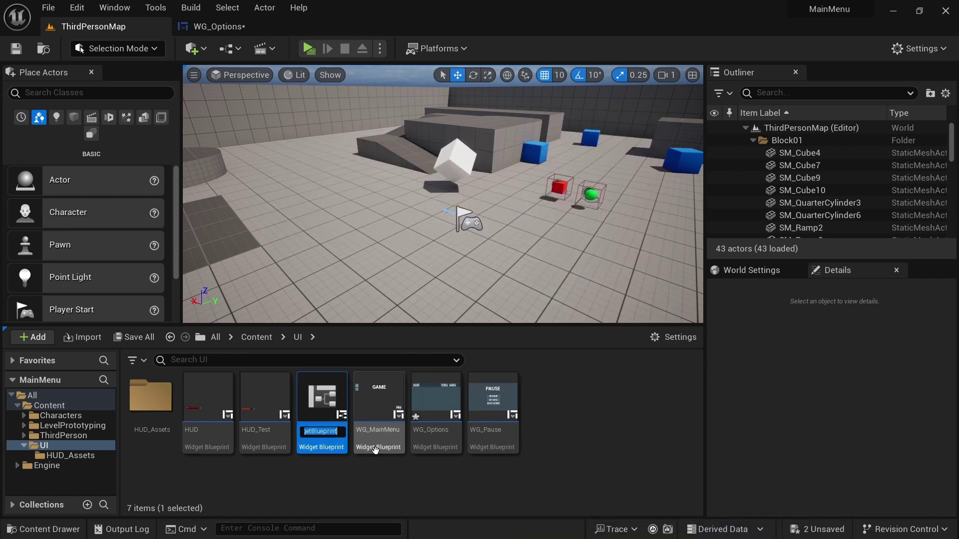
type("WG_Video_Settings")
key("Return")
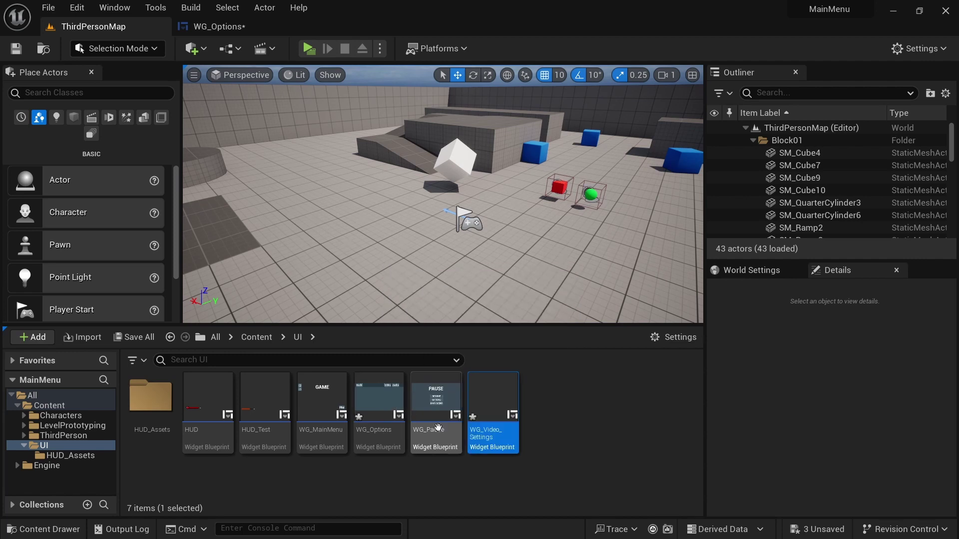
Open WG_Video_Settings, add a Canvas Panel as its root, and dock its editor alongside WG_Options.
double_click(493, 404)
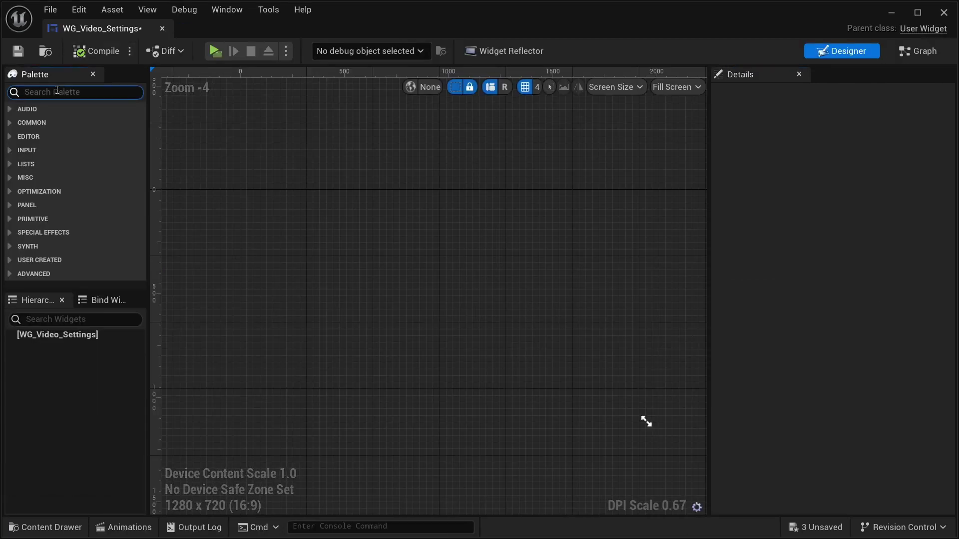
type("can")
left_click_drag(67, 120, 392, 243)
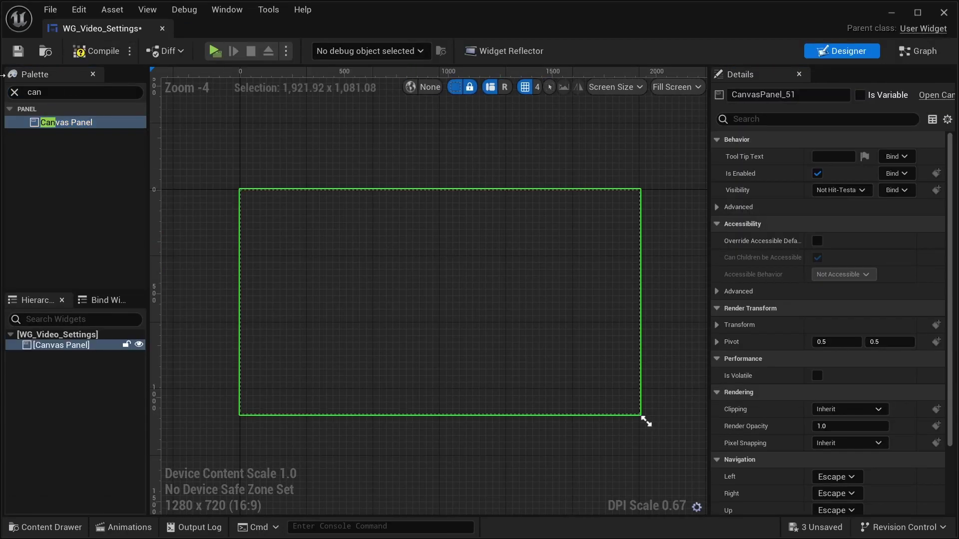
left_click_drag(98, 28, 226, 28)
Copy the Background image from WG_Options into the WG_Video_Settings canvas panel and compile the widget.
left_click(382, 24)
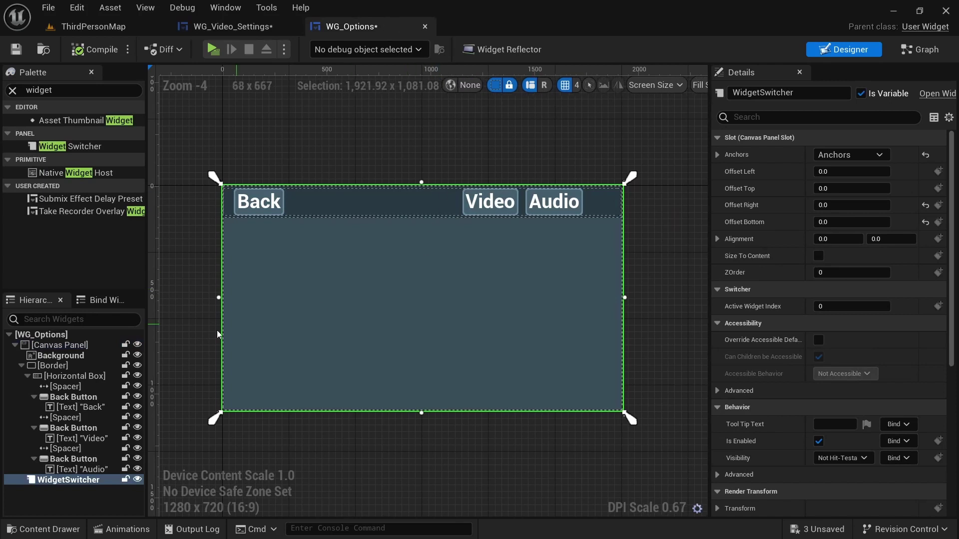
left_click(59, 356)
key("ctrl+c")
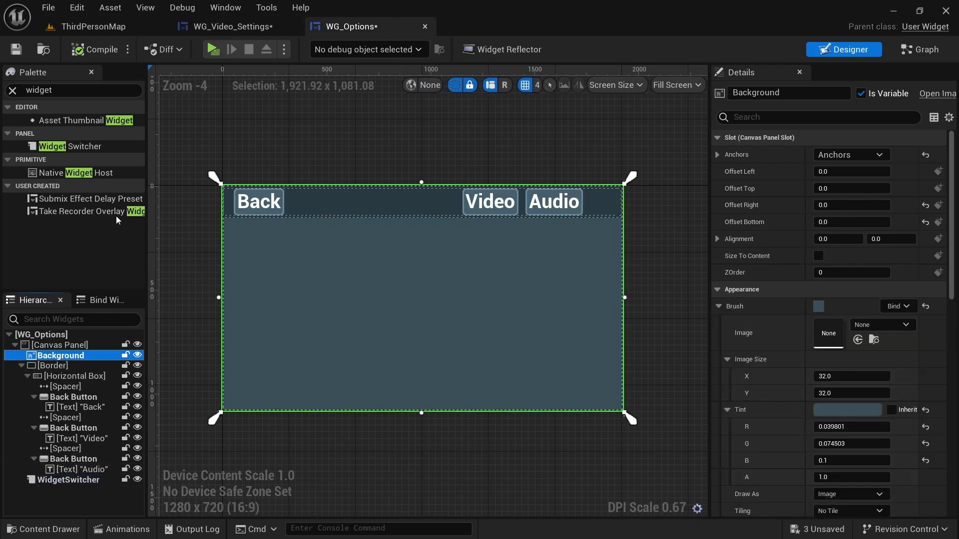
key("ctrl+tab")
left_click(59, 346)
key("ctrl+v")
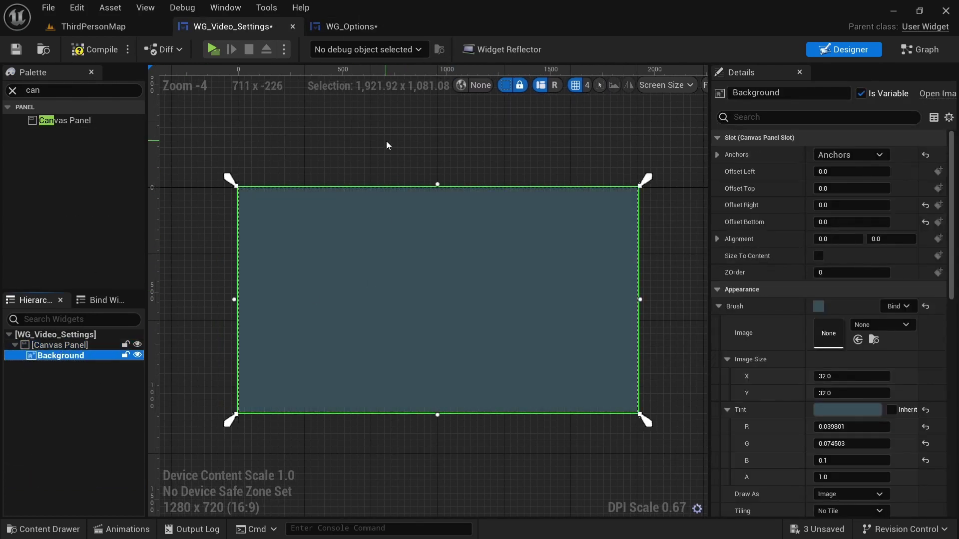
left_click(94, 50)
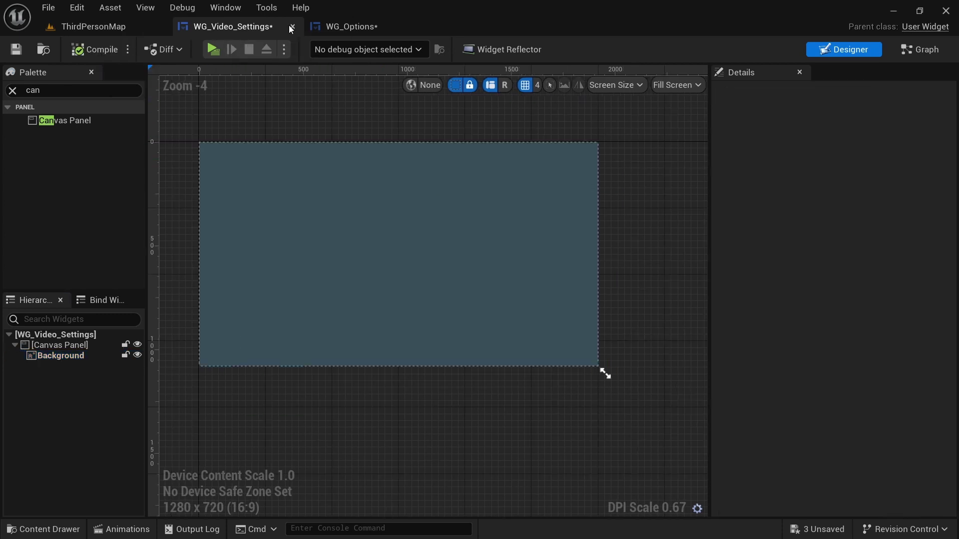
Copy the Horizontal Box in WG_Options together with all its spacers, buttons and texts.
left_click(364, 27)
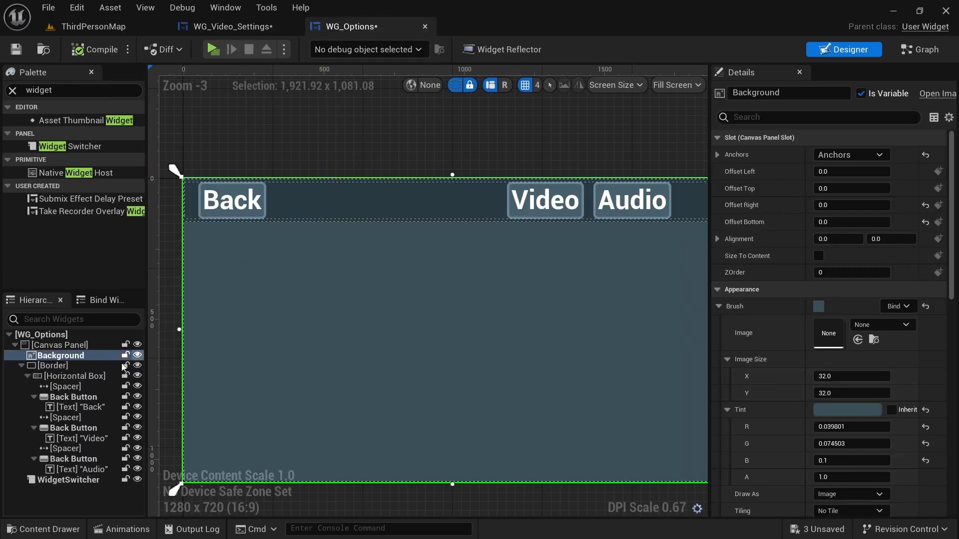
left_click(65, 378)
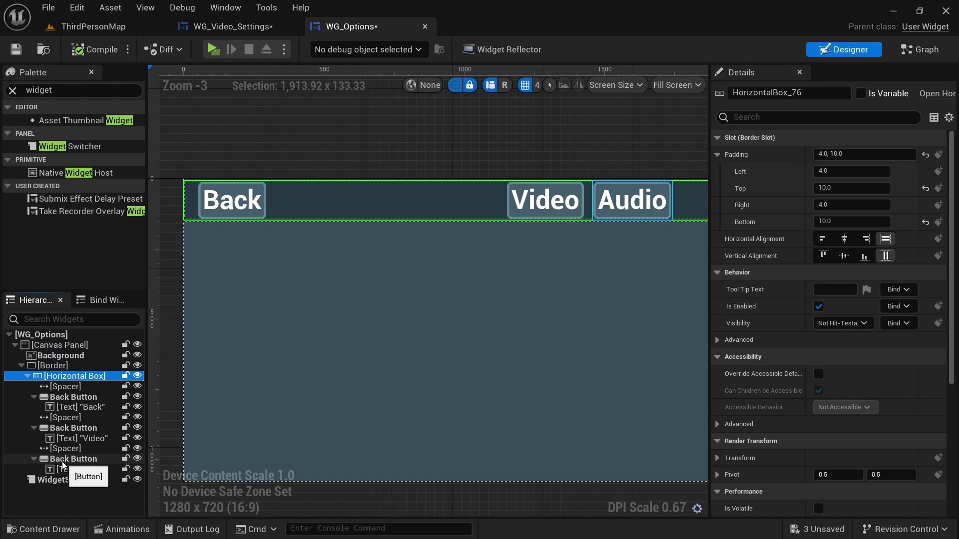
left_click(75, 470, "shift")
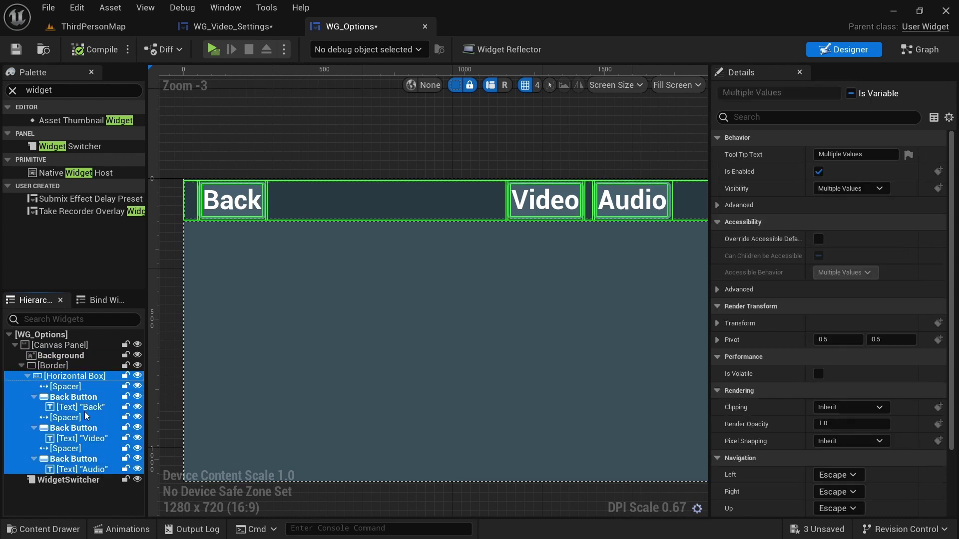
scroll(451, 320, "down", 2)
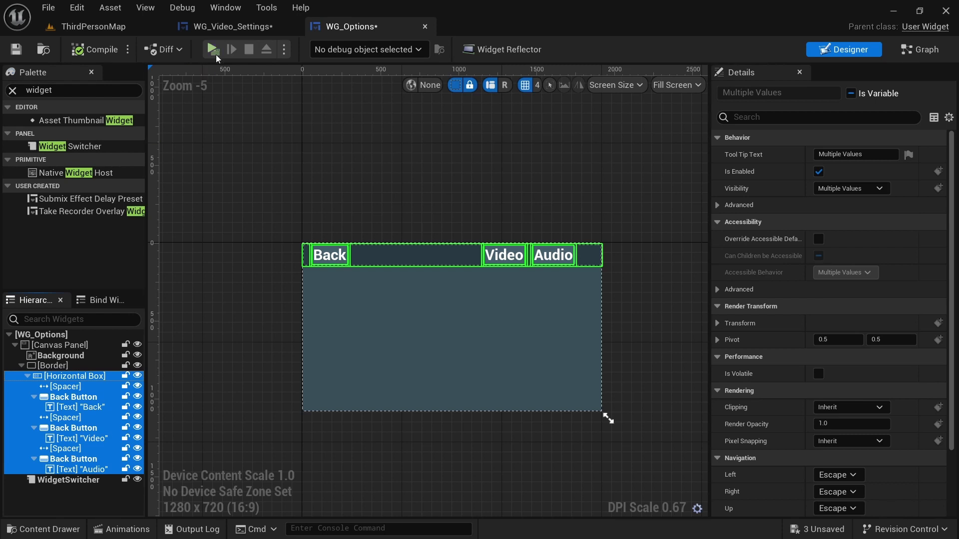
Paste the Horizontal Box into the WG_Video_Settings canvas panel, enable Size To Content and set its ZOrder to 1.
left_click(231, 26)
left_click(75, 345)
key("ctrl+v")
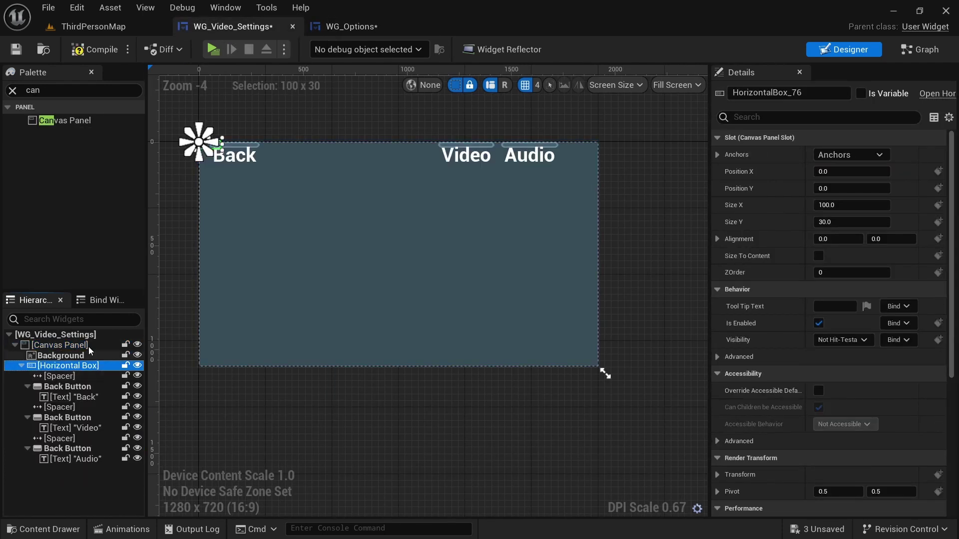
double_click(76, 367)
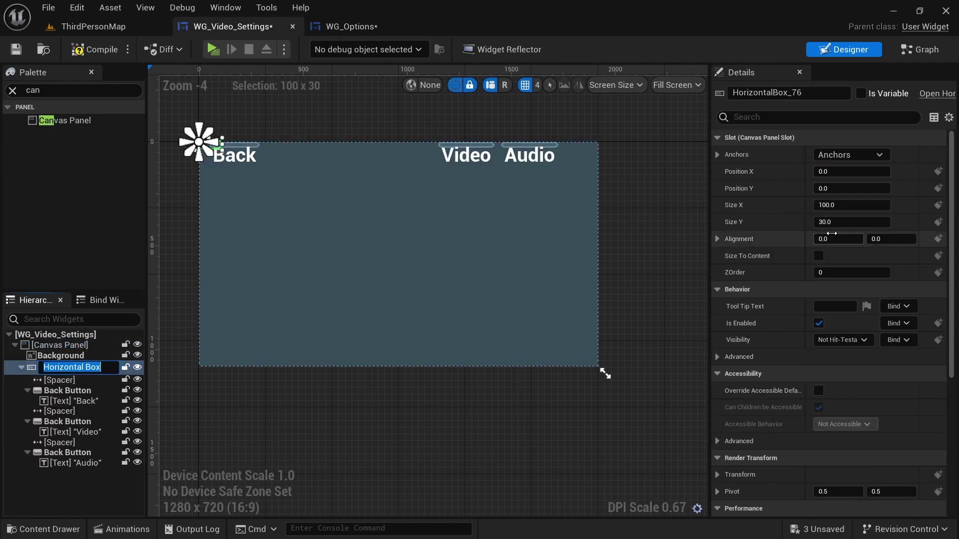
left_click(819, 256)
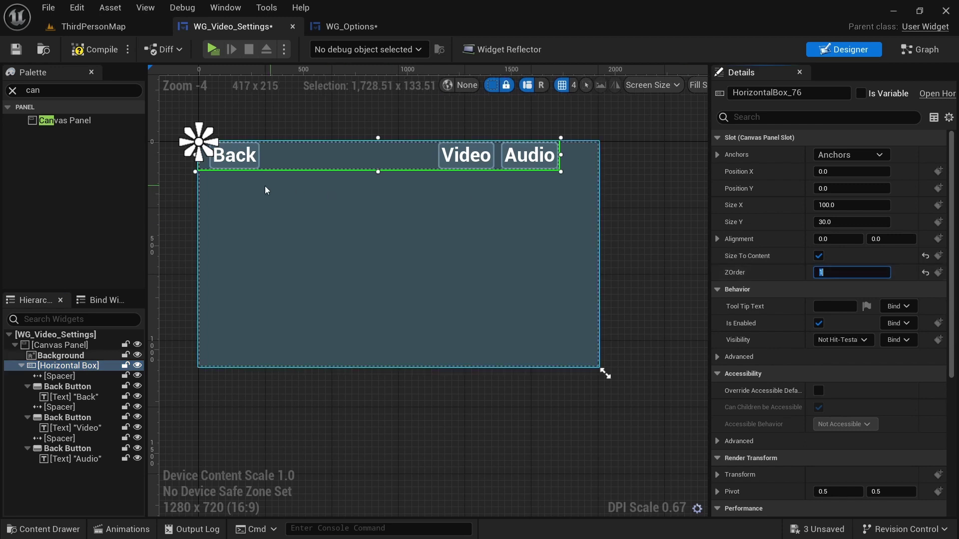
Replace the wide spacer between Back and Video with a copy of the narrow spacer, and delete the spacer before Back.
left_click(407, 159)
scroll(472, 162, "up", 2)
right_click_drag(341, 149, 458, 164)
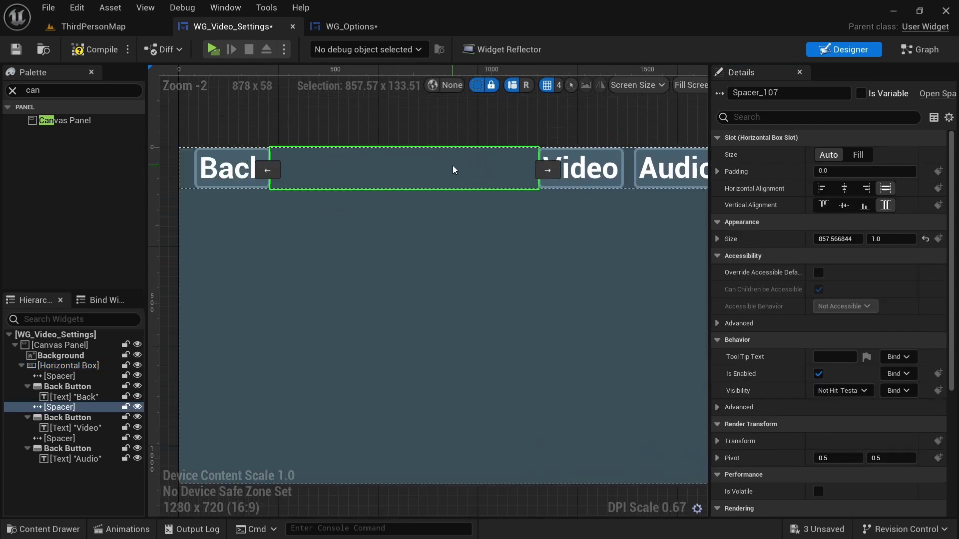
key("Delete")
key("ctrl+v")
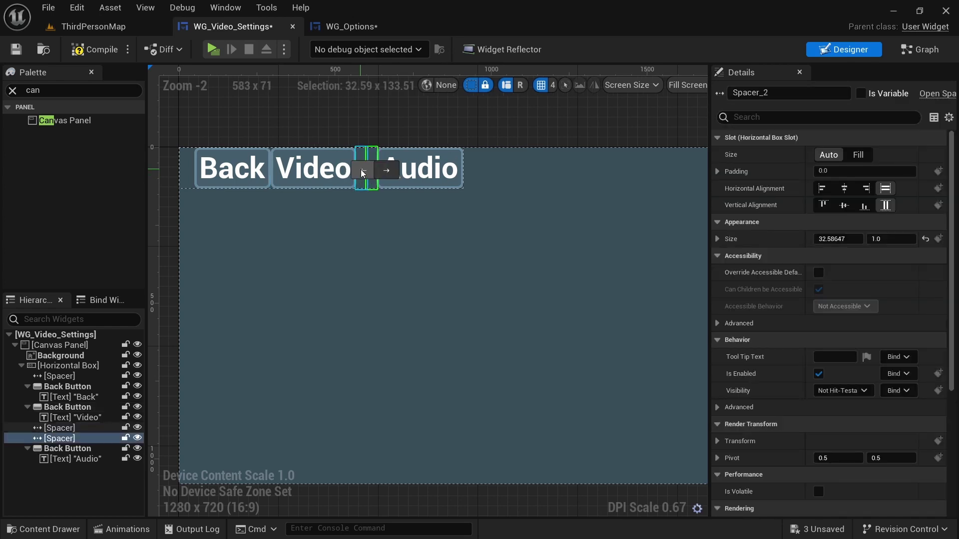
left_click(357, 170)
left_click(358, 170)
right_click_drag(358, 169, 388, 139)
left_click(388, 139)
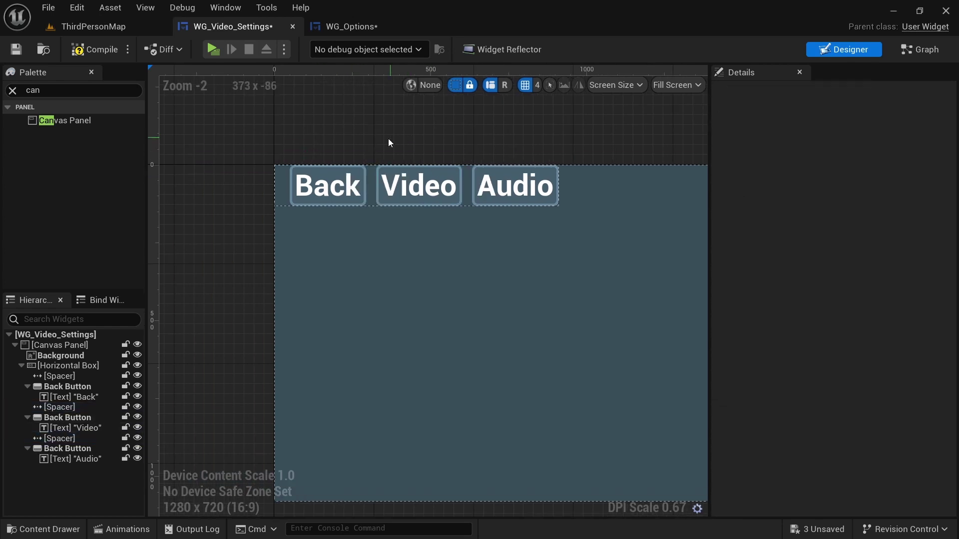
left_click(278, 189)
key("Delete")
Anchor the Horizontal Box to the canvas centre with Position Y 0, Size X and Y 0, and alignment 0.5, 0.5.
left_click(352, 186)
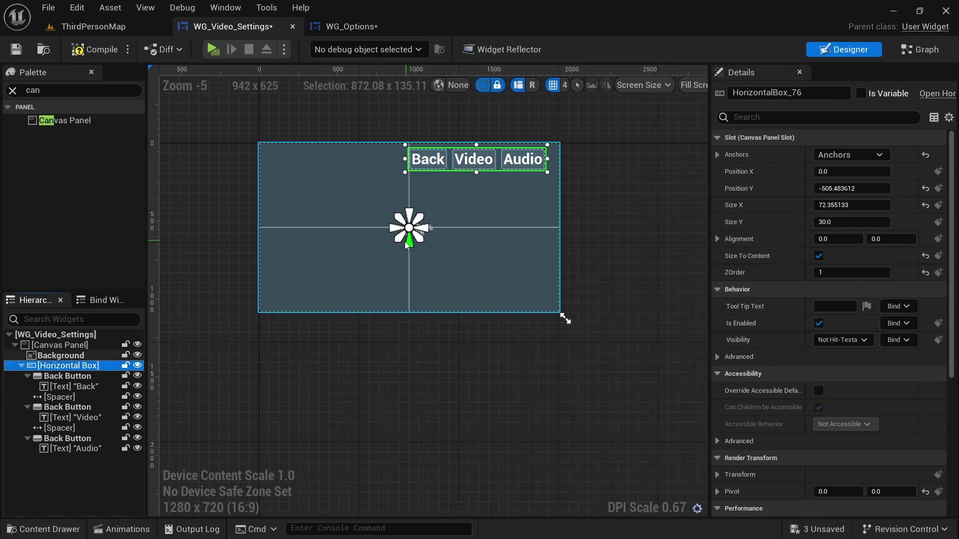
left_click(852, 189)
type("0")
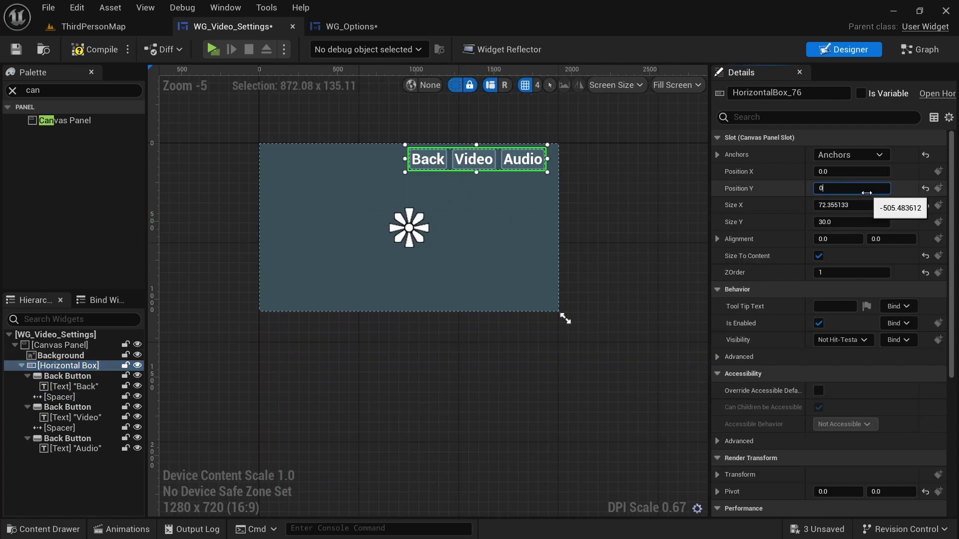
key("Return")
left_click(857, 204)
left_click(833, 239)
type("0.5")
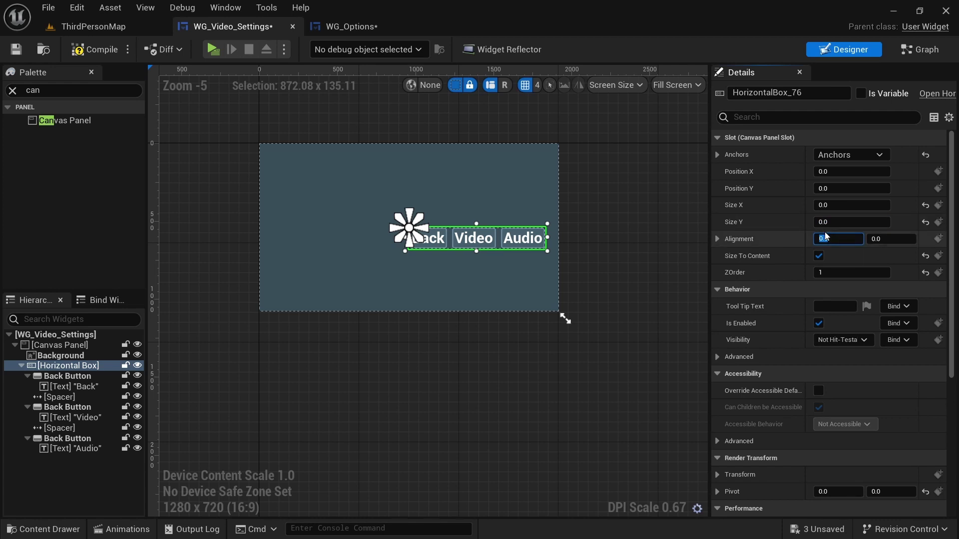
key("Return")
left_click(889, 239)
type("0.5")
key("Return")
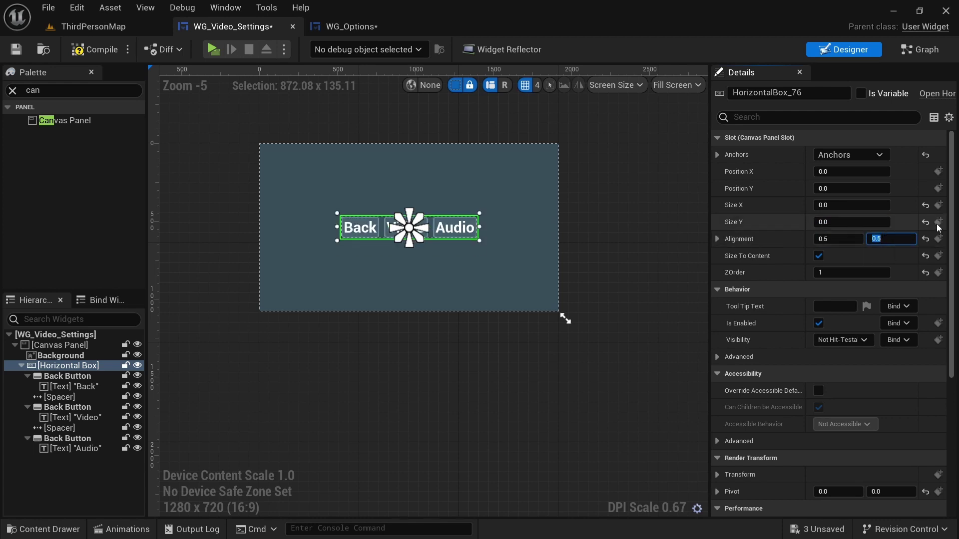
Change the three button labels Back, Video and Audio to Low, Med and High.
scroll(449, 238, "up", 5)
scroll(450, 239, "down", 3)
scroll(451, 241, "down", 2)
scroll(459, 231, "up", 3)
left_click(331, 265)
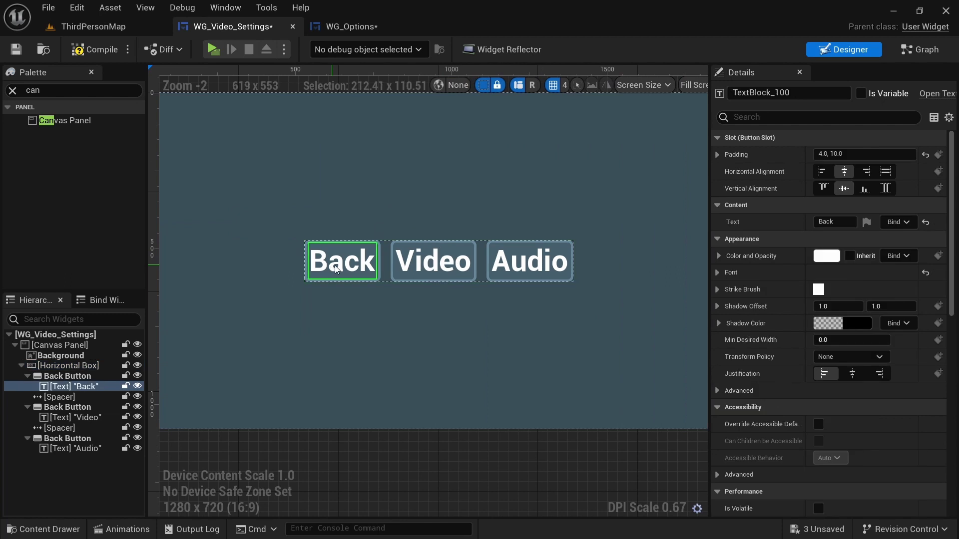
left_click(835, 222)
type("Low")
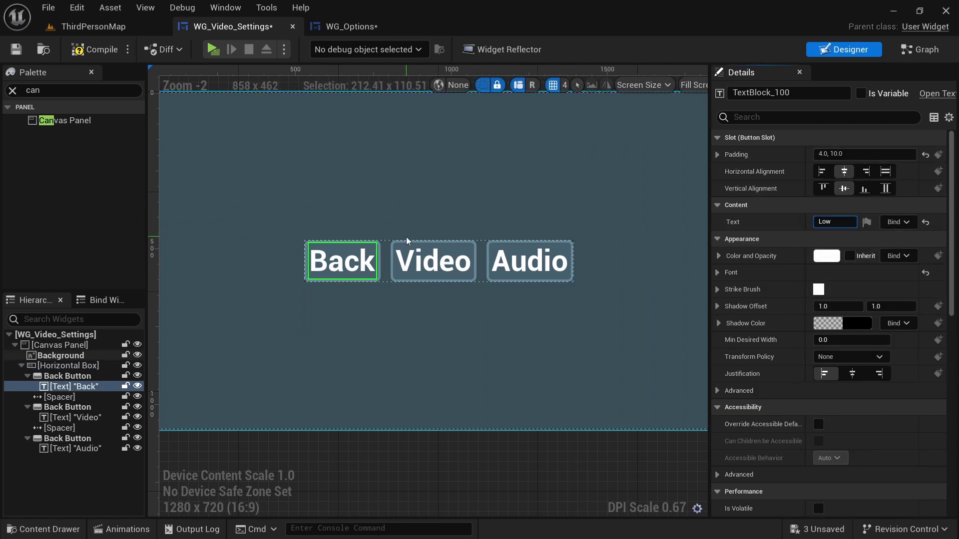
left_click(429, 261)
left_click(834, 222)
type("Med")
key("Return")
left_click(514, 261)
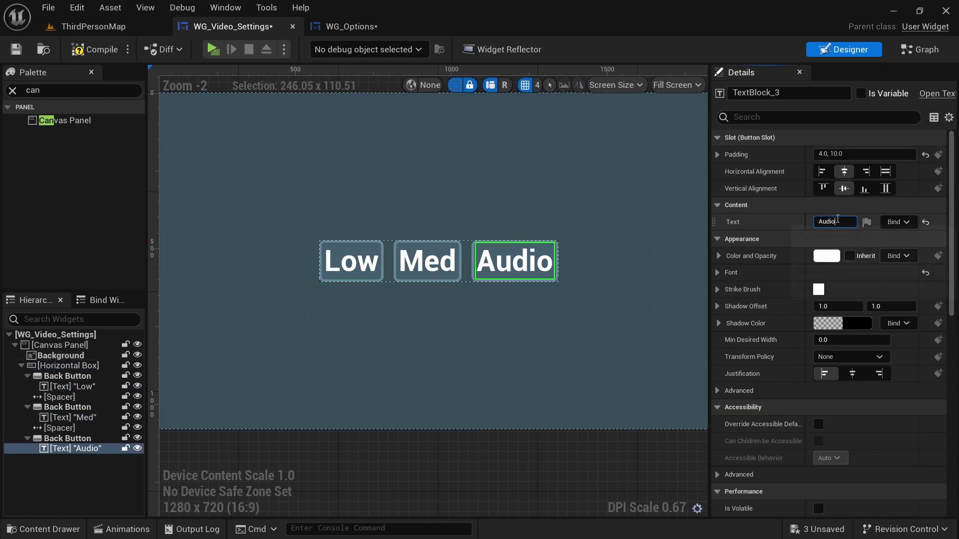
type("High")
key("Return")
Duplicate the High button and its preceding spacer at the end of the Horizontal Box.
left_click(80, 428)
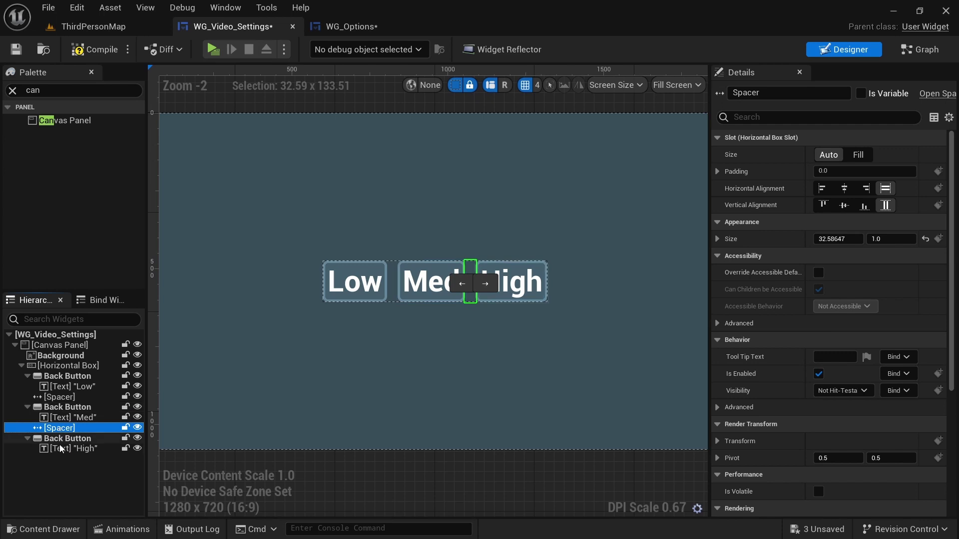
left_click(64, 449, "shift")
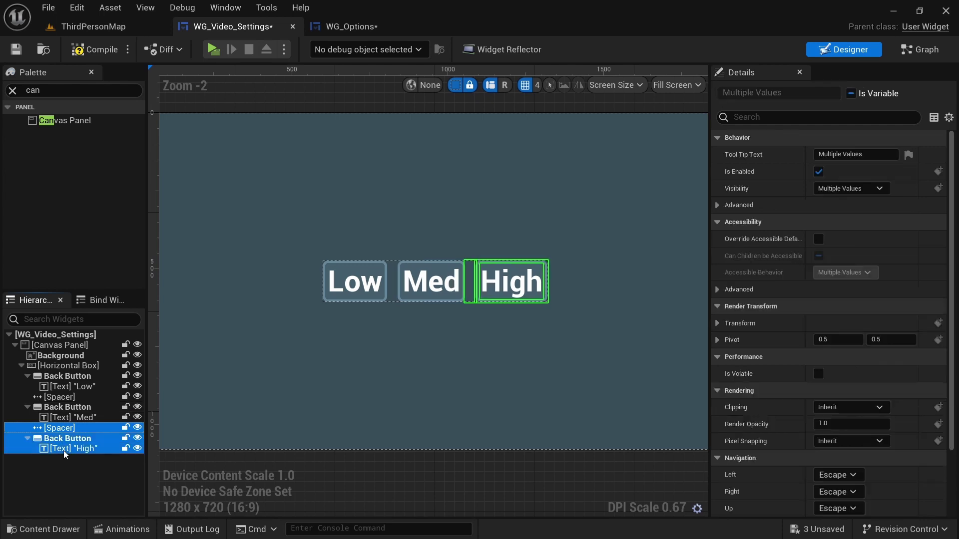
left_click(68, 366)
key("ctrl+v")
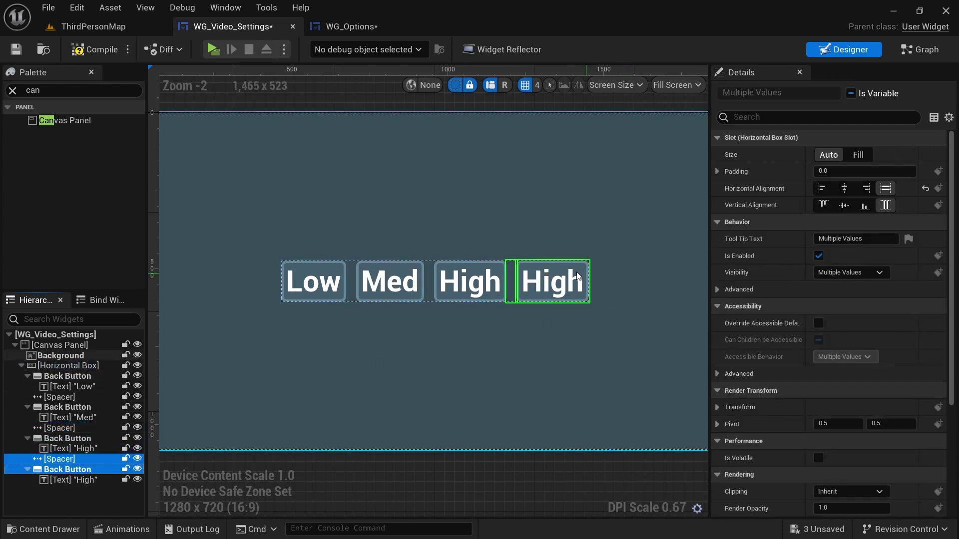
Change the last button's label to Epic.
left_click(551, 282)
left_click(811, 222)
type("Epic")
key("Return")
Add a Text widget to the Horizontal Box and move it ahead of the Low button.
left_click(12, 90)
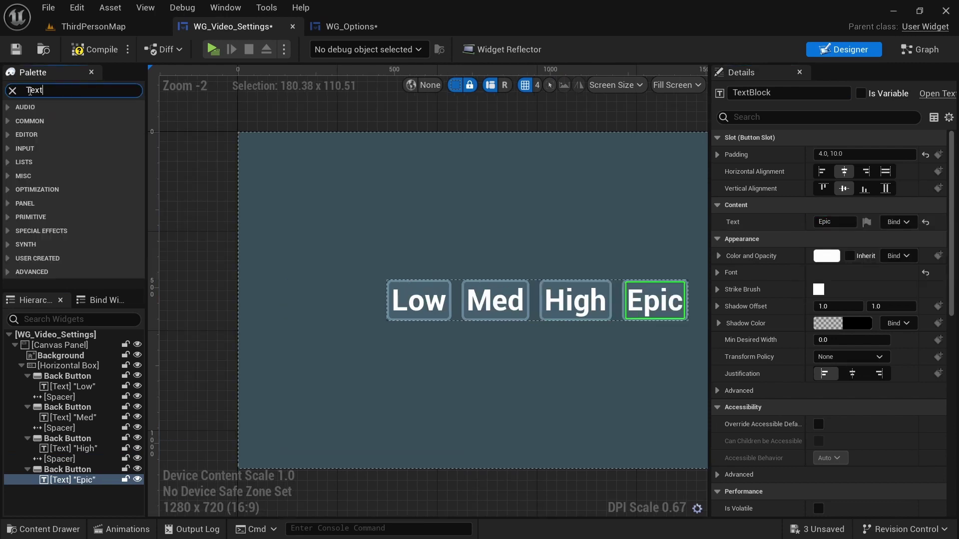
left_click_drag(48, 132, 52, 369)
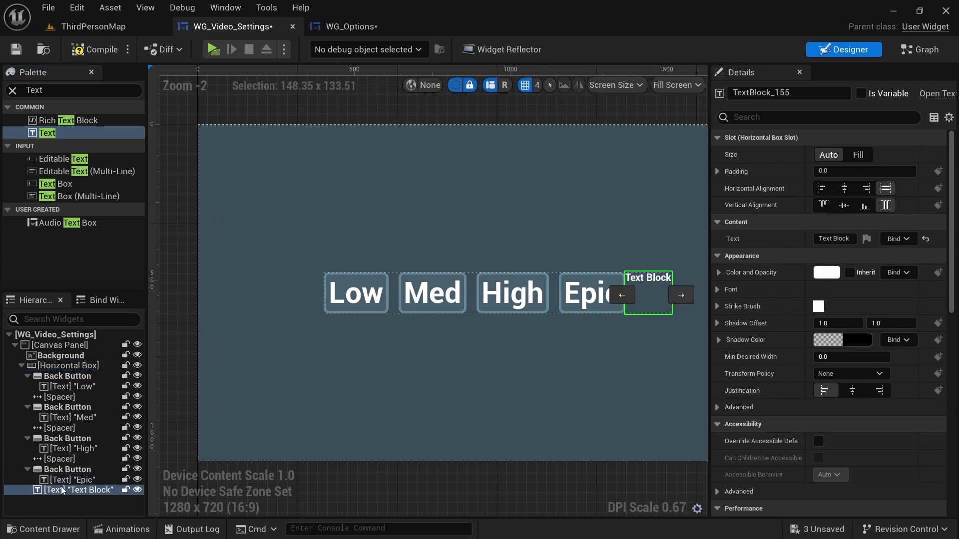
left_click_drag(59, 378, 59, 375)
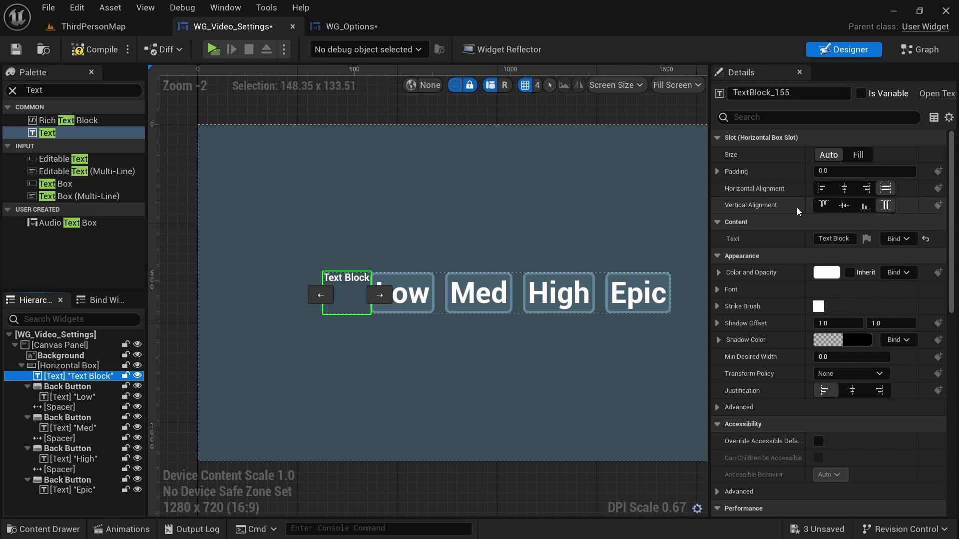
Center the text block vertically in the row and insert a spacer copy between it and the Low button.
left_click(844, 206)
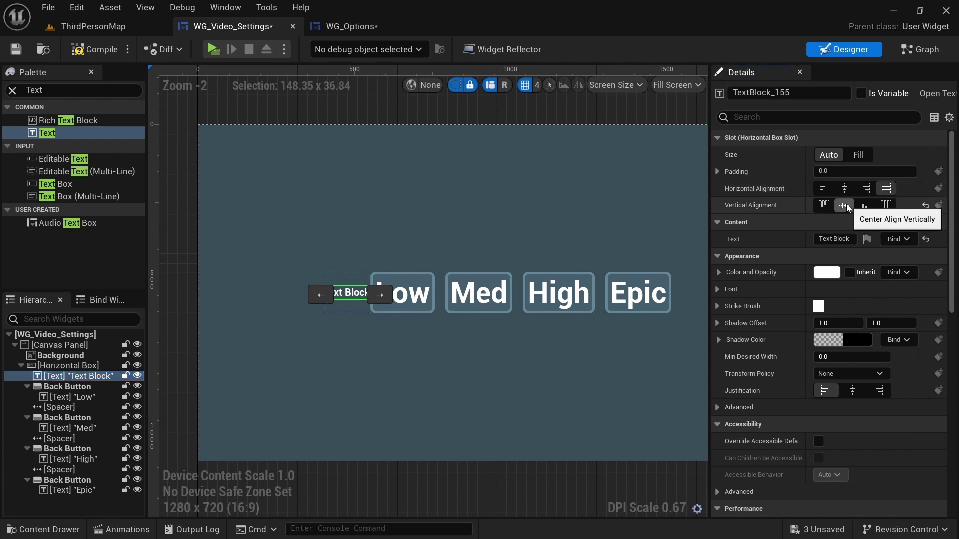
left_click(440, 299)
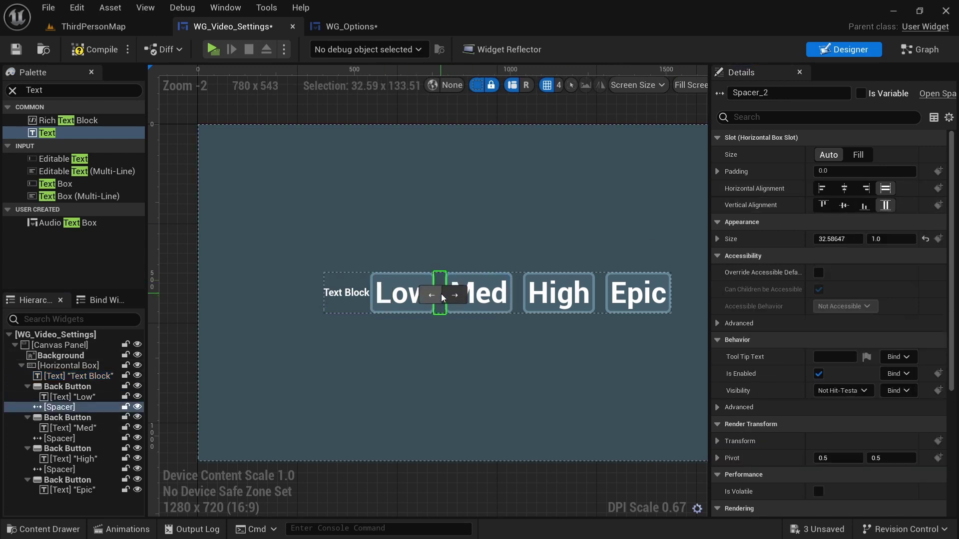
left_click(433, 295)
Change the text block's content to Quality and set its font size to 82.
left_click(347, 293)
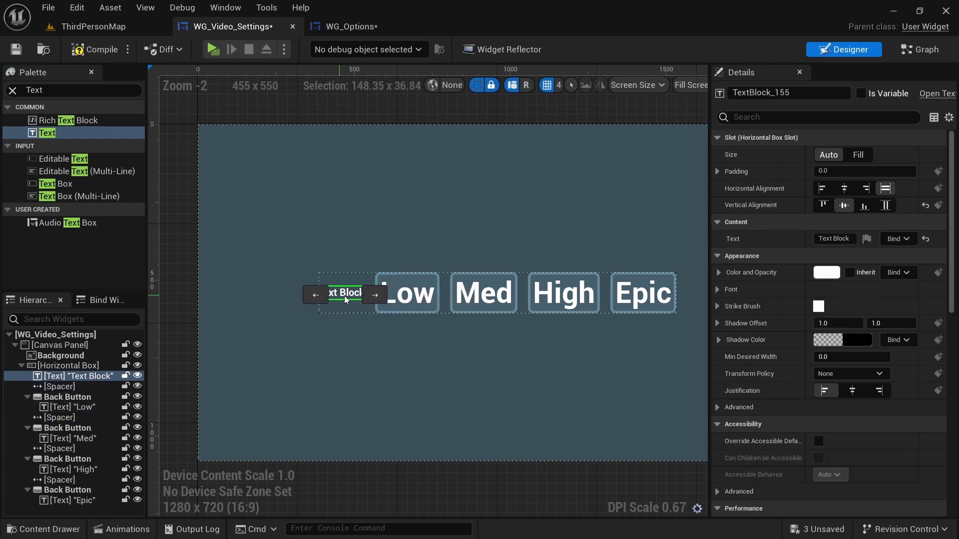
left_click(838, 239)
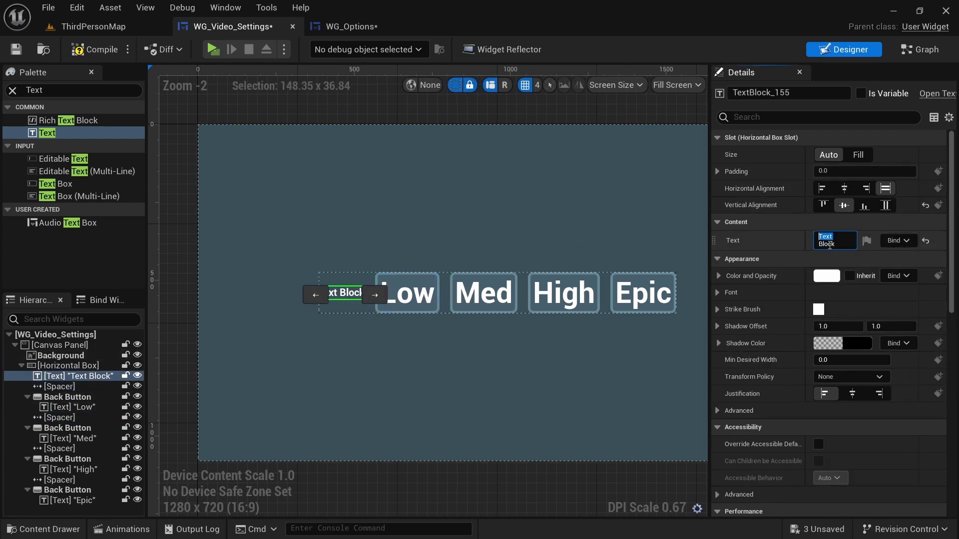
type("Quality")
key("Return")
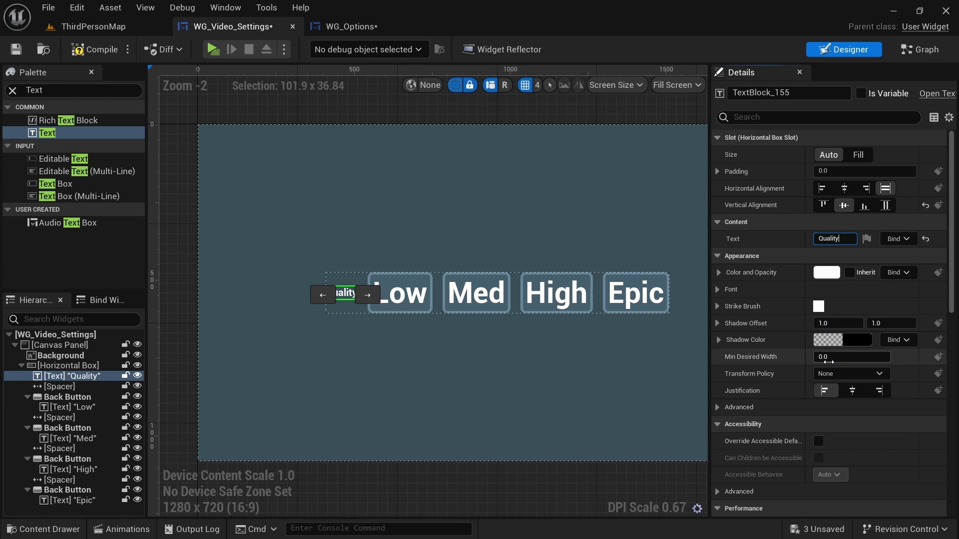
left_click(717, 290)
left_click_drag(824, 345, 864, 346)
right_click_drag(594, 316, 498, 318)
scroll(499, 317, "down", 2)
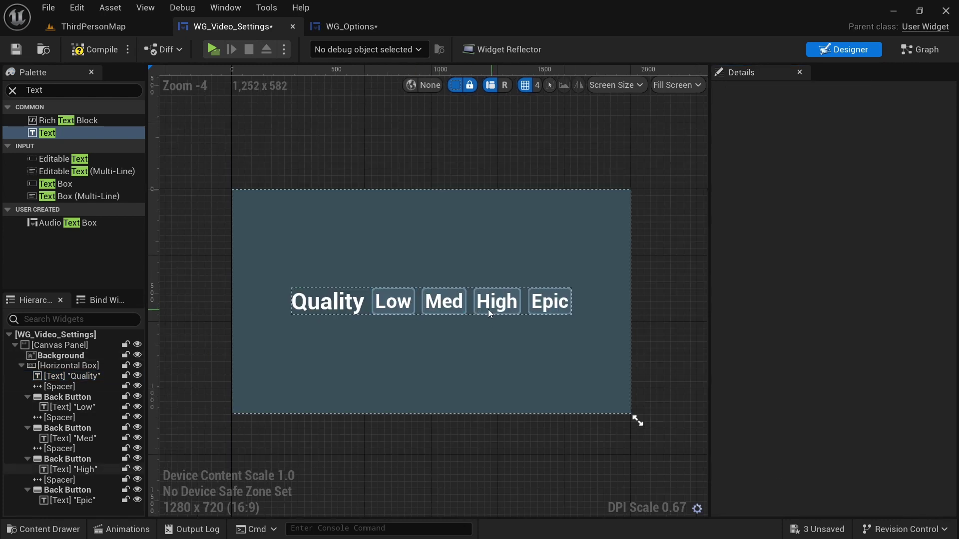
Rename the four button widgets Low Button, Med Button, High Button and Epic Button, and the Quality label widget Quality Text.
scroll(404, 334, "up", 4)
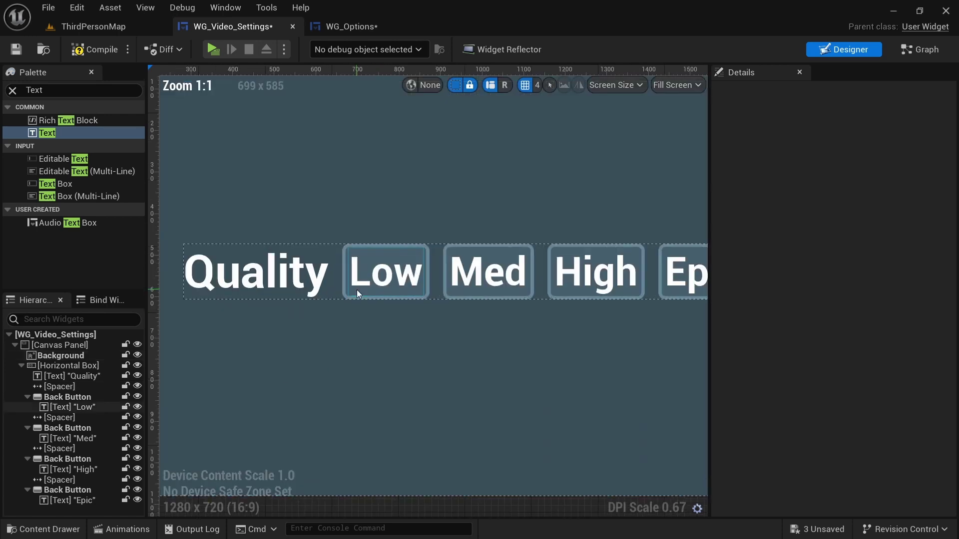
left_click(360, 292)
left_click_drag(751, 93, 633, 90)
type("Low Button")
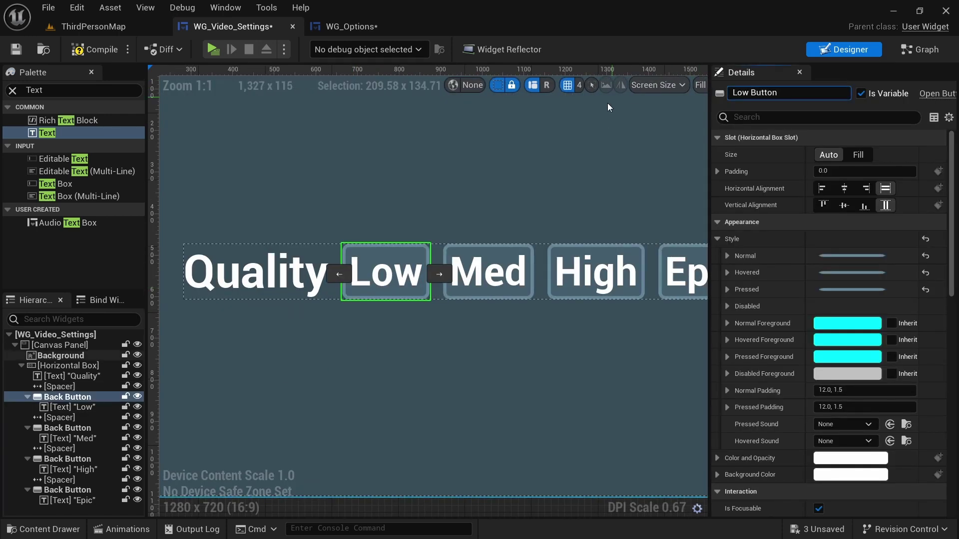
left_click(464, 273)
type("Med")
left_click_drag(750, 93, 733, 223)
left_click(579, 272)
type("High")
left_click(680, 270)
left_click_drag(752, 93, 697, 86)
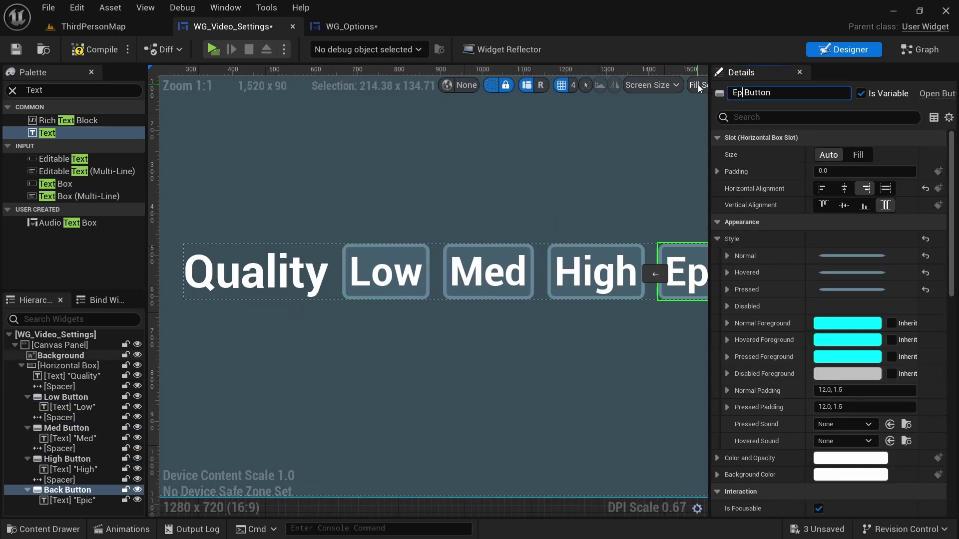
type("Epic")
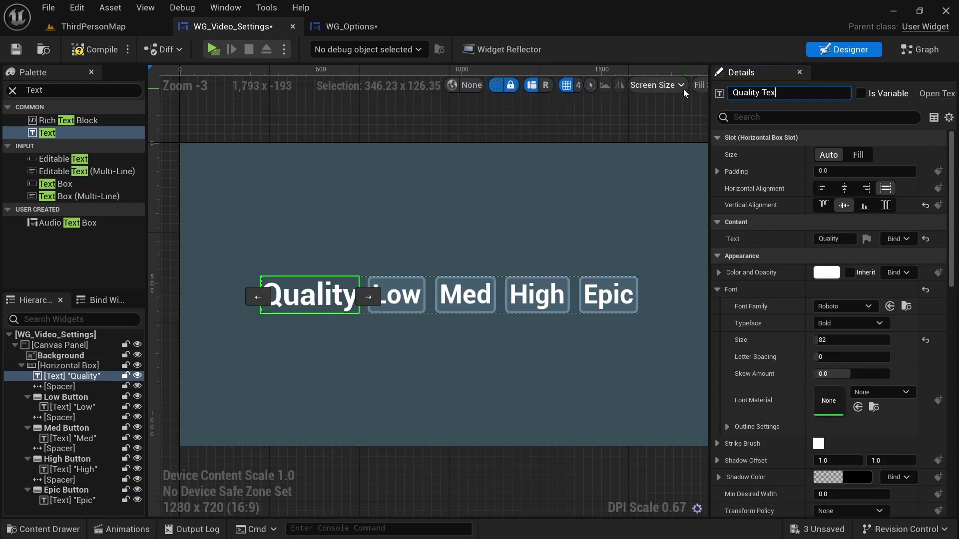
type("t")
Duplicate the whole Quality Horizontal Box within the Canvas Panel and shift the copy down to a Position Y of about 187.5.
left_click(69, 366)
left_click(83, 504, "shift")
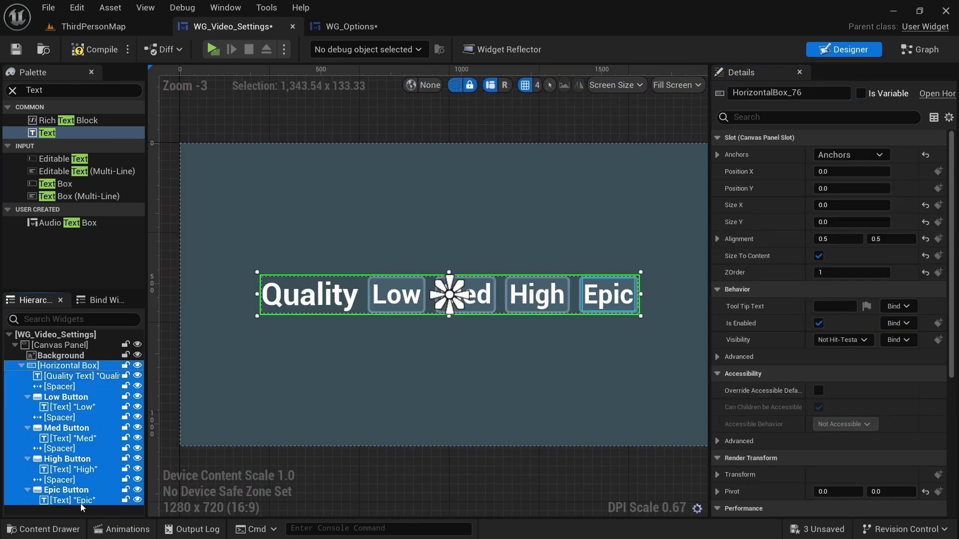
left_click(60, 345)
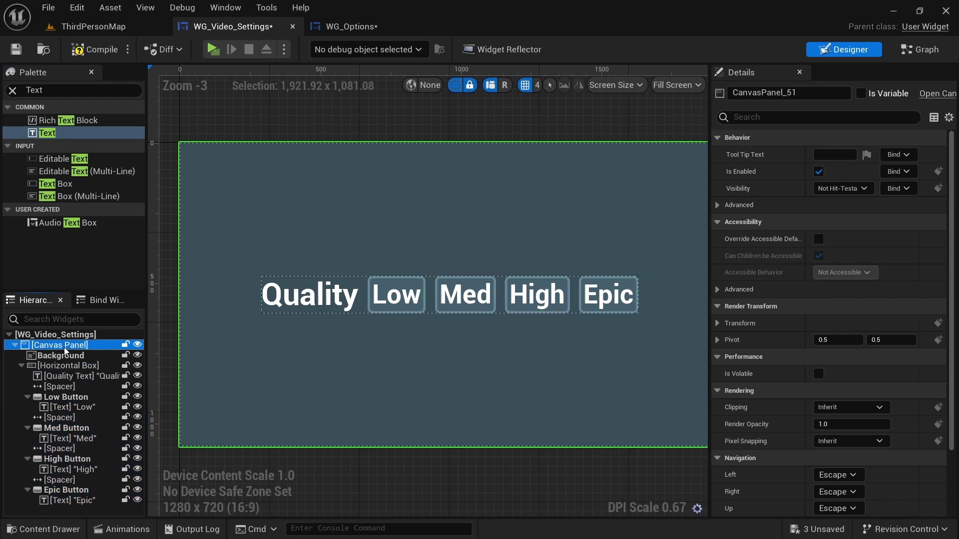
key("ctrl+v")
left_click(363, 295)
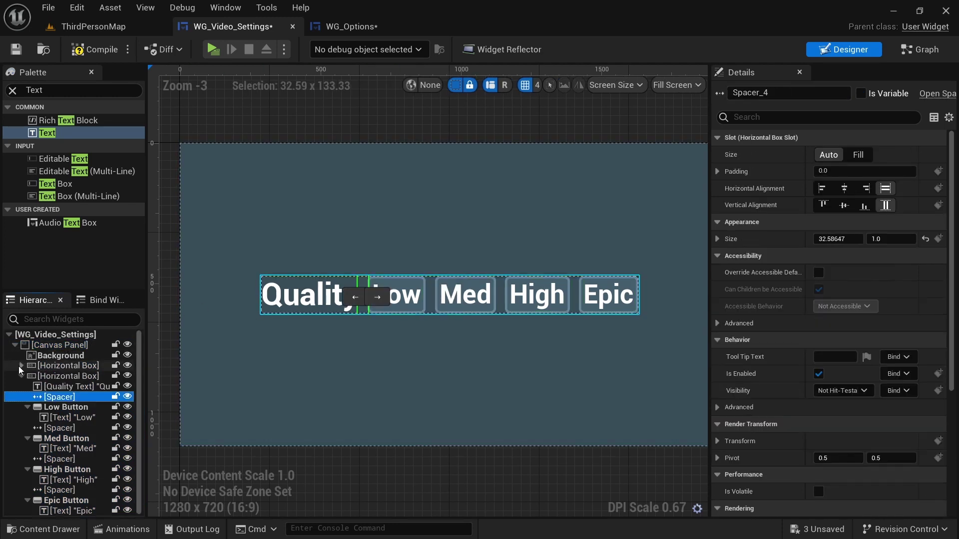
double_click(62, 375)
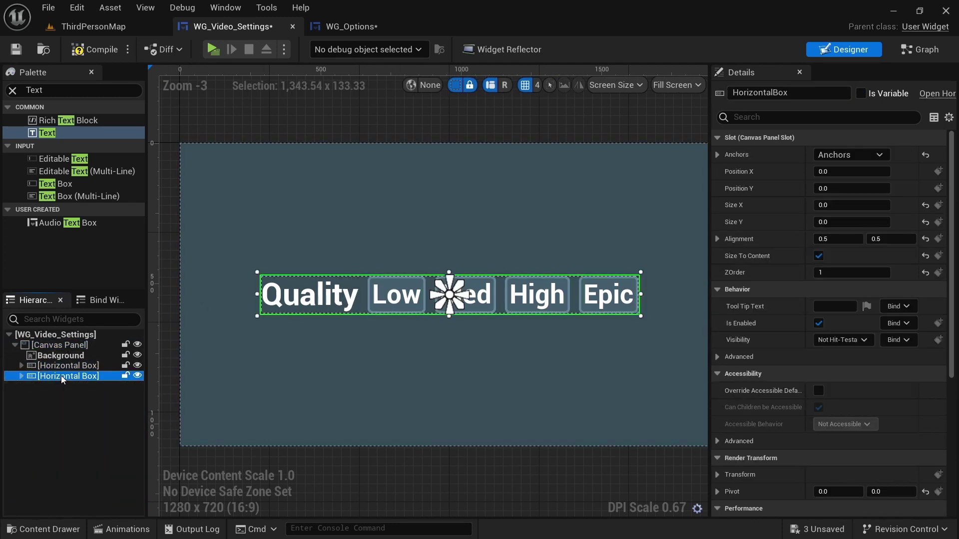
left_click_drag(849, 188, 874, 188)
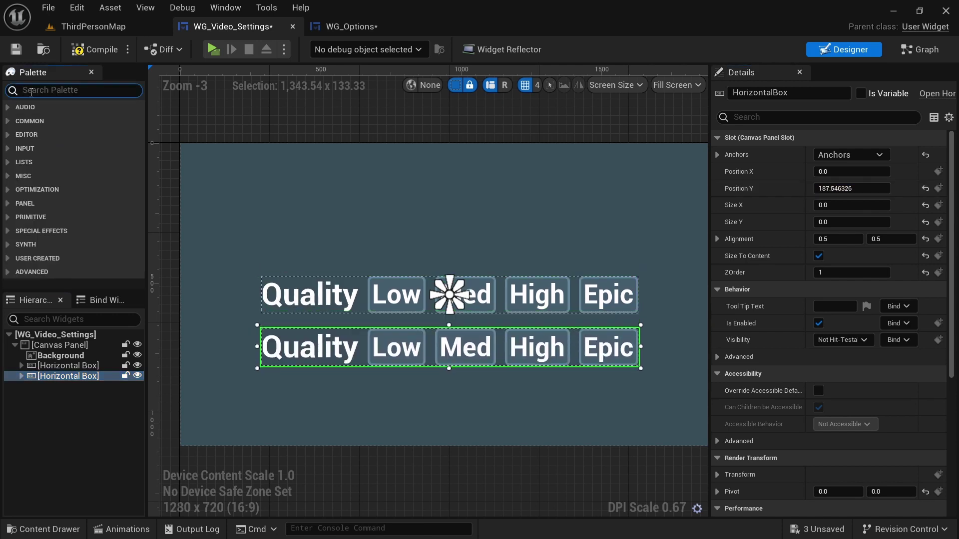
Add a Vertical Box to the canvas and nest both Horizontal Boxes inside it.
type("ver")
left_click_drag(62, 132, 349, 219)
left_click_drag(53, 380, 57, 384)
Set the Vertical Box's ZOrder to 1 and enable Size To Content.
left_click(62, 366)
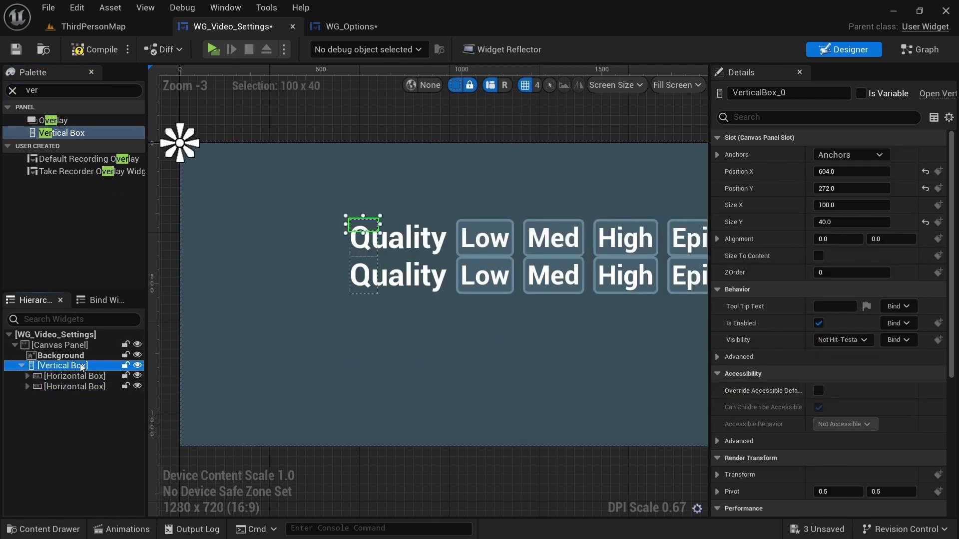
left_click(832, 271)
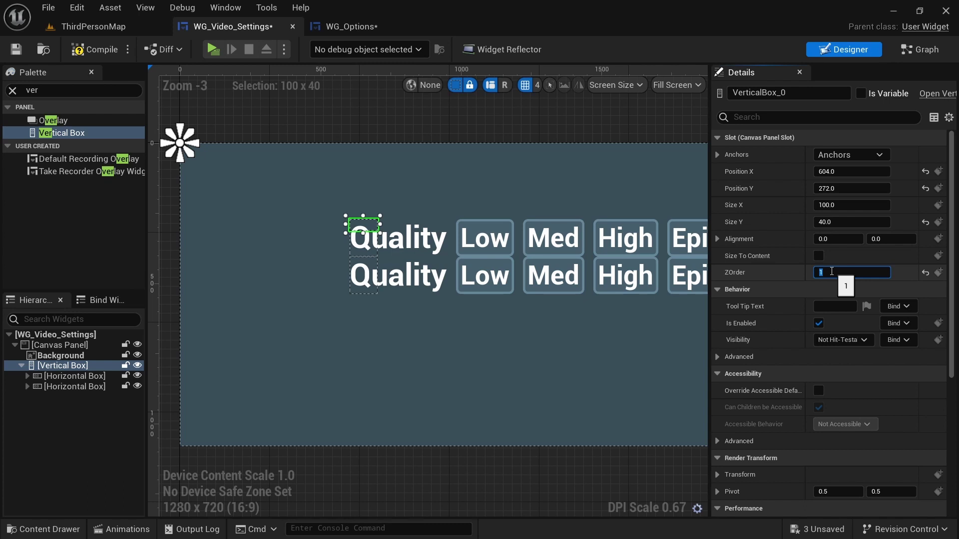
left_click(818, 256)
Center the Vertical Box on the canvas with a center anchor, alignment 0.5 by 0.5 and position 0, 0.
left_click(850, 154)
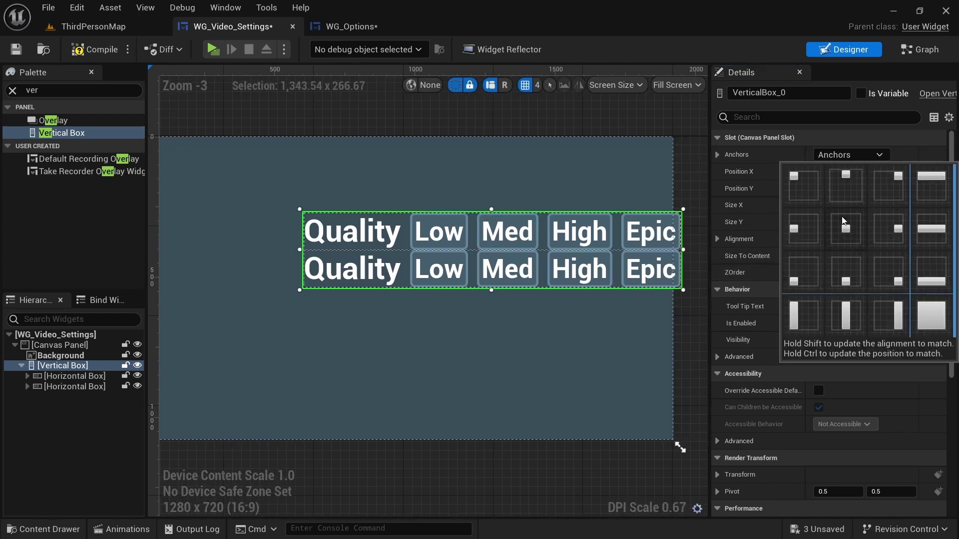
left_click(840, 232)
left_click(840, 239)
type("0.5")
key("Return")
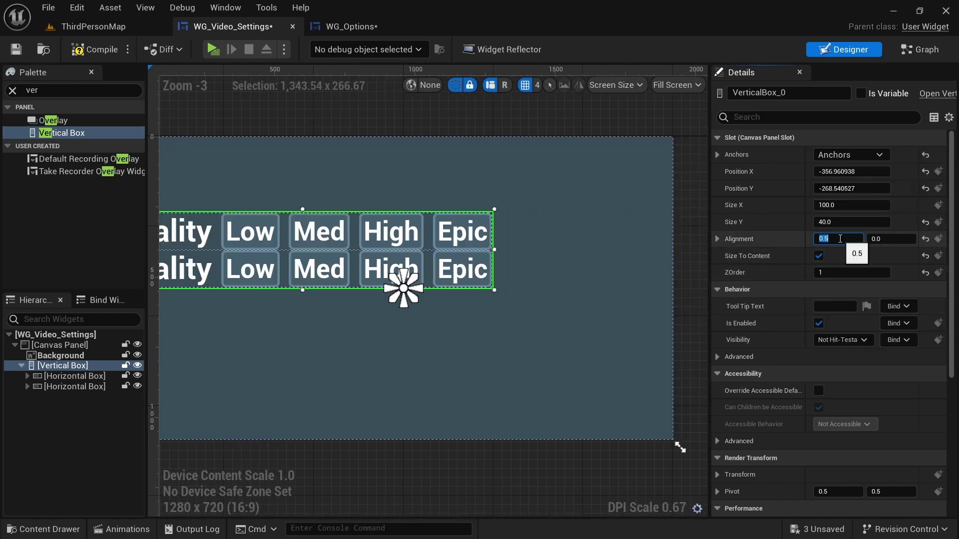
key("Tab")
type("0.5")
key("Return")
Insert a Spacer between the two rows of the Vertical Box and increase its vertical size.
left_click(13, 91)
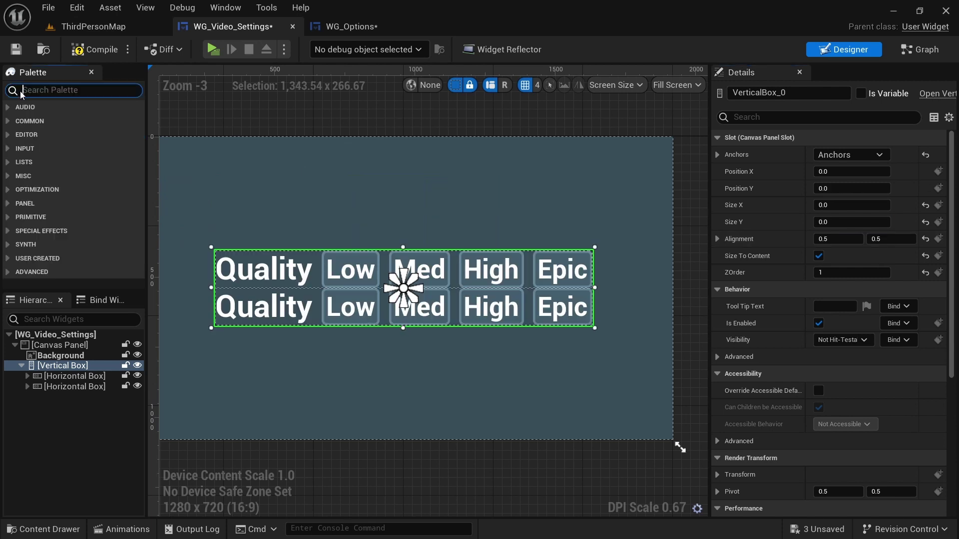
type("spacer")
left_click_drag(52, 120, 407, 288)
left_click_drag(892, 238, 922, 239)
left_click_drag(921, 238, 926, 239)
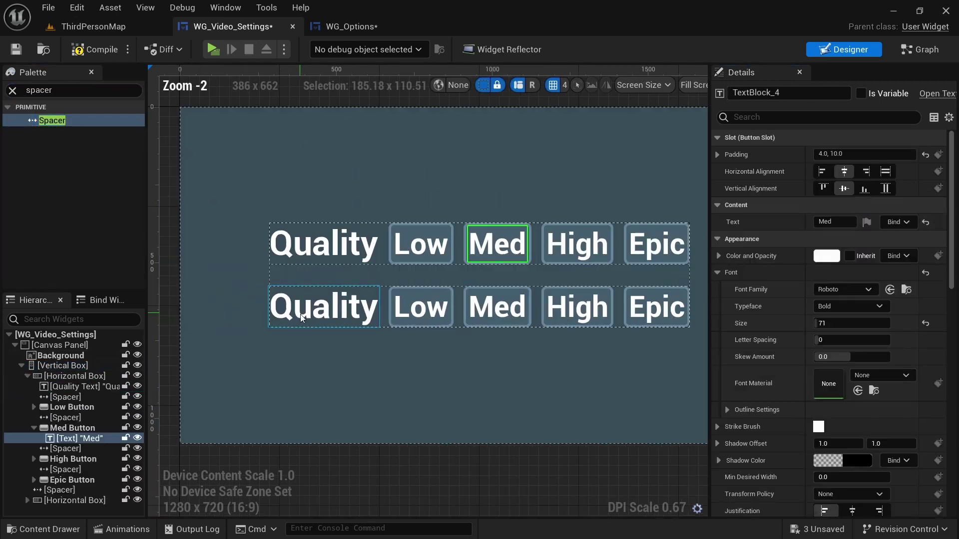
Change the second row's label to FPS, name its widget FPS Text, and relabel the row's buttons 30, 60, 120 and Unlimited.
left_click(301, 307)
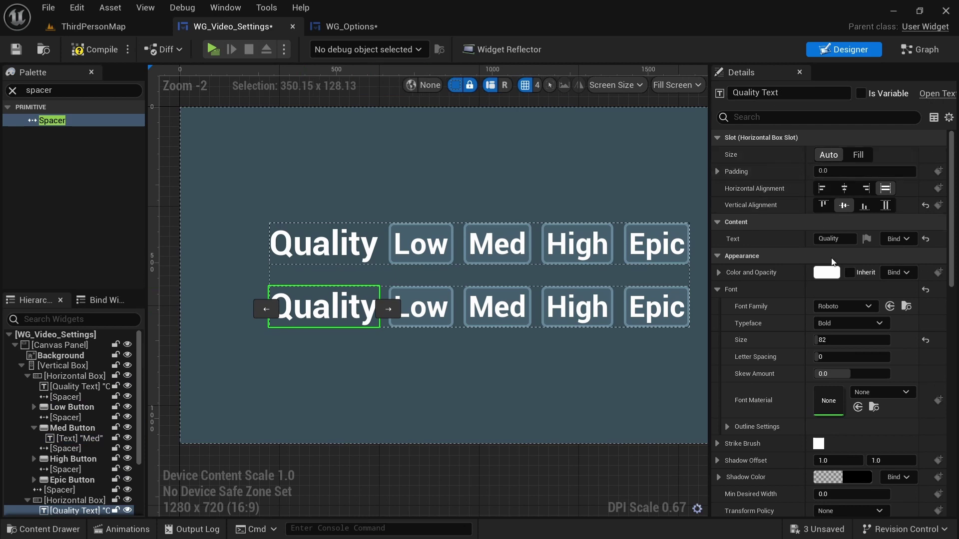
left_click(833, 239)
type("FPS")
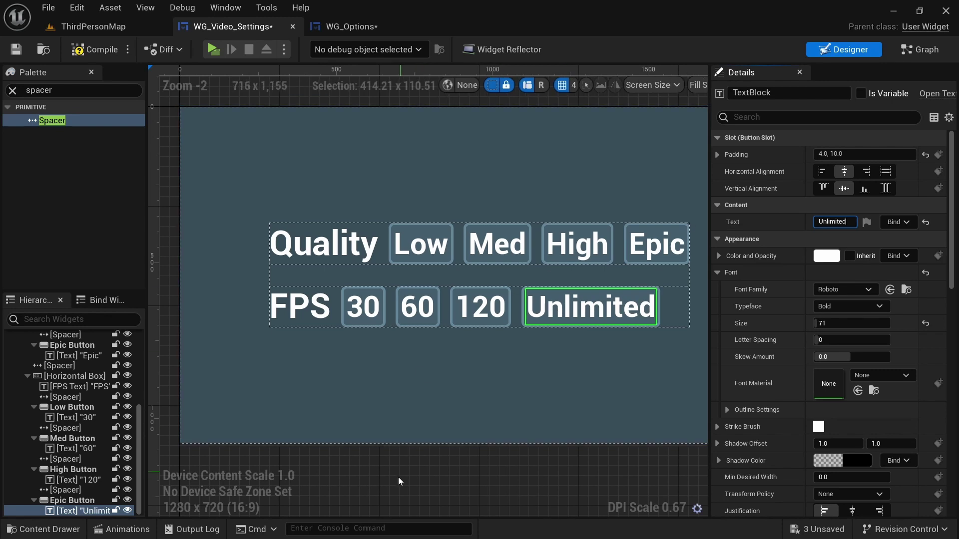
Center the FPS row horizontally within the Vertical Box and compile WG_Video_Settings.
left_click(60, 376)
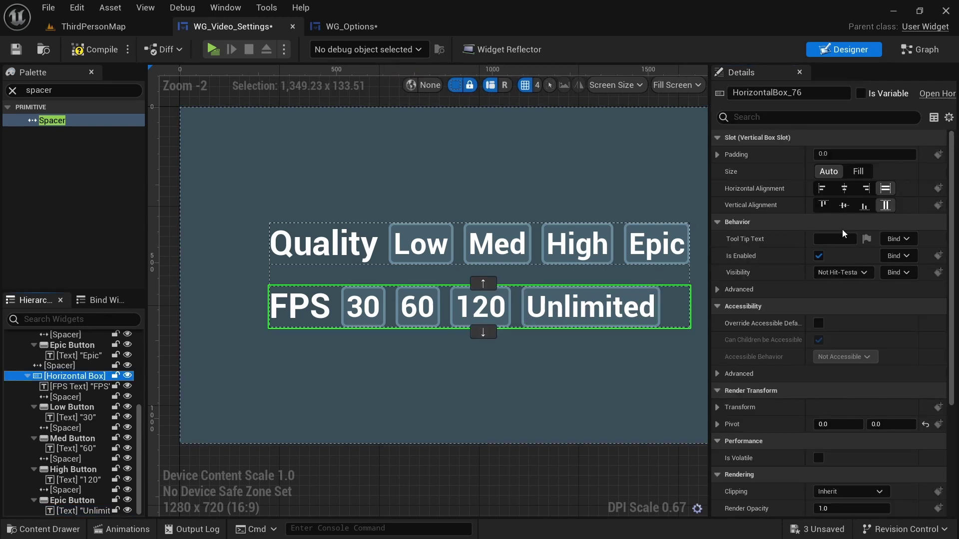
left_click(845, 189)
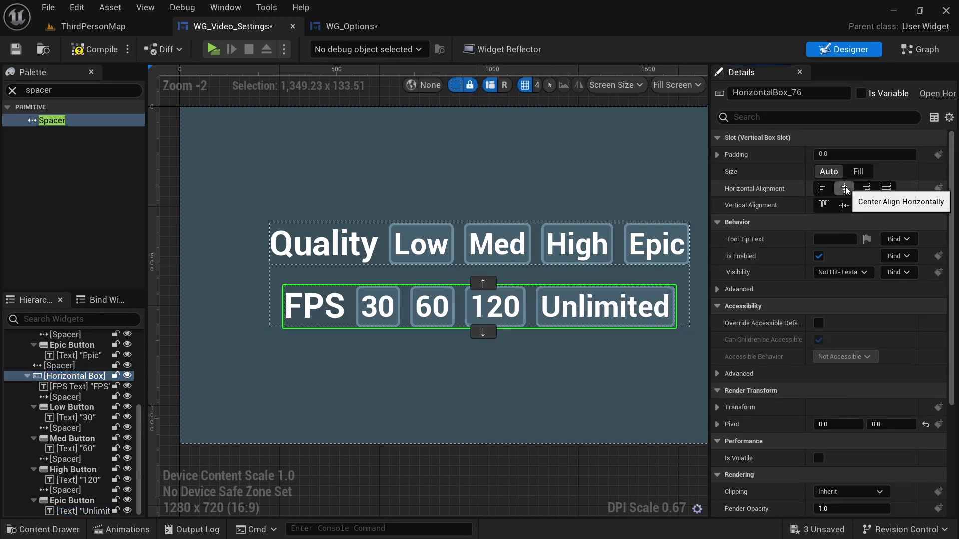
scroll(63, 368, "up", 5)
scroll(63, 368, "up", 3)
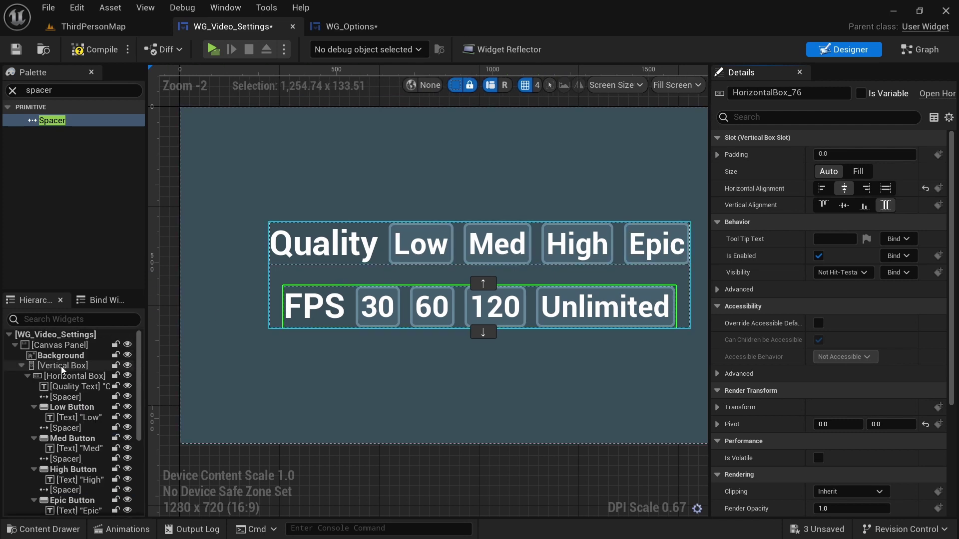
left_click(55, 374)
left_click(547, 462)
scroll(547, 461, "down", 2)
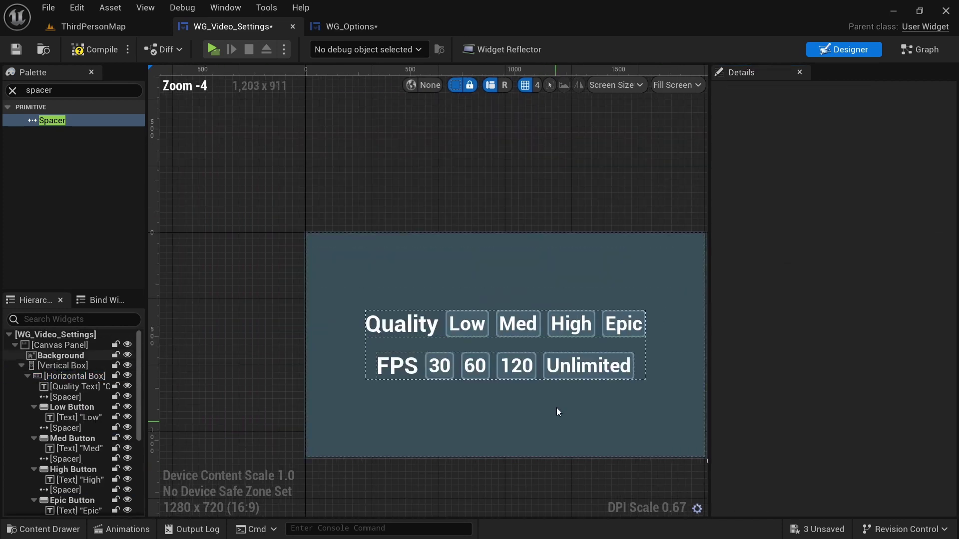
left_click(78, 48)
scroll(573, 354, "up", 1)
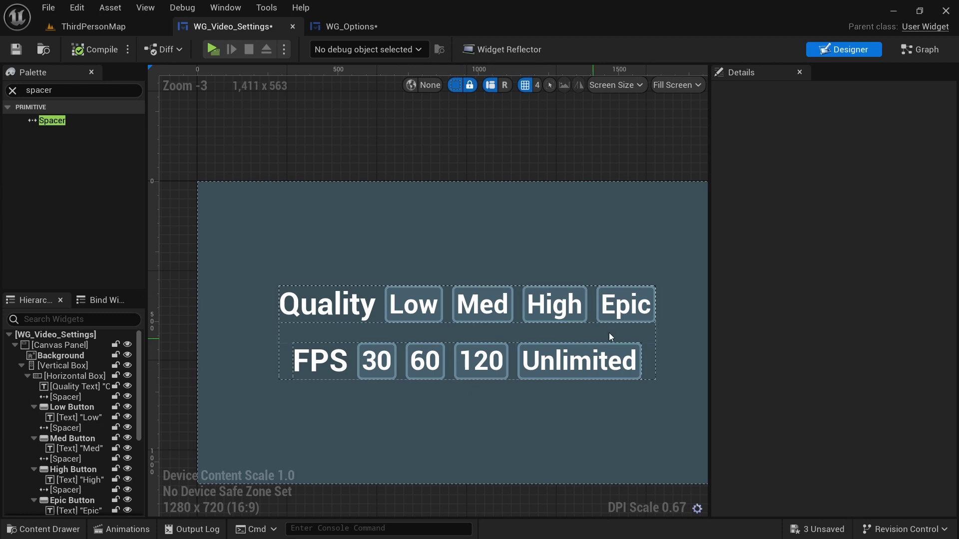
In WG_Options, place the WG Video Settings widget inside the WidgetSwitcher and move the switcher to the top of the Canvas Panel's children.
left_click(349, 28)
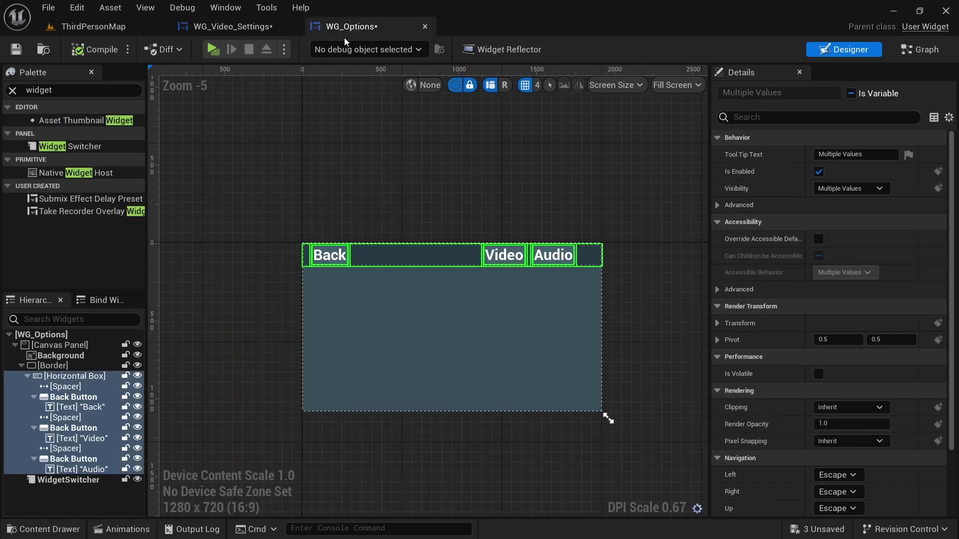
left_click(380, 179)
right_click_drag(398, 270, 380, 213)
left_click(12, 91)
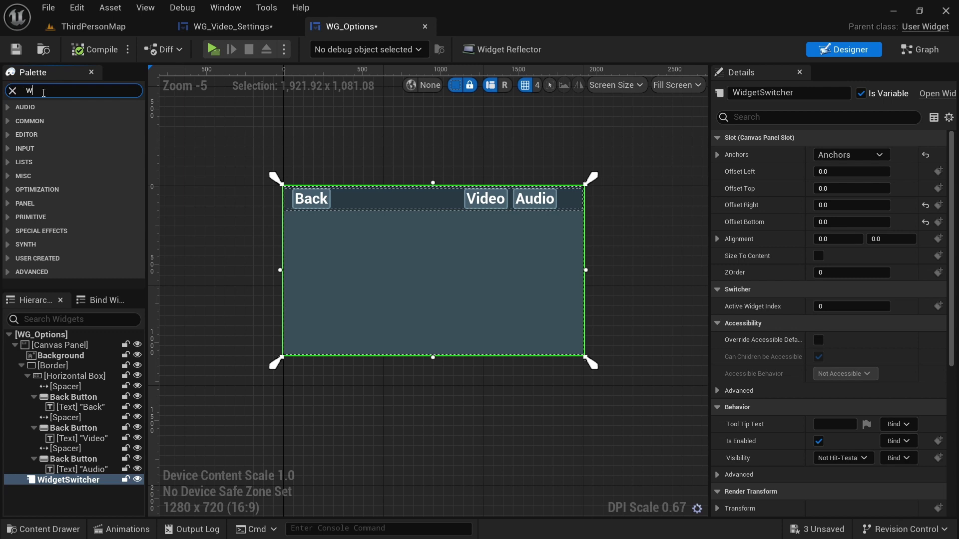
type("wg v")
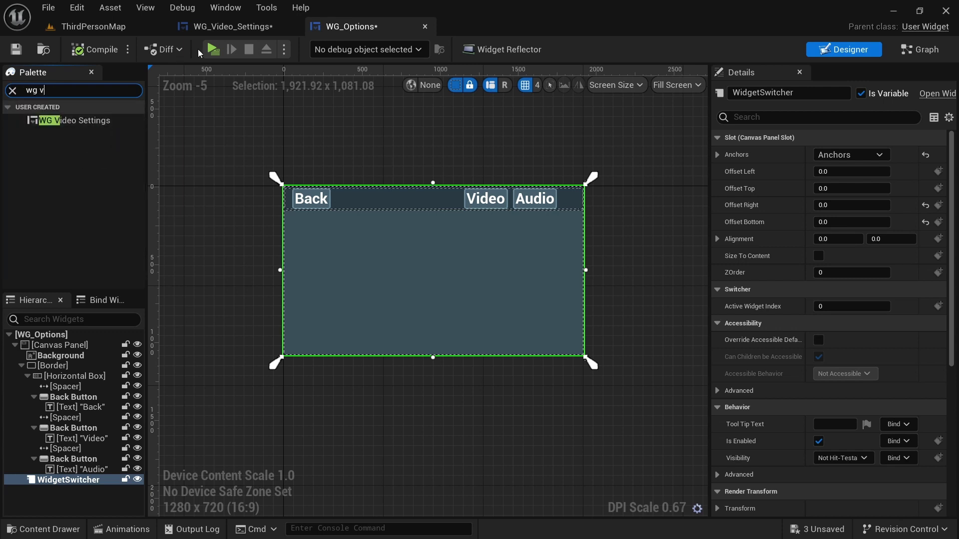
left_click(215, 26)
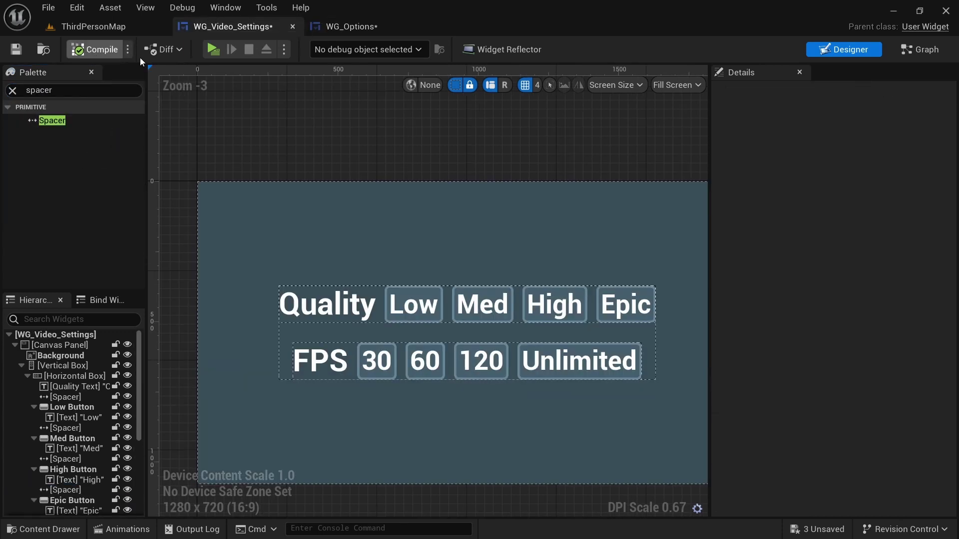
left_click(340, 29)
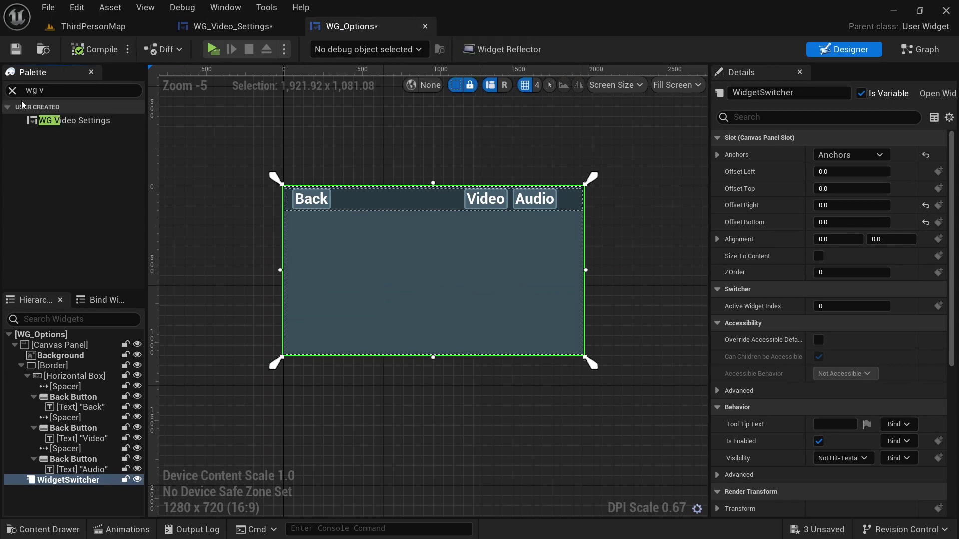
left_click_drag(58, 116, 57, 347)
left_click_drag(37, 478, 66, 351)
Delete the Background widget from WG_Options.
left_click(65, 375)
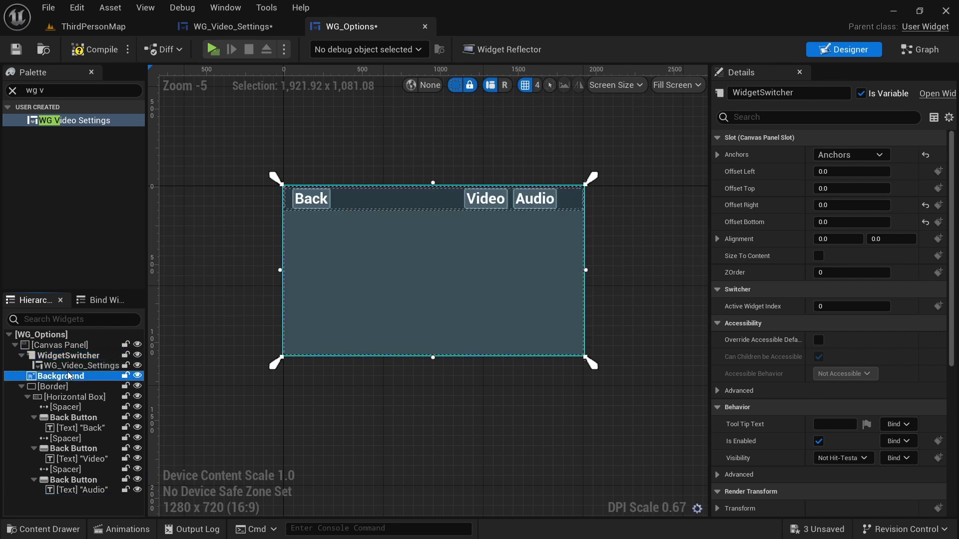
key("Delete")
left_click(202, 176)
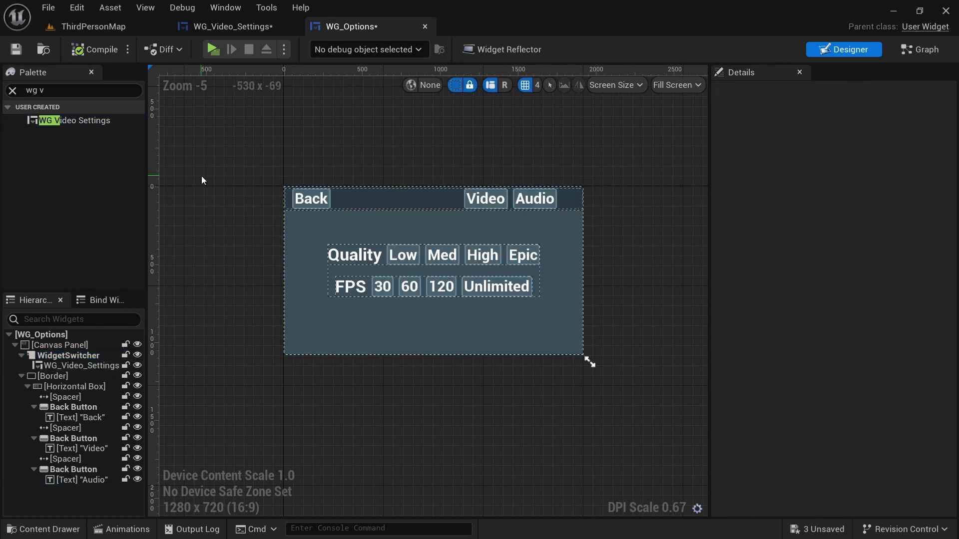
Duplicate the WG_Video_Settings widget blueprint in the UI folder and name the copy WG_Audio_Settings.
scroll(274, 199, "up", 2)
scroll(354, 263, "down", 1)
left_click(93, 26)
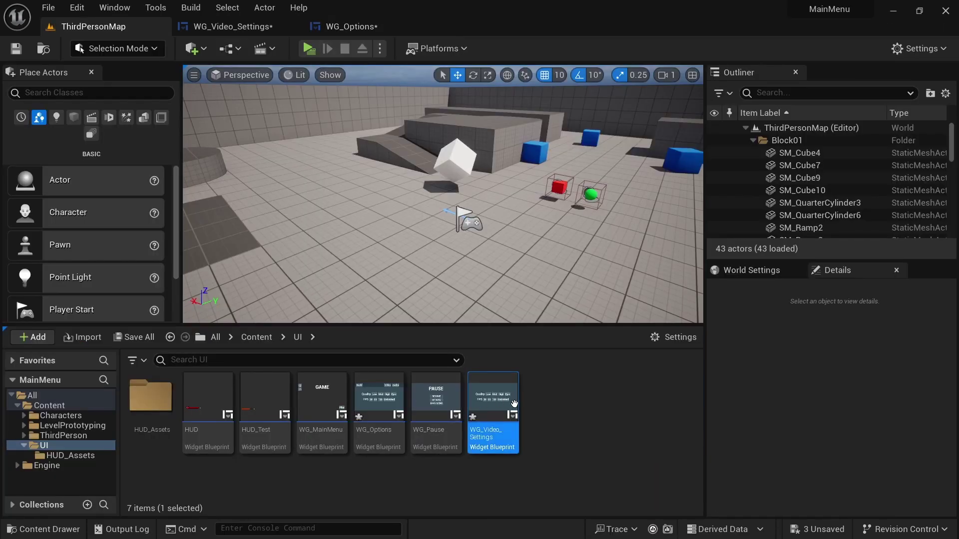
left_click(486, 398)
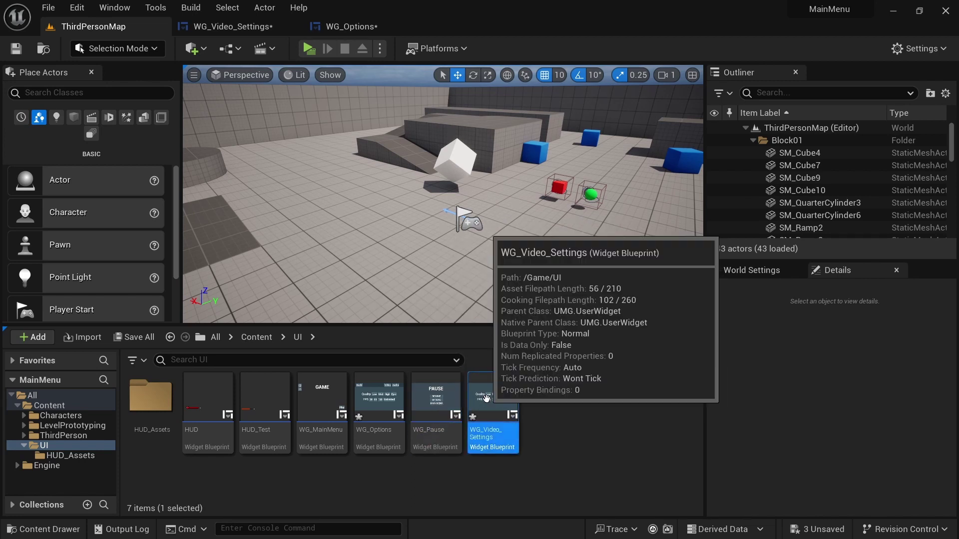
key("ctrl+d")
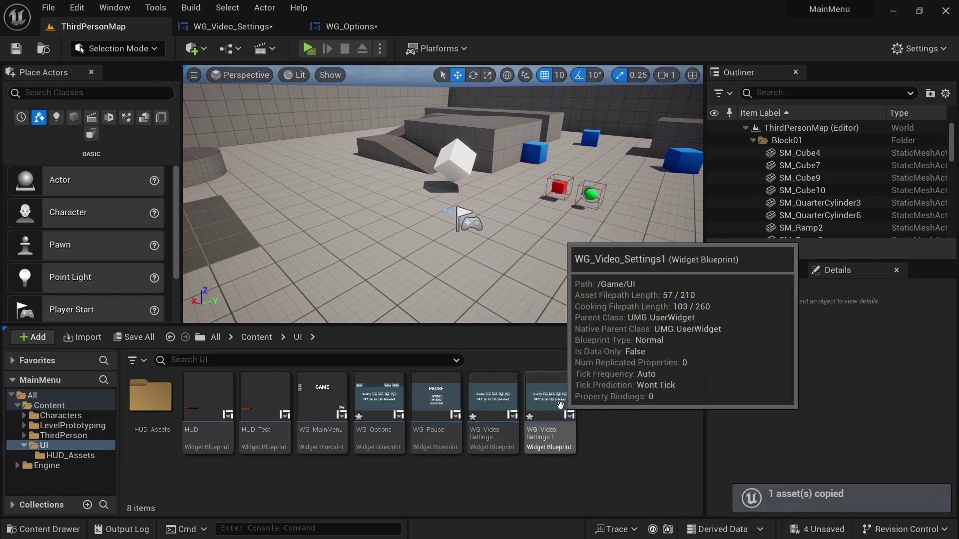
key("End")
key("BackSpace")
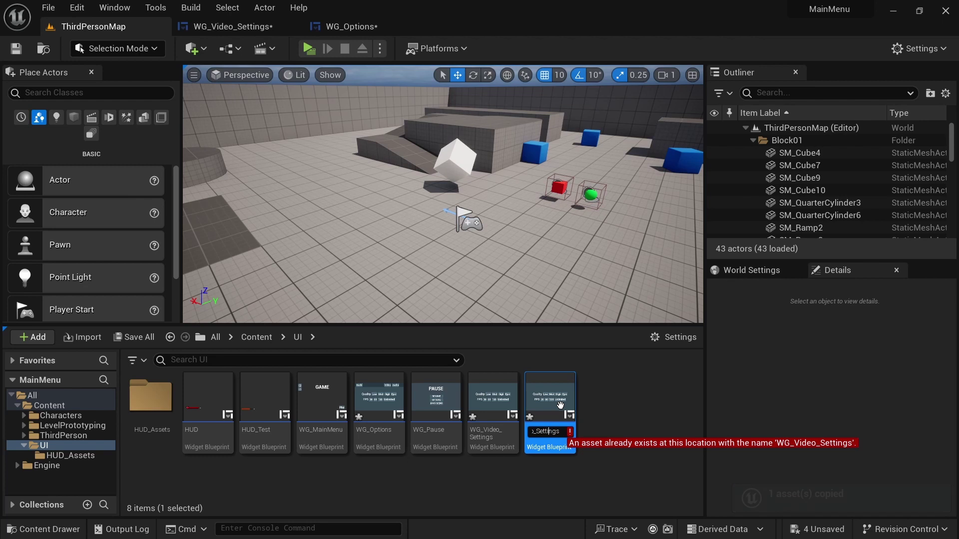
key("BackSpace")
key("BackSpace")
key("BackSpace")
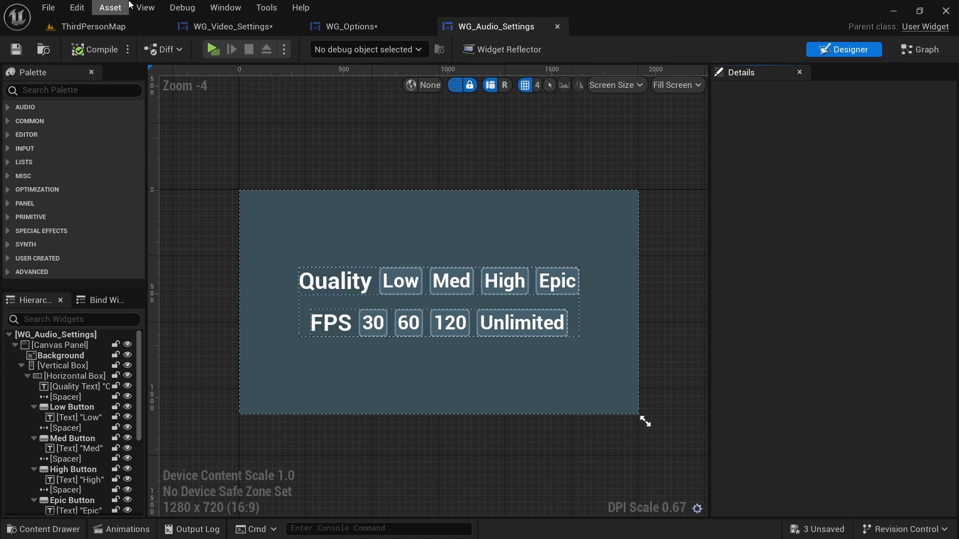
middle_click(533, 28)
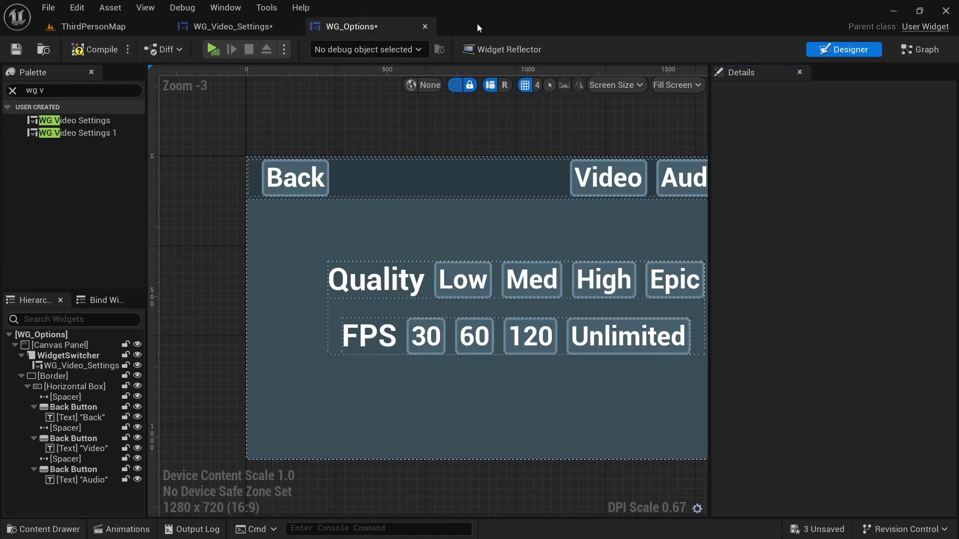
In WG_Options, add the WG Audio Settings widget to the WidgetSwitcher as a second page below WG_Video_Settings.
right_click_drag(414, 117, 362, 120)
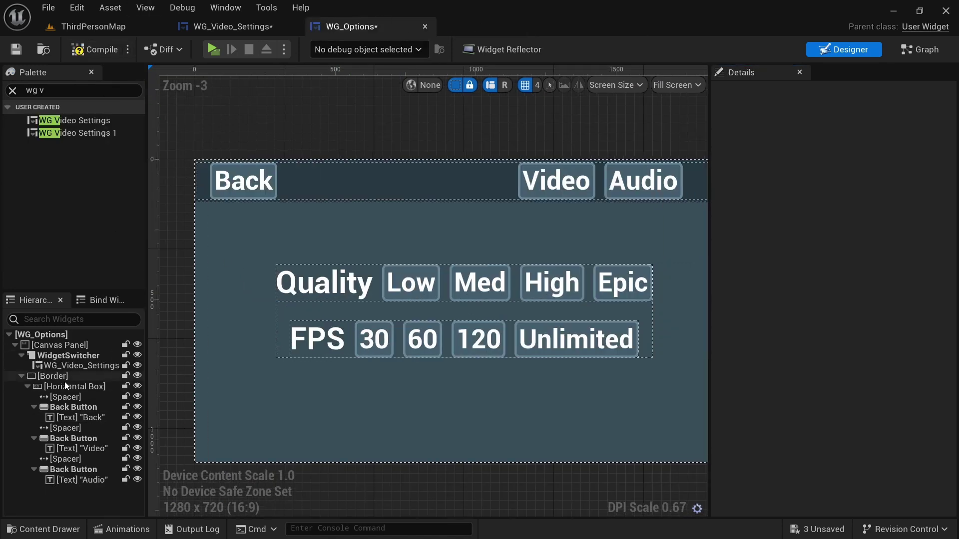
left_click(13, 92)
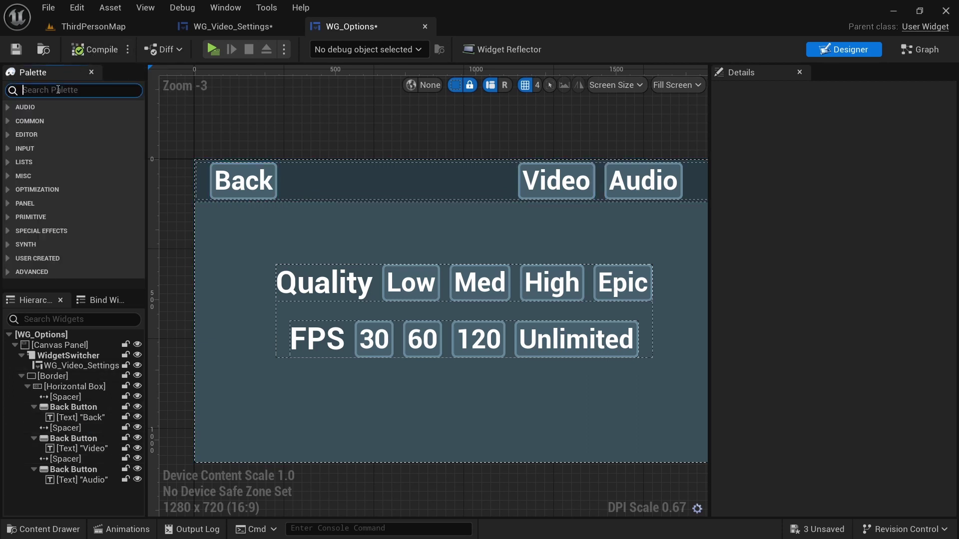
type("audio settings")
left_click_drag(78, 142, 74, 364)
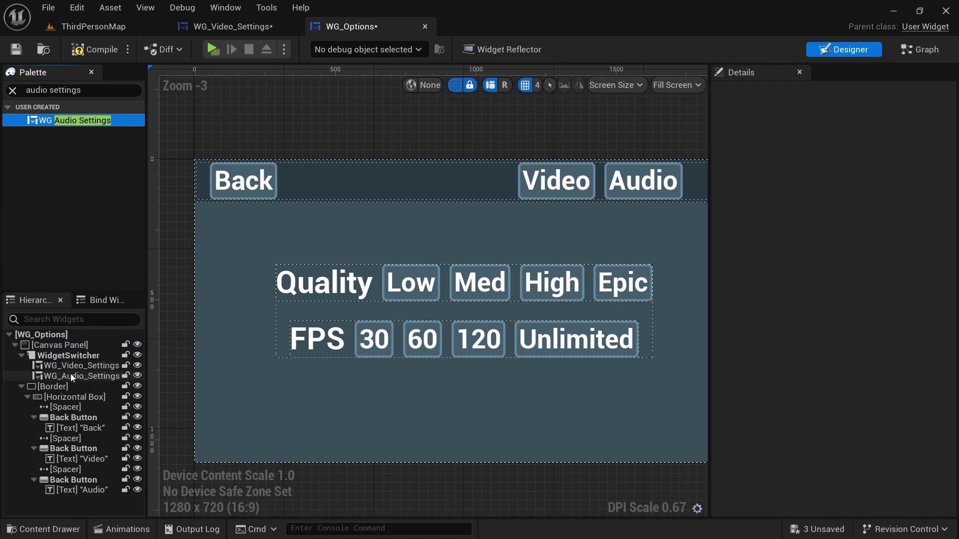
left_click(70, 376)
left_click(73, 367)
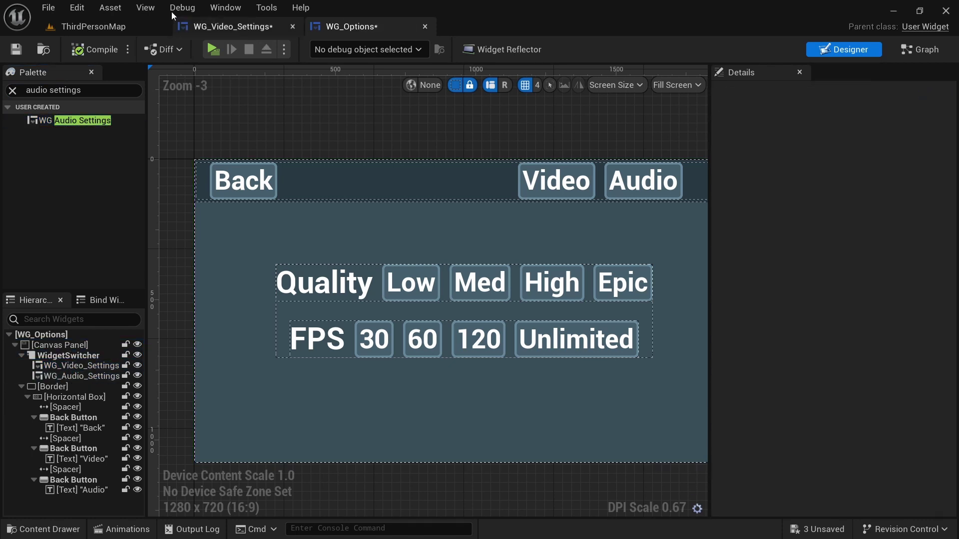
Open WG_Audio_Settings and delete its Vertical Box with the quality and FPS rows.
left_click(94, 26)
double_click(320, 407)
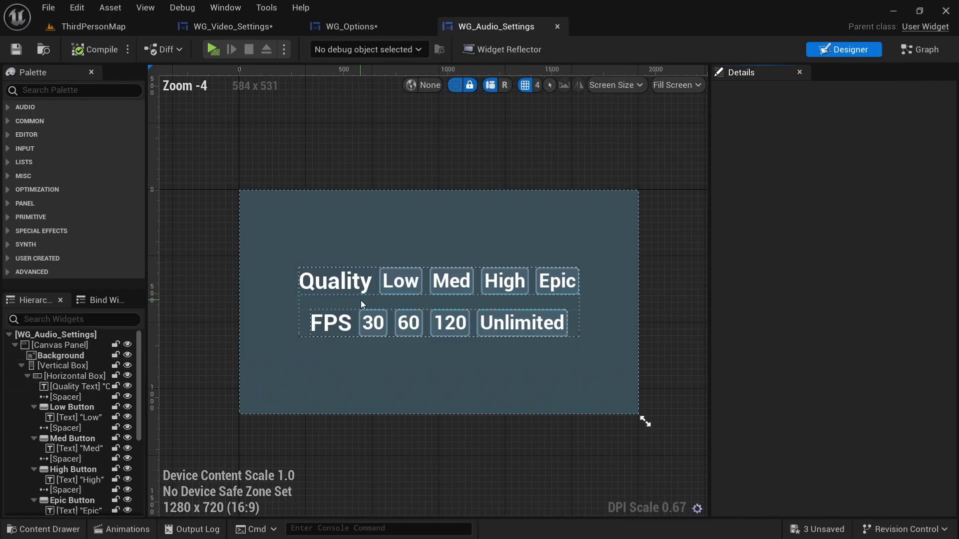
left_click(58, 366)
key("Delete")
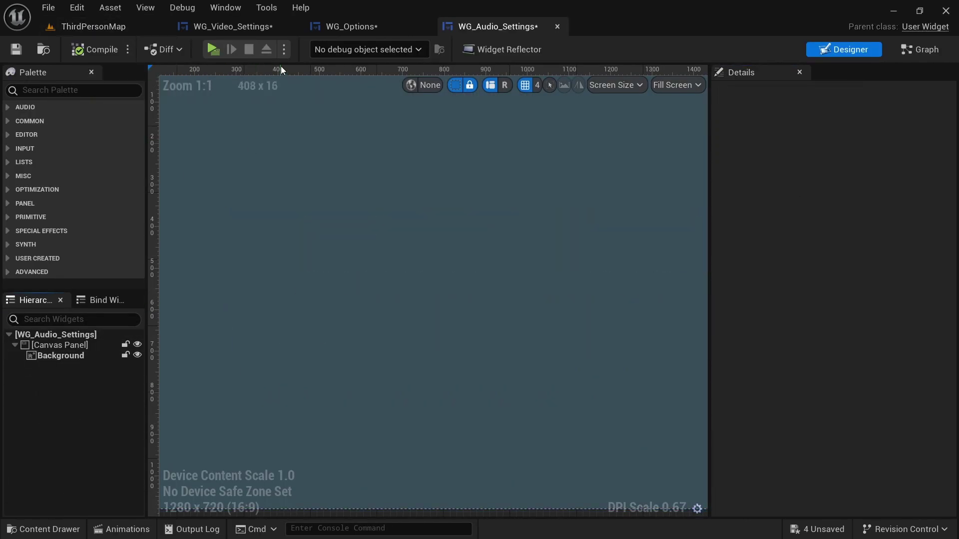
In WG_Options, alternate between the switcher's video and audio pages to compare how each displays.
left_click(351, 27)
left_click(79, 376)
left_click(79, 366)
left_click(79, 376)
left_click(80, 365)
left_click(80, 376)
left_click(80, 366)
left_click(81, 376)
left_click(81, 365)
left_click(87, 376)
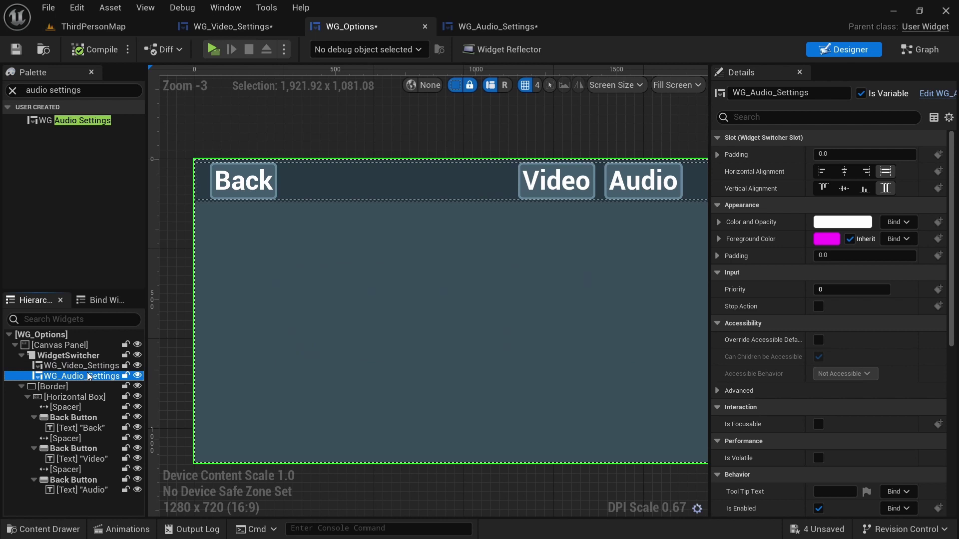
left_click(81, 365)
Add an On Clicked event for the Video button in WG_Options.
scroll(245, 276, "down", 1)
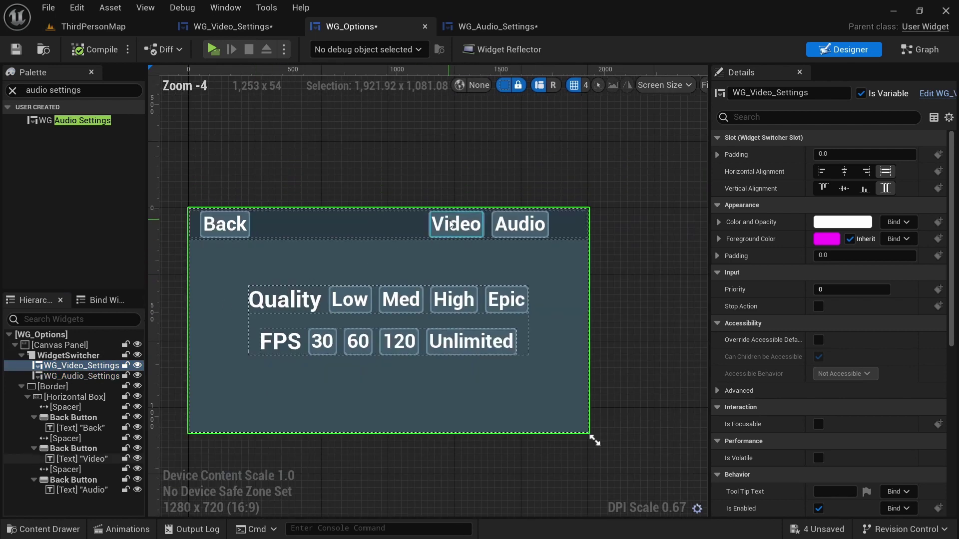
scroll(449, 225, "up", 3)
left_click(452, 221)
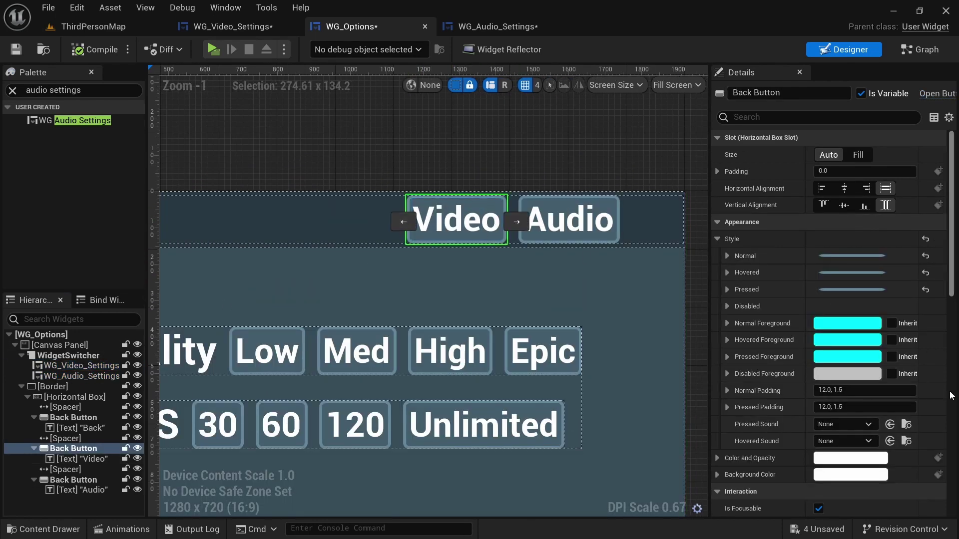
scroll(862, 394, "down", 10)
left_click(897, 442)
Connect the Video button's event to a Set Active Widget Index node targeting WidgetSwitcher with index 0, and tidy the nodes.
left_click_drag(54, 299, 367, 319)
left_click_drag(393, 319, 473, 281)
type("set acti")
left_click(542, 401)
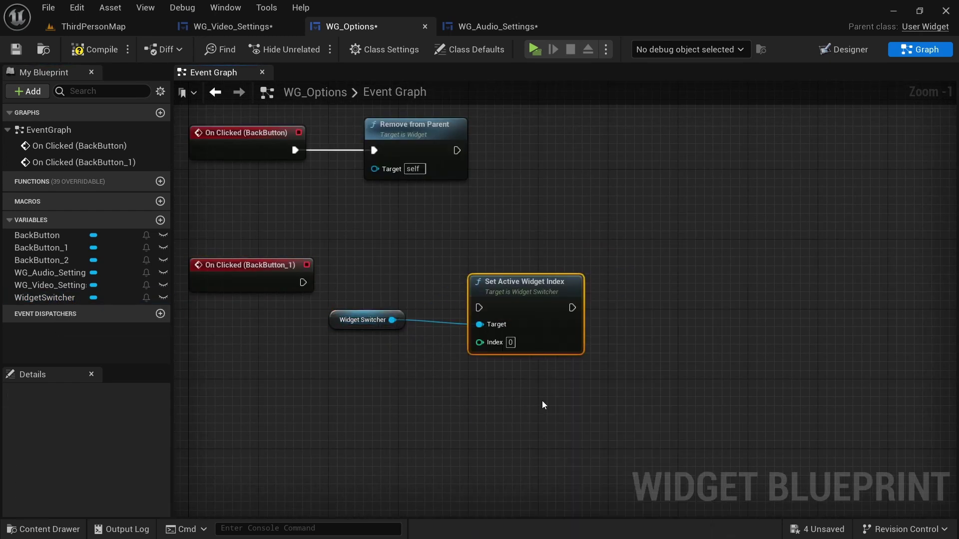
left_click_drag(303, 283, 492, 307)
left_click_drag(541, 293, 454, 268)
left_click_drag(334, 322, 257, 329)
Add an On Clicked event for the Audio button in WG_Options.
left_click(849, 50)
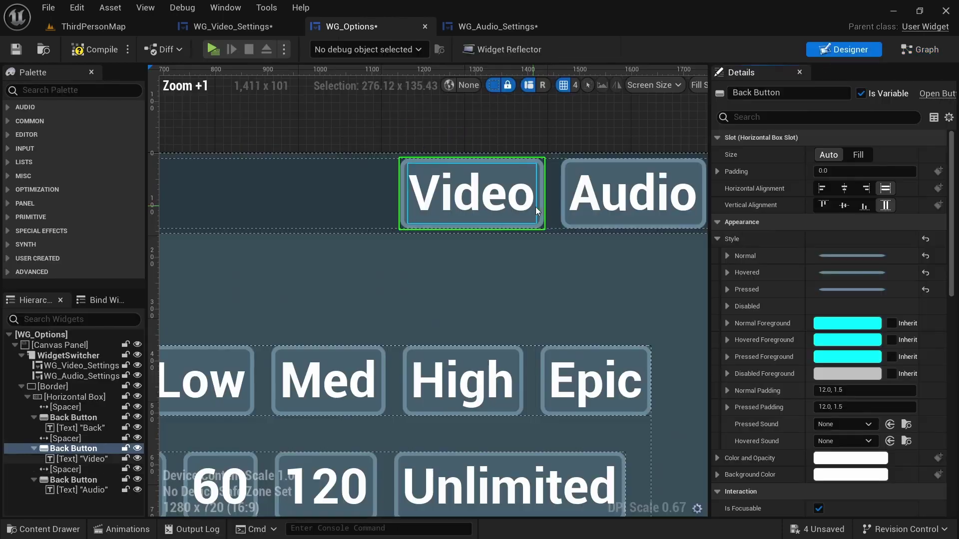
left_click(565, 211)
scroll(858, 344, "down", 15)
left_click(859, 422)
Copy the WidgetSwitcher and Set Active Widget Index nodes to the Audio button's event, wire them up and compile.
right_click_drag(616, 344, 532, 401)
left_click_drag(750, 265, 487, 198)
key("ctrl+c")
left_click(568, 336)
key("ctrl+v")
left_click_drag(687, 309, 635, 345)
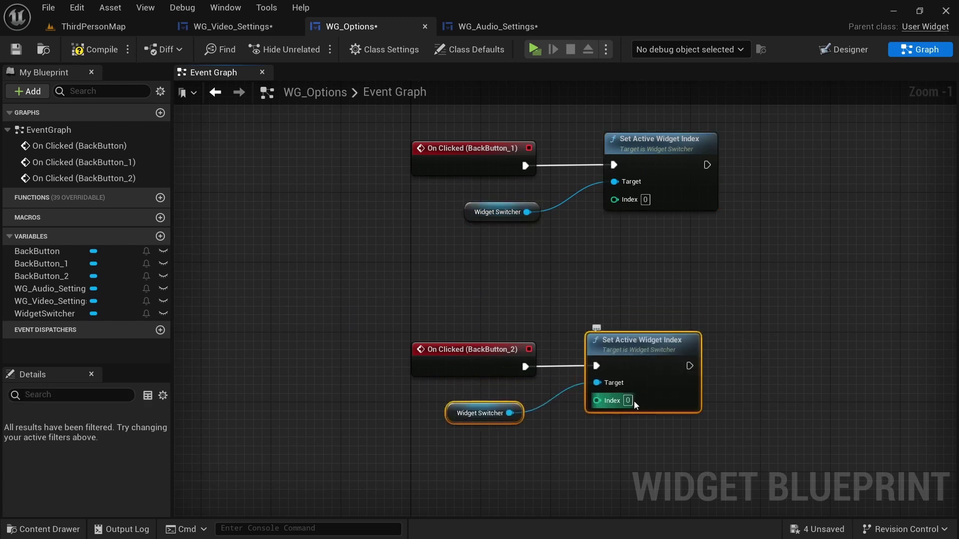
left_click(639, 299)
key("F7")
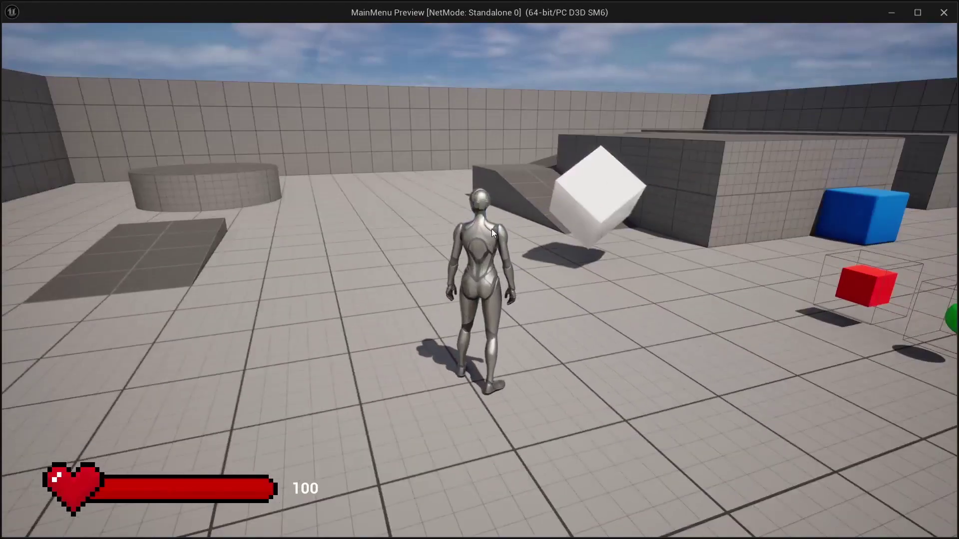
Test the options menu in the game preview by pausing, opening the options and switching between the Audio and Video pages.
key("Escape")
left_click(487, 340)
left_click(506, 232)
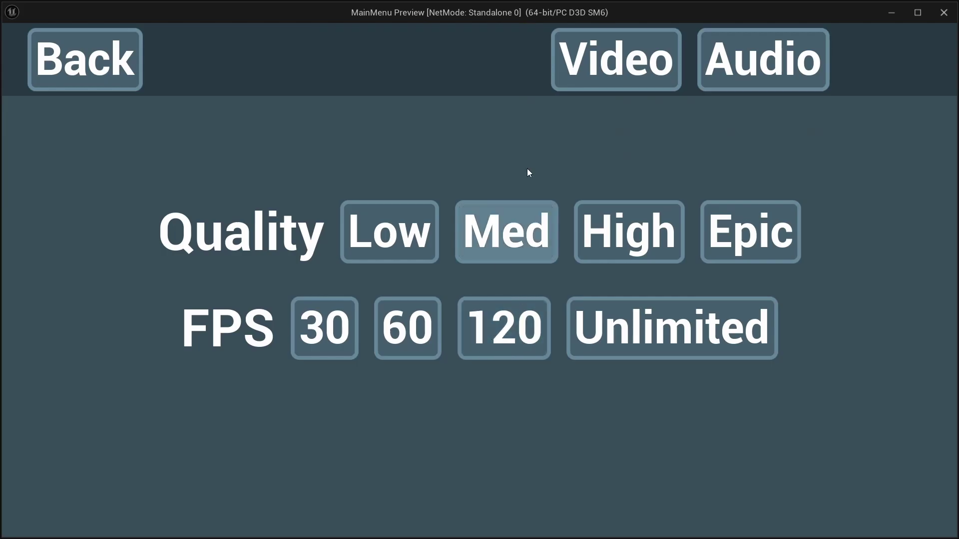
left_click(749, 64)
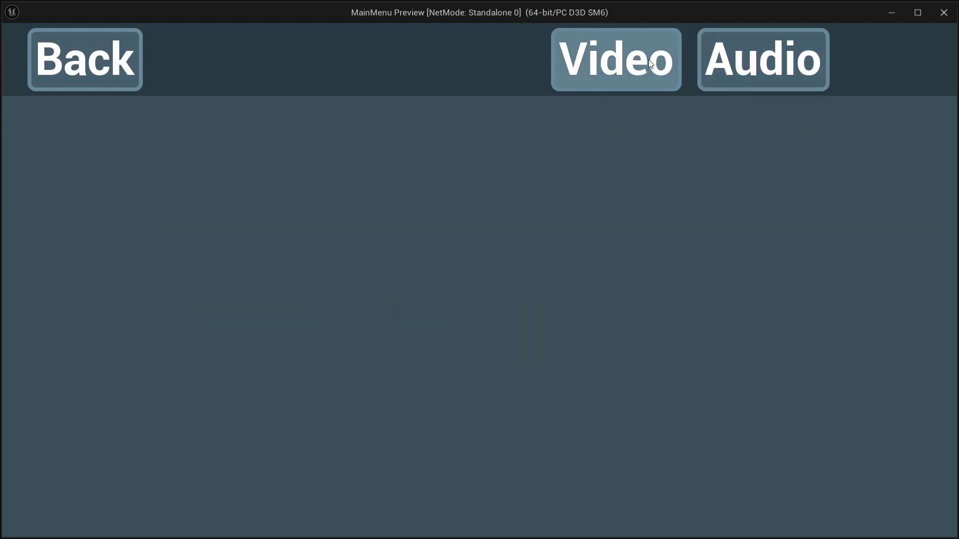
left_click(619, 64)
left_click(764, 62)
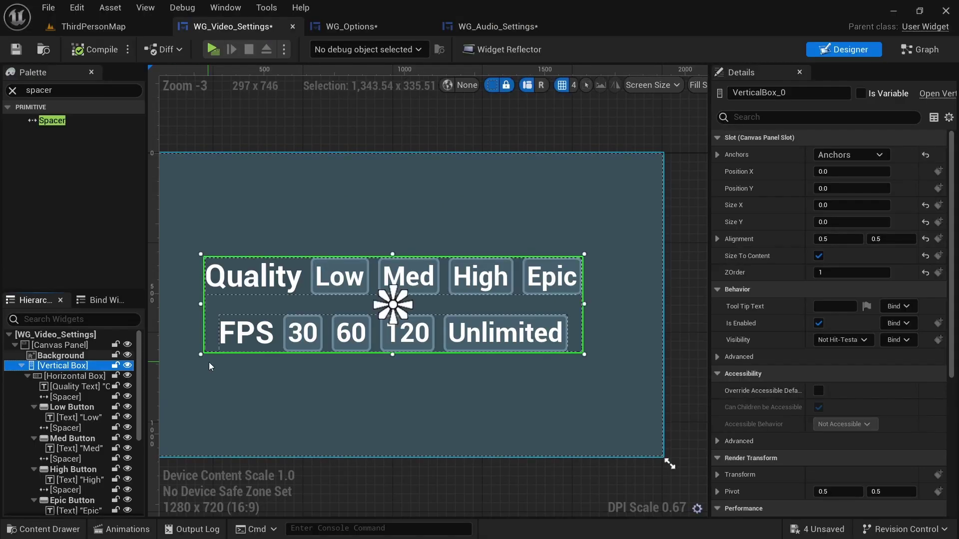
In WG_Video_Settings, lower the Vertical Box slightly by increasing its Position Y.
right_click_drag(209, 363, 252, 357)
left_click_drag(849, 188, 881, 188)
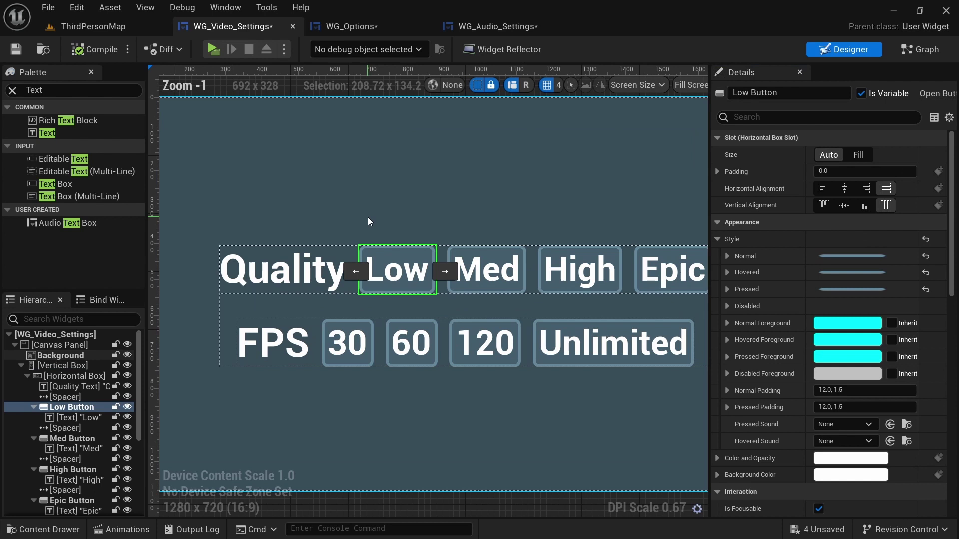
Add On Clicked events for the Low and Med quality buttons.
scroll(823, 283, "down", 15)
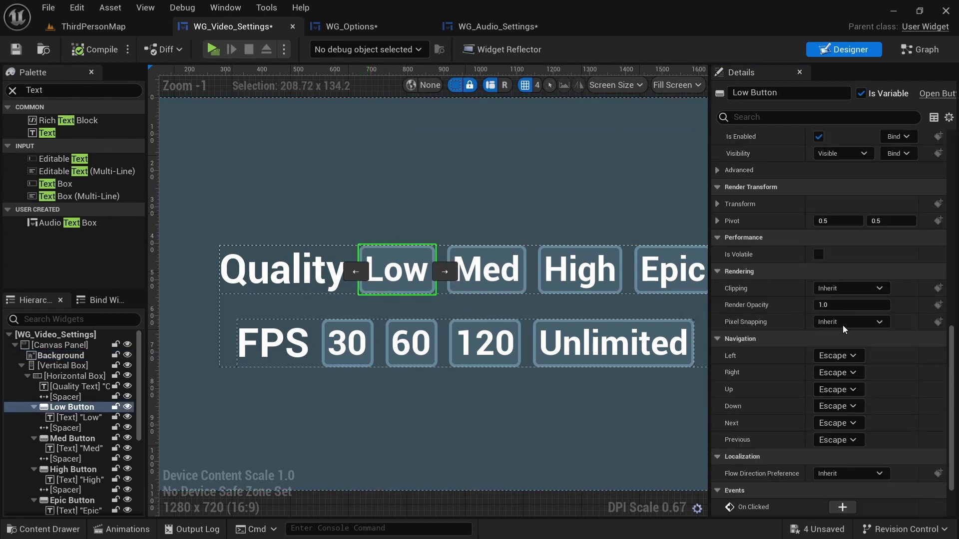
left_click(843, 441)
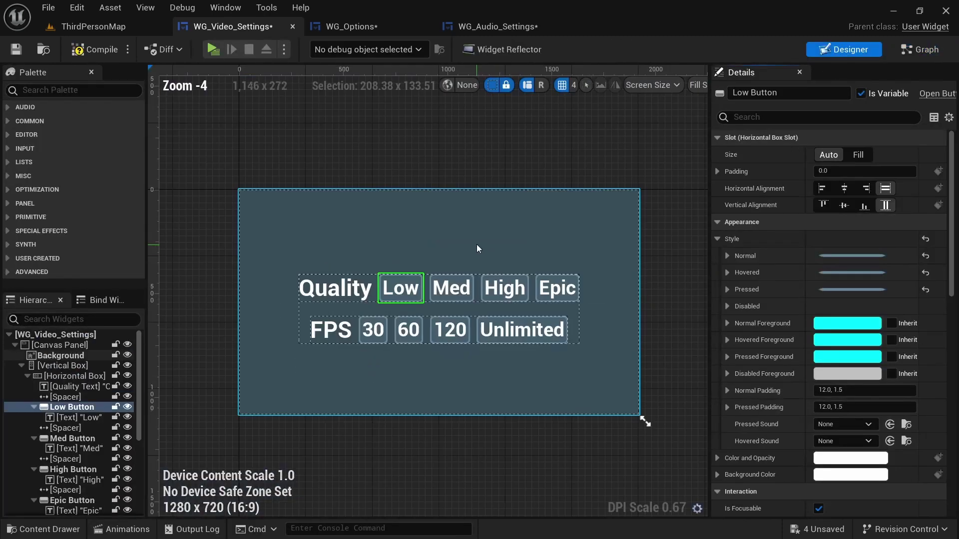
scroll(476, 248, "up", 3)
left_click(441, 311)
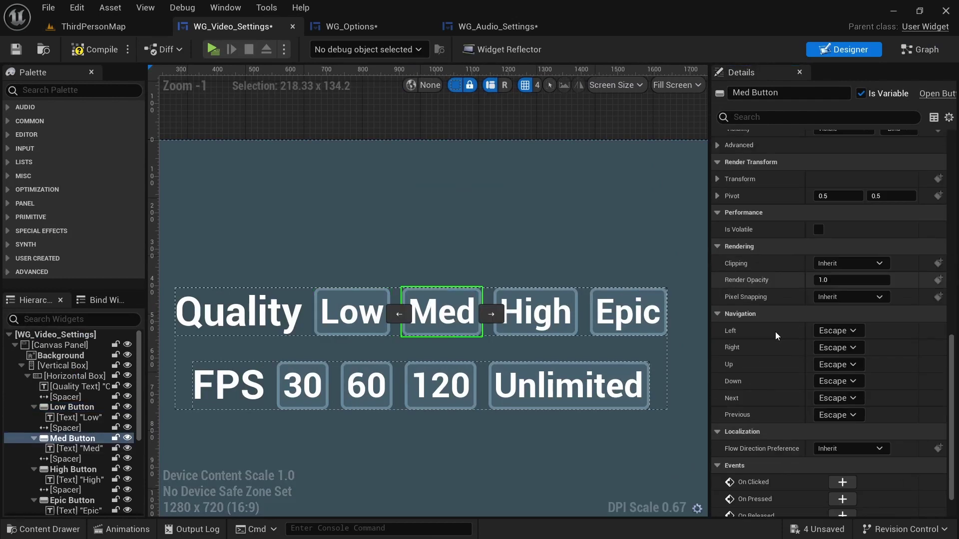
scroll(775, 332, "down", 5)
left_click(843, 441)
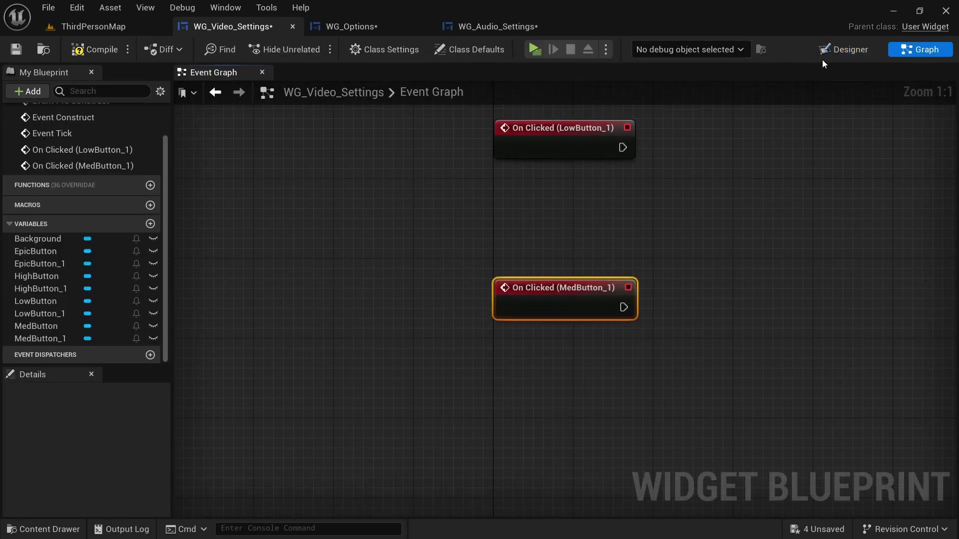
Add On Clicked events for the High and Epic quality buttons.
left_click(844, 49)
scroll(479, 282, "up", 3)
left_click(584, 280)
scroll(790, 331, "down", 5)
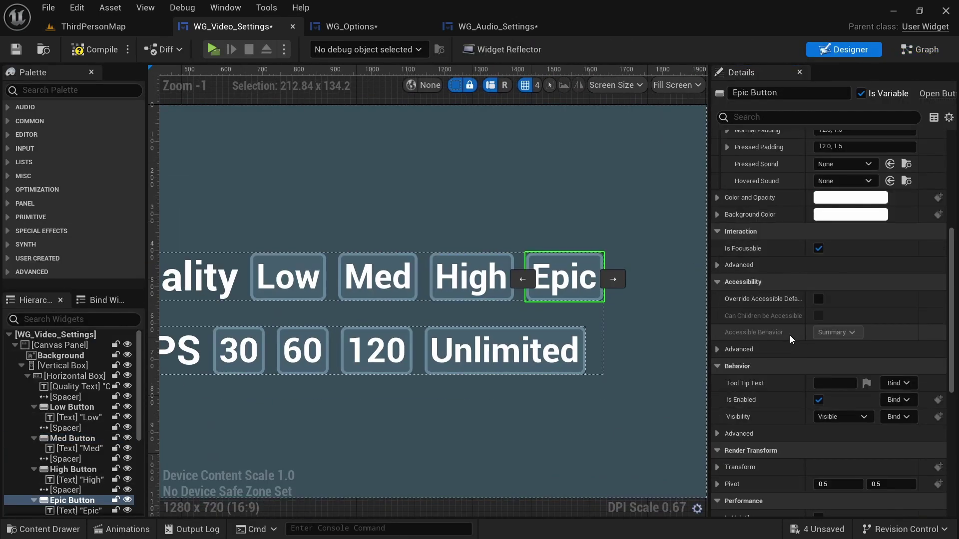
left_click(843, 441)
Delete the disabled Event Pre Construct, Event Construct and Event Tick nodes from the WG_Video_Settings event graph.
scroll(845, 439, "down", 5)
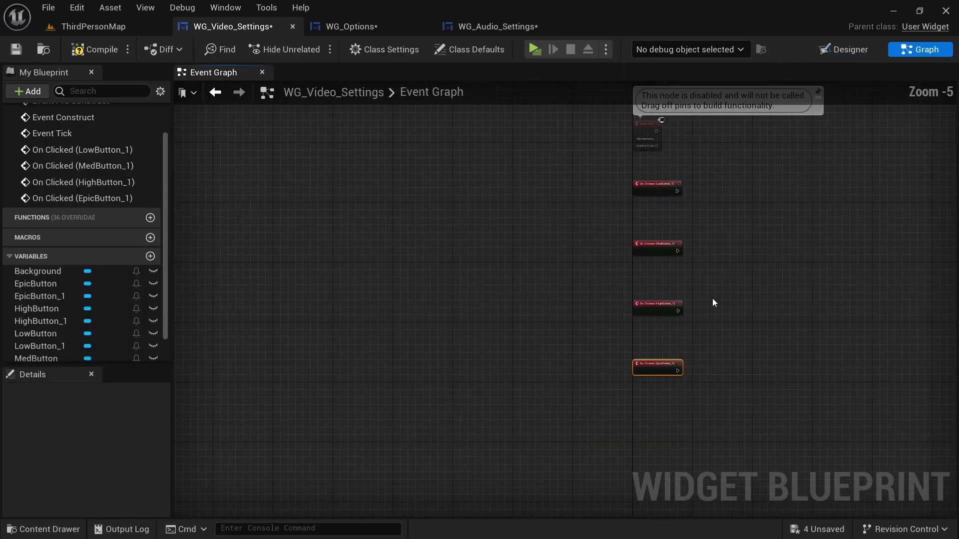
right_click_drag(712, 310, 678, 323)
scroll(465, 265, "up", 2)
left_click_drag(465, 266, 399, 137)
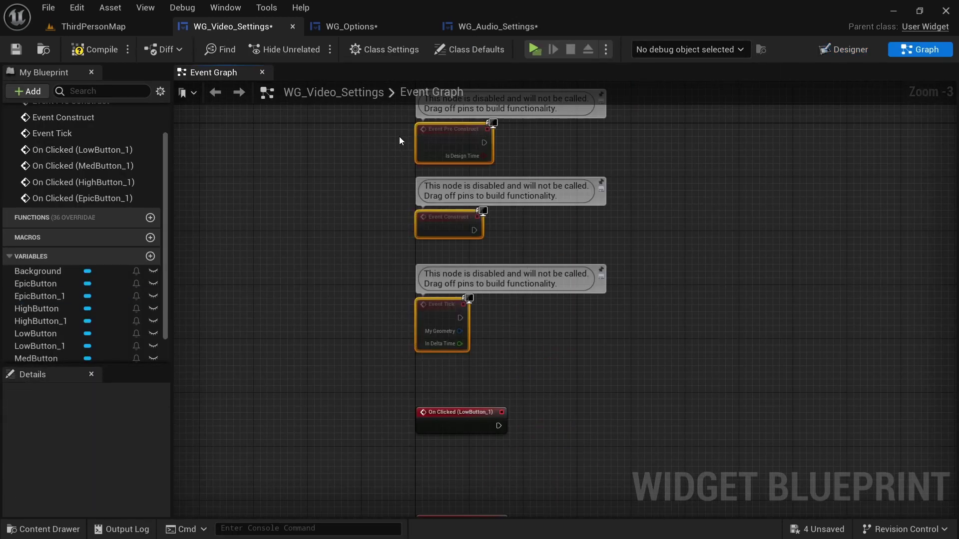
key("Delete")
Connect a Get Game User Settings node to the Low button's On Clicked event.
scroll(457, 242, "down", 3)
scroll(489, 312, "up", 4)
right_click_drag(453, 106, 455, 289)
scroll(445, 265, "up", 2)
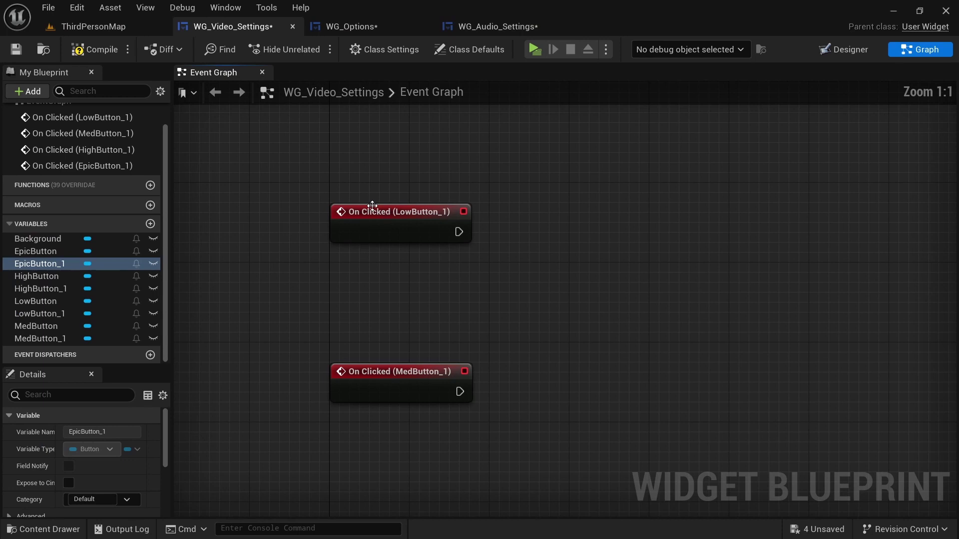
left_click_drag(459, 232, 538, 244)
type("get")
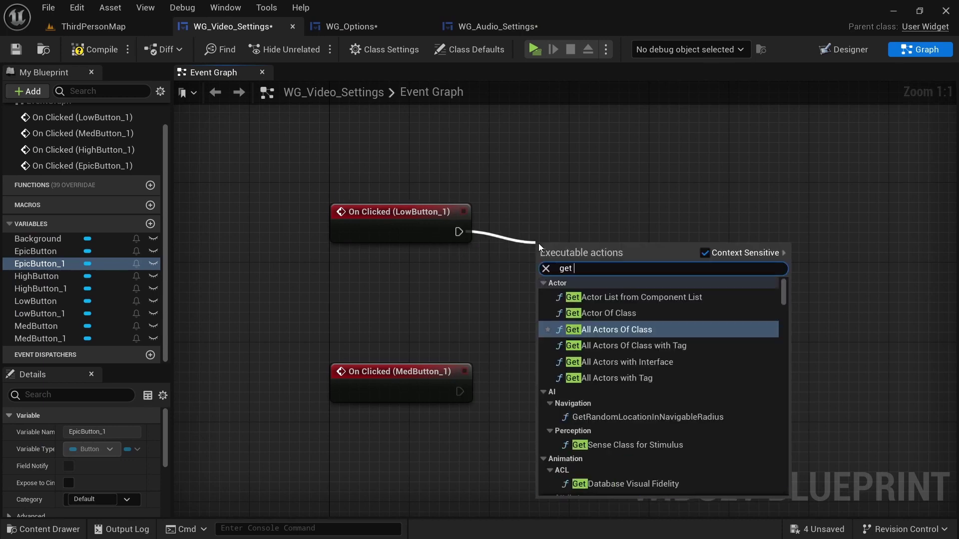
type(" user game")
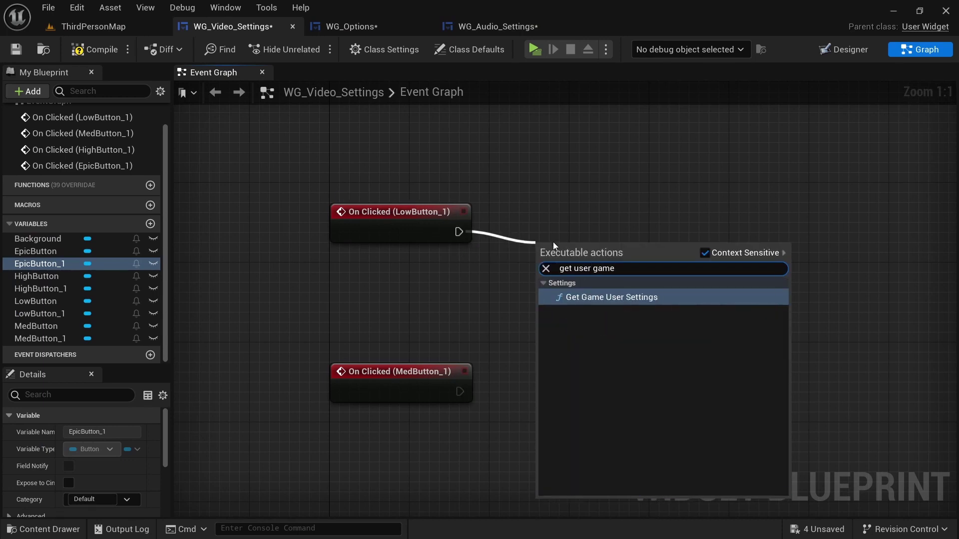
left_click(606, 298)
right_click_drag(676, 220, 649, 223)
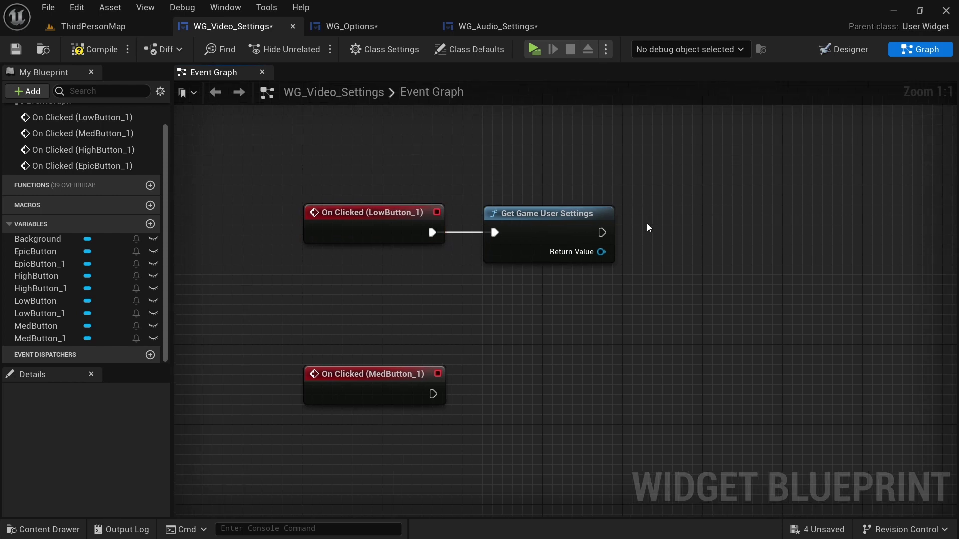
left_click_drag(383, 182, 636, 281)
left_click_drag(268, 160, 663, 300)
left_click_drag(242, 150, 666, 299)
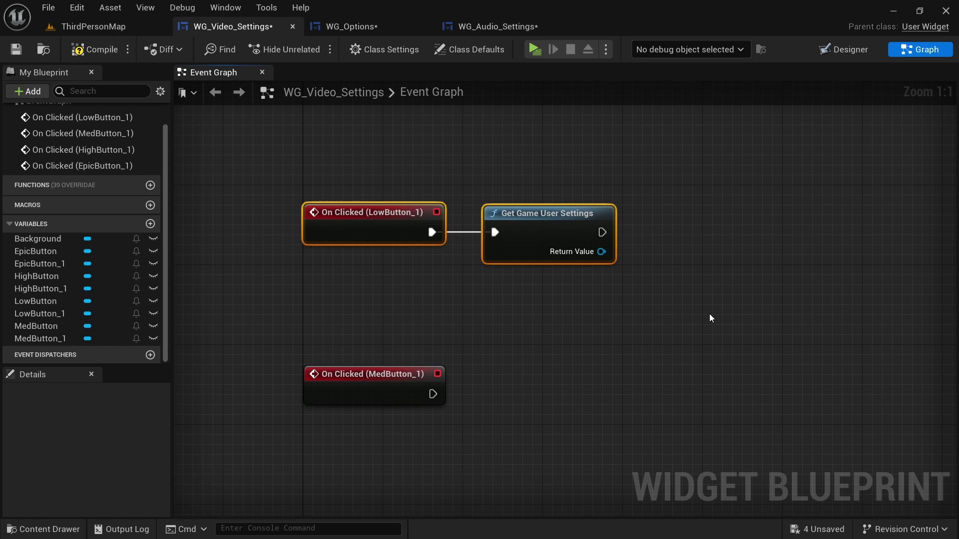
Add a Set Post Processing Quality node fed by the return value of the Low button's Get Game User Settings node.
left_click(88, 51)
left_click_drag(491, 275, 547, 290)
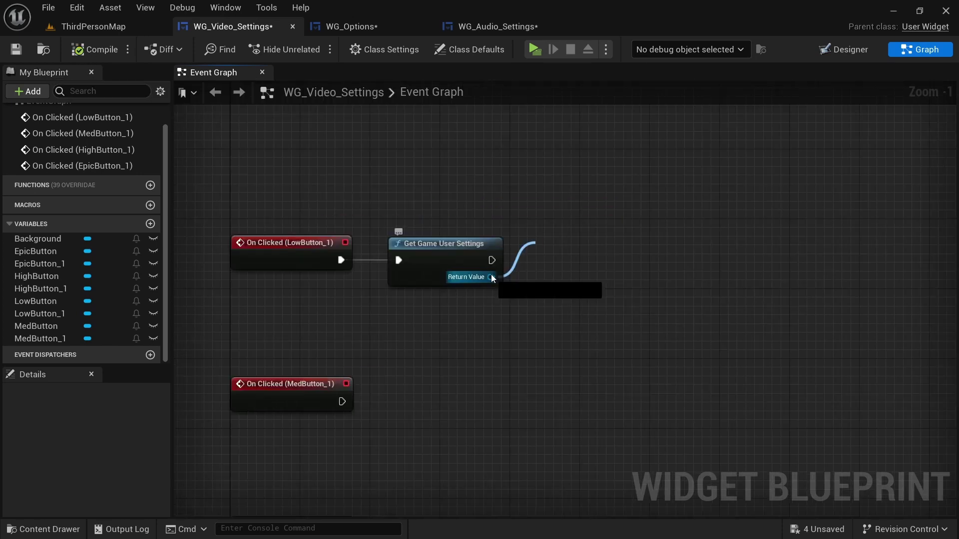
type("set post")
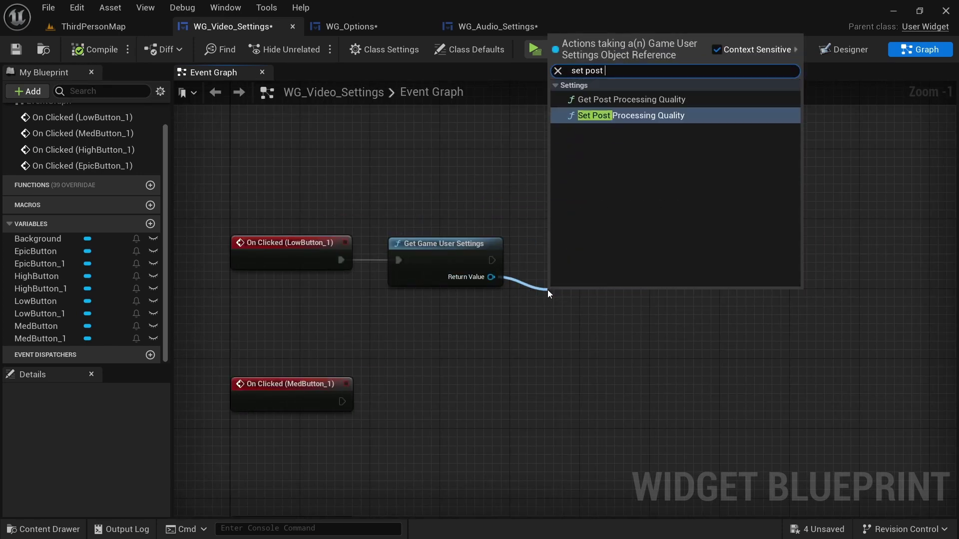
left_click(635, 115)
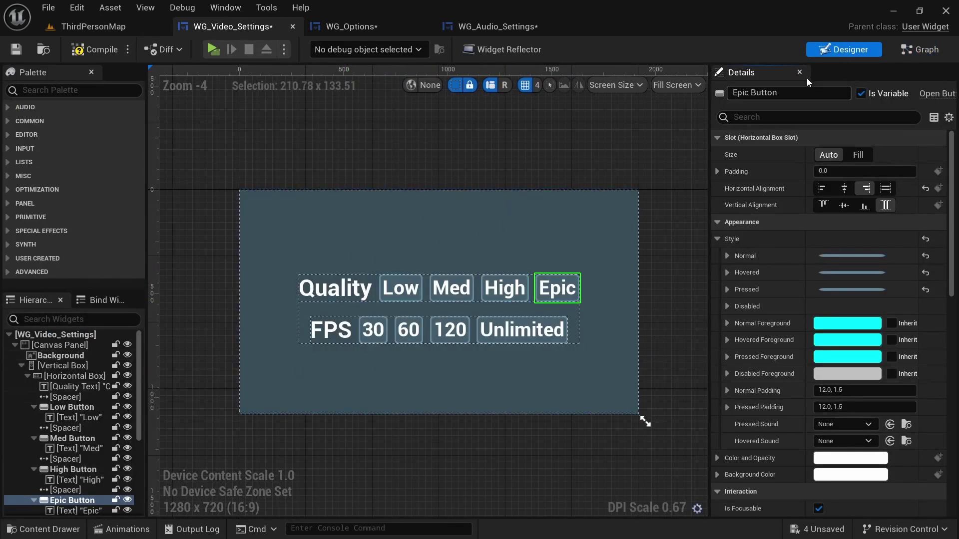
left_click(899, 52)
left_click_drag(266, 166, 641, 437)
left_click(254, 155)
left_click_drag(376, 267, 352, 191)
left_click_drag(276, 168, 456, 204)
right_click_drag(456, 205, 433, 227)
left_click_drag(272, 219, 559, 331)
Add an Apply Settings node after Set Post Processing Quality in the Low button's chain.
scroll(609, 328, "up", 2)
left_click_drag(620, 276, 676, 281)
type("apply")
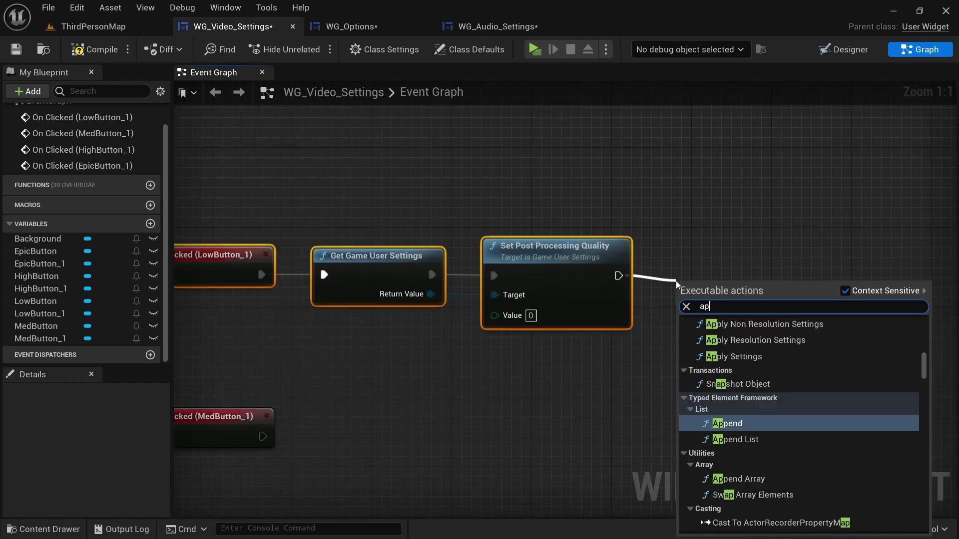
left_click(719, 499)
left_click(701, 368)
left_click_drag(777, 302, 767, 271)
left_click(625, 204)
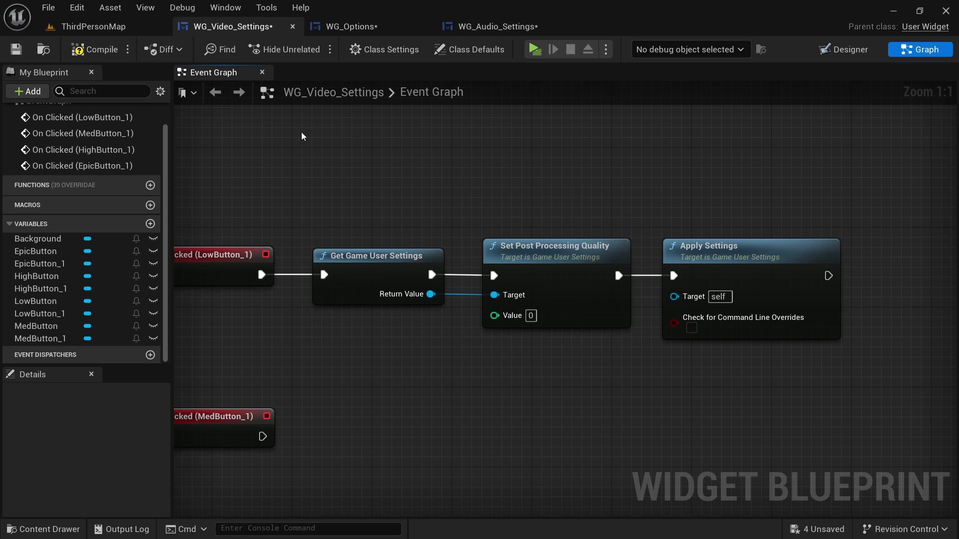
Review the Low button's node chain in the graph and the Quality row with its text in the designer.
scroll(319, 207, "down", 2)
left_click_drag(279, 185, 806, 310)
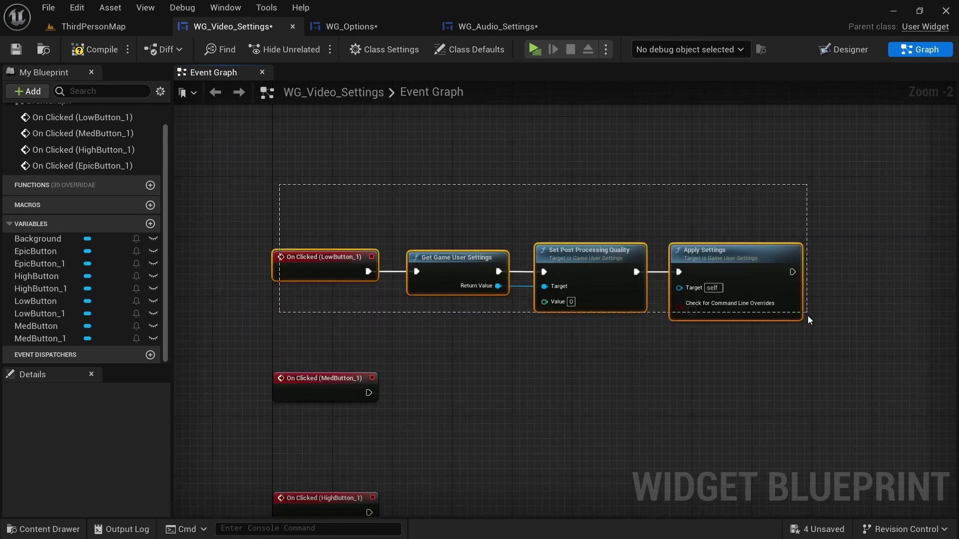
left_click(739, 196)
scroll(704, 208, "down", 3)
left_click(850, 49)
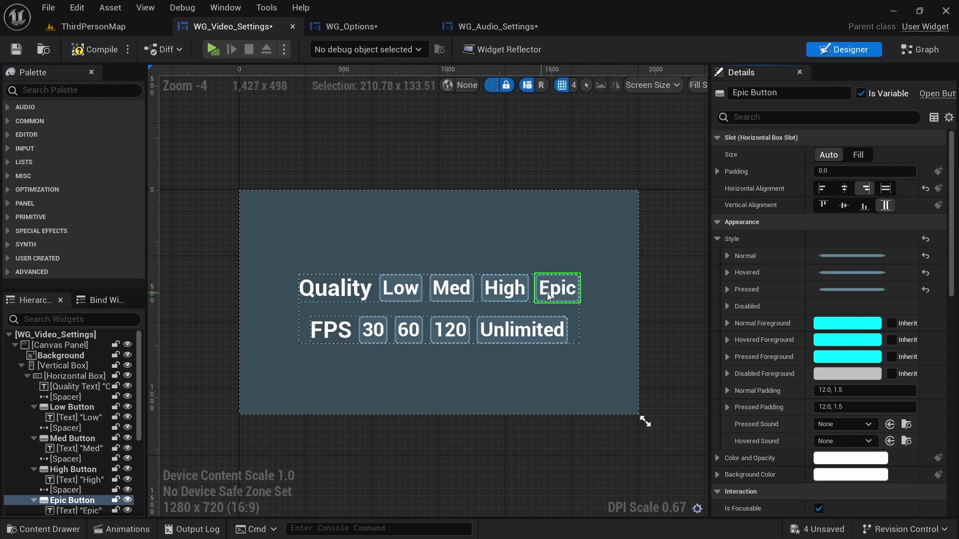
scroll(521, 284, "up", 1)
left_click(541, 127)
left_click(522, 224)
left_click(503, 501)
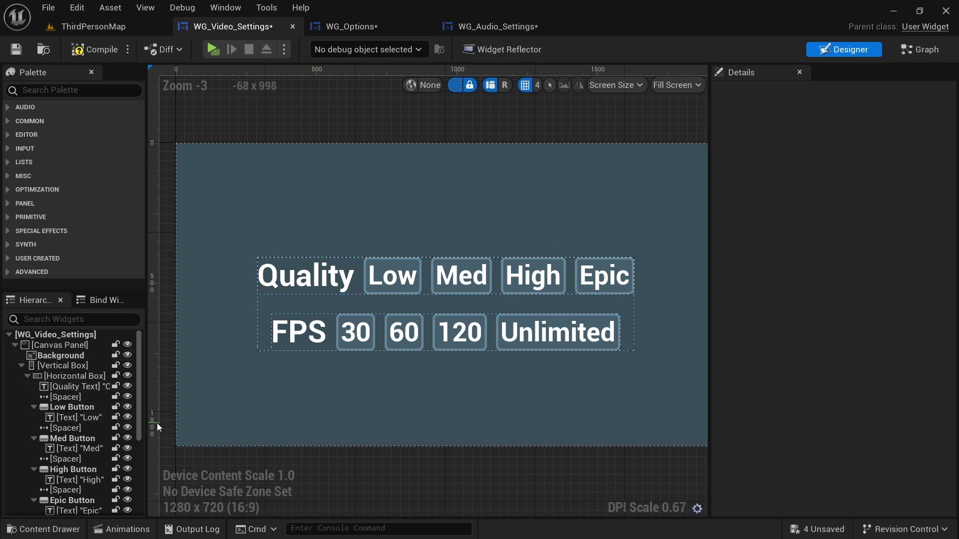
left_click(300, 277)
left_click(829, 239)
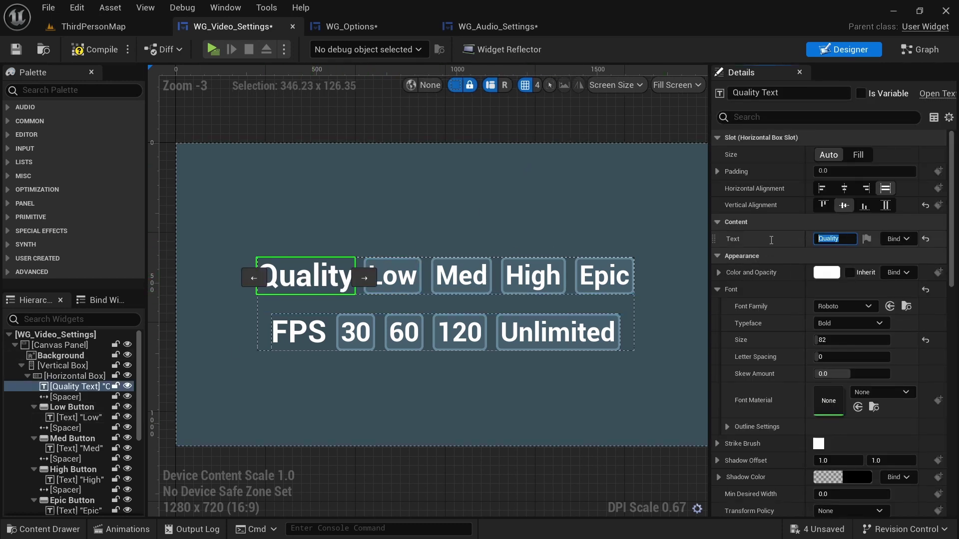
left_click(282, 277)
scroll(75, 411, "down", 2)
Paste a copy of the Quality row's horizontal box into the vertical box and delete that copy.
left_click(75, 410, "shift")
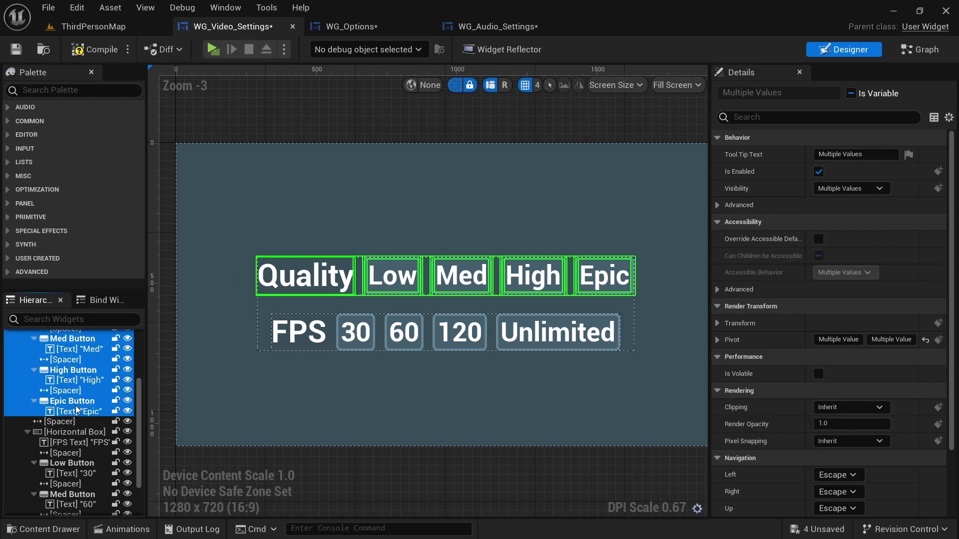
scroll(98, 382, "up", 2)
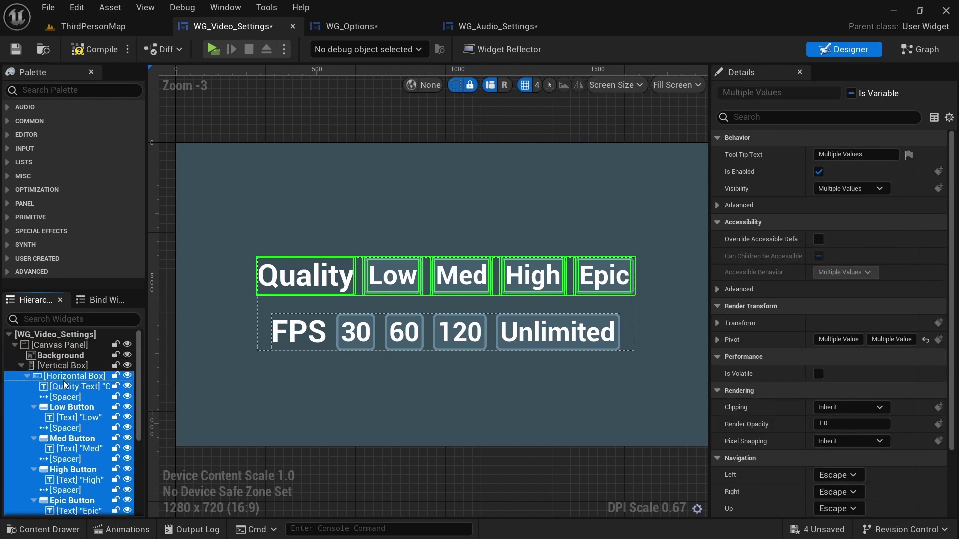
left_click(27, 376)
left_click(50, 367)
key("ctrl+v")
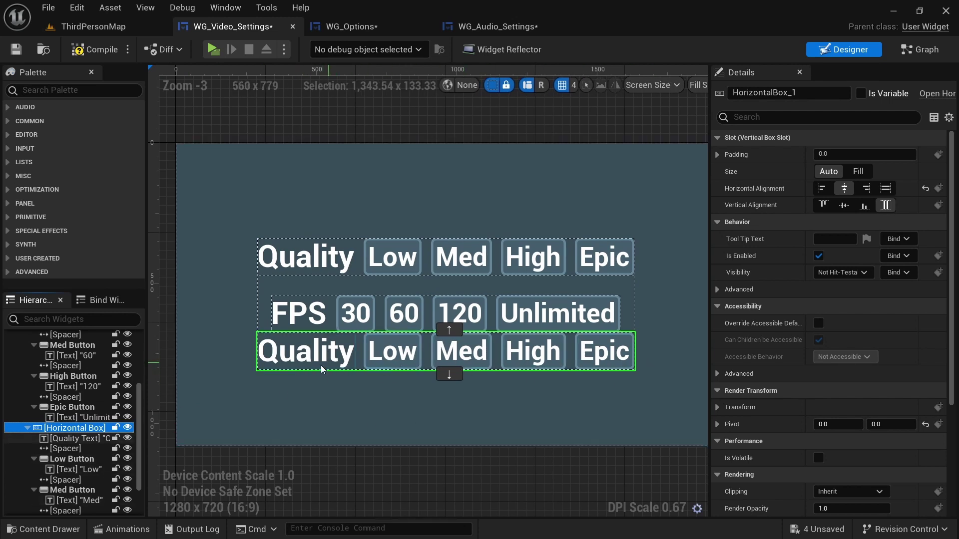
key("Delete")
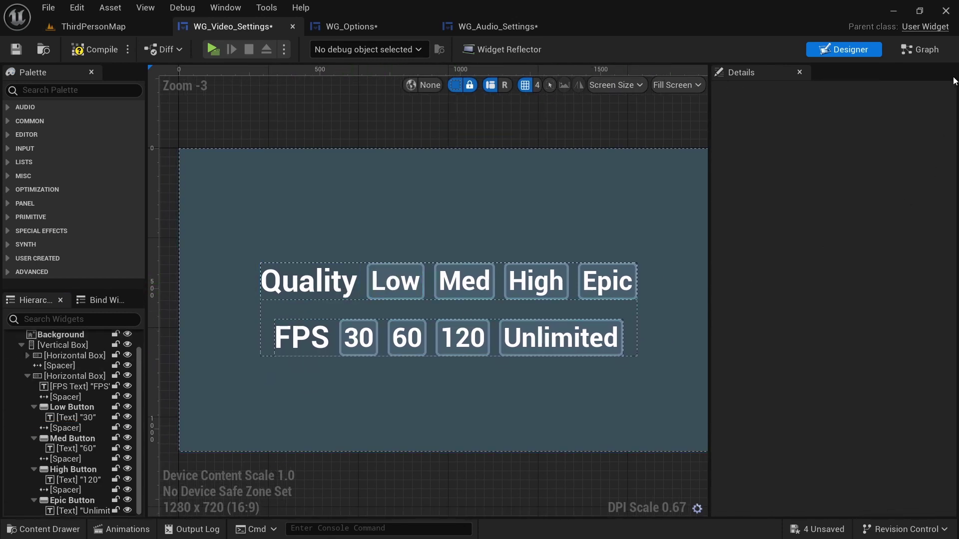
Delete the Apply Settings node from the Low button's chain in the event graph.
left_click(920, 49)
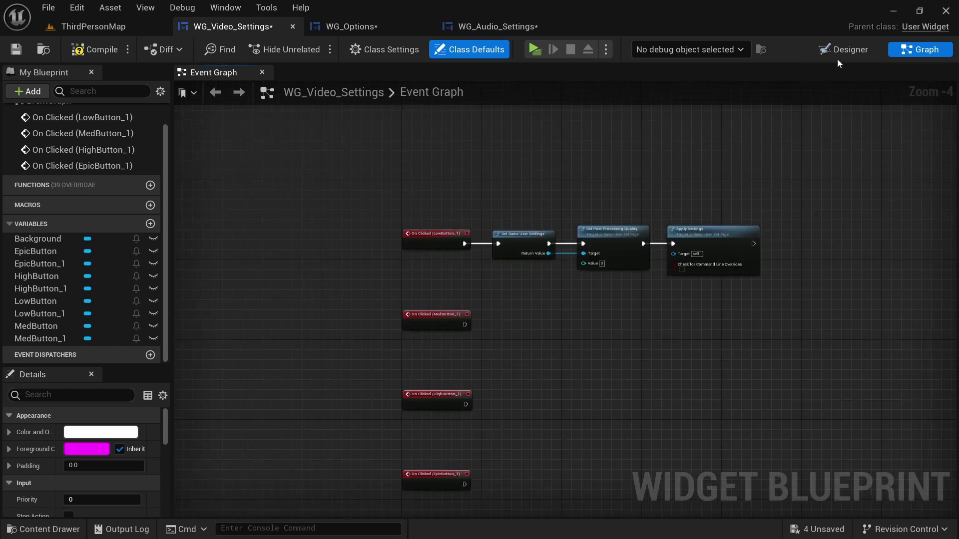
left_click(843, 49)
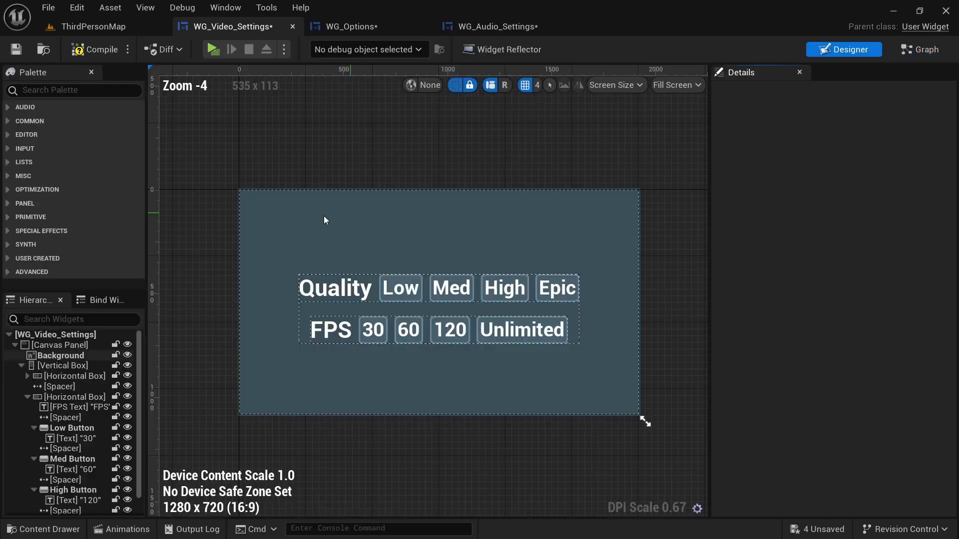
left_click(920, 50)
scroll(561, 328, "up", 2)
left_click(592, 235)
key("Delete")
scroll(547, 266, "up", 2)
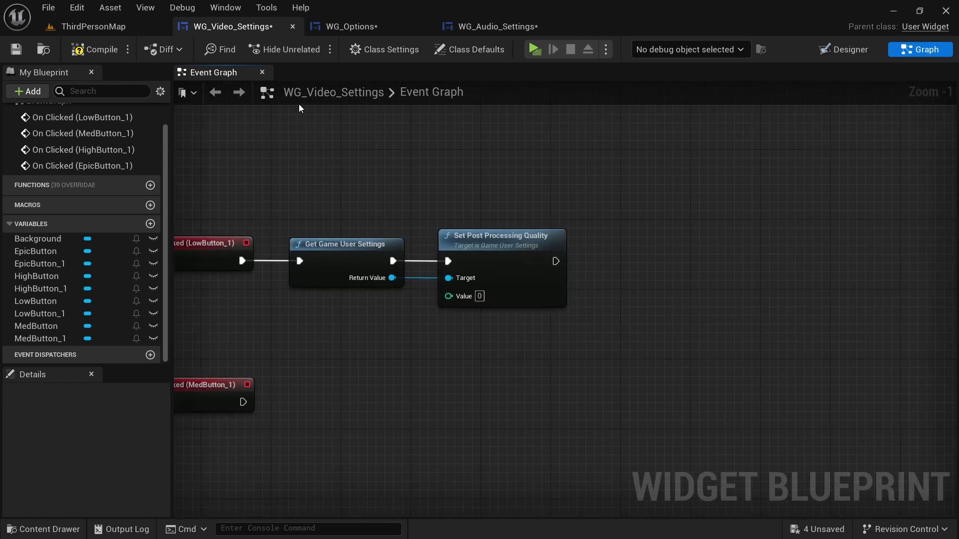
Extend the Low button's chain with Set Anti Aliasing Quality and Set Texture Quality nodes targeting the game user settings.
left_click_drag(391, 278, 618, 328)
type("set anti")
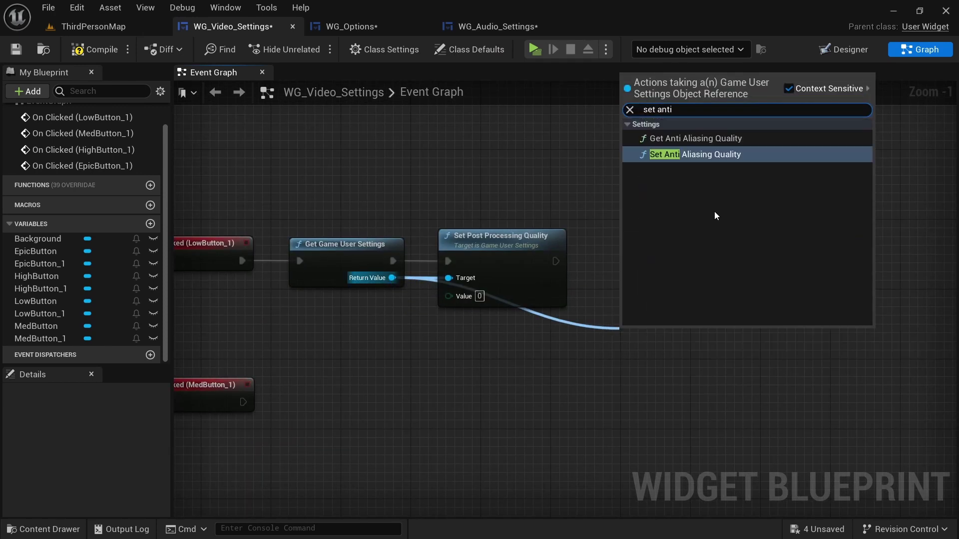
left_click(732, 157)
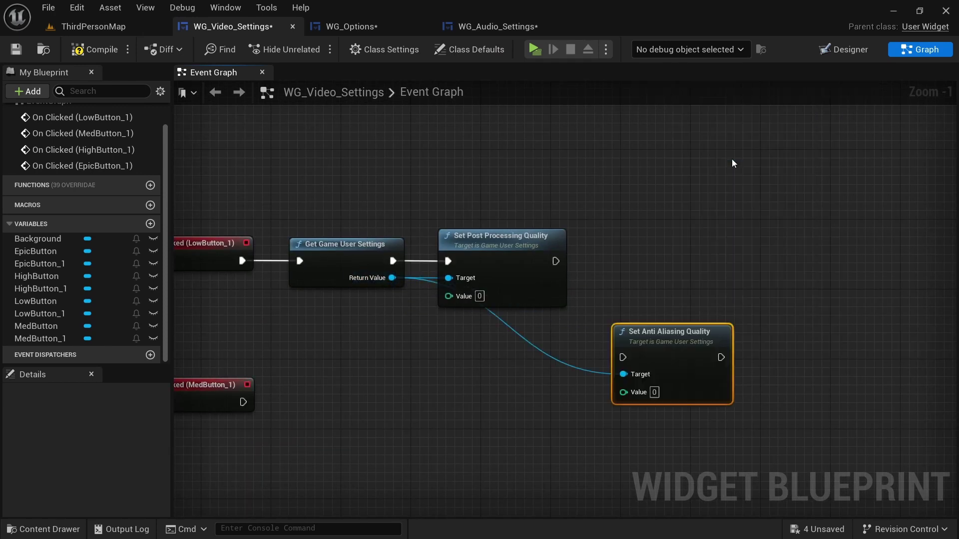
left_click_drag(233, 260, 579, 296)
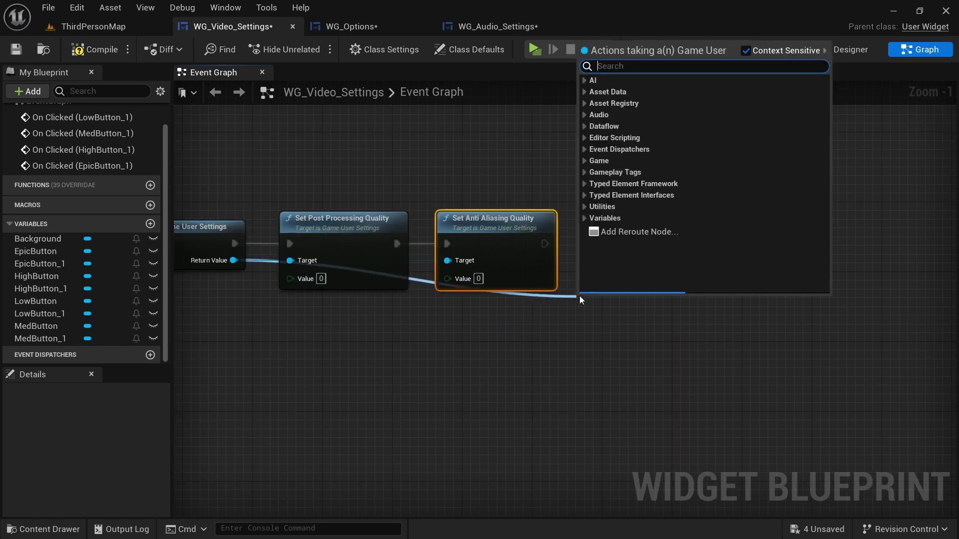
type("texture")
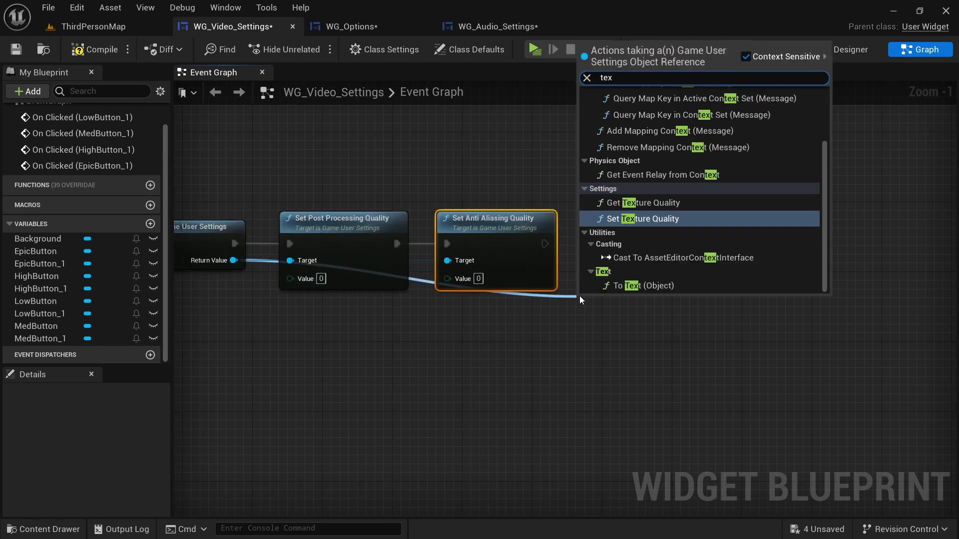
left_click(712, 126)
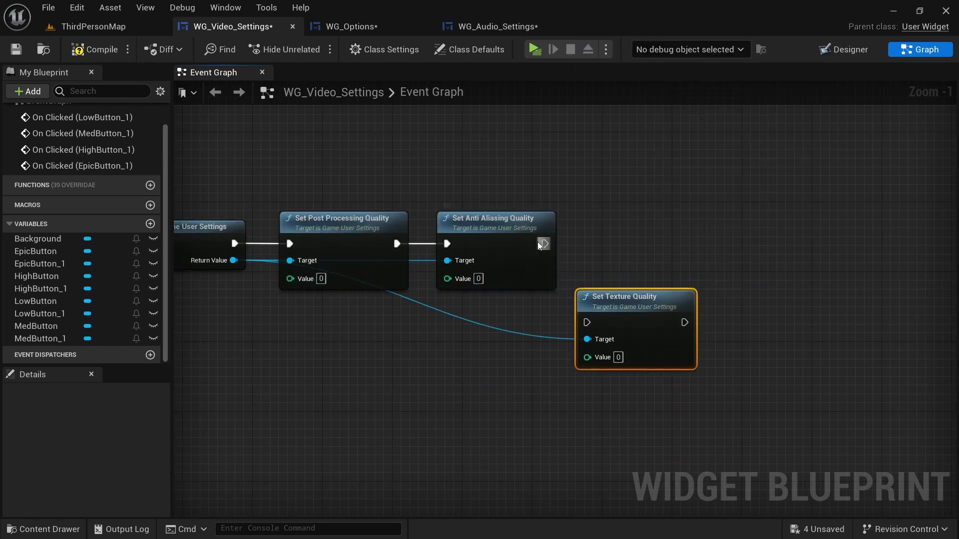
Add a Set Shadow Quality node targeting the game user settings and end the Low button's chain with Apply Settings.
left_click_drag(233, 260, 506, 314)
type("shad")
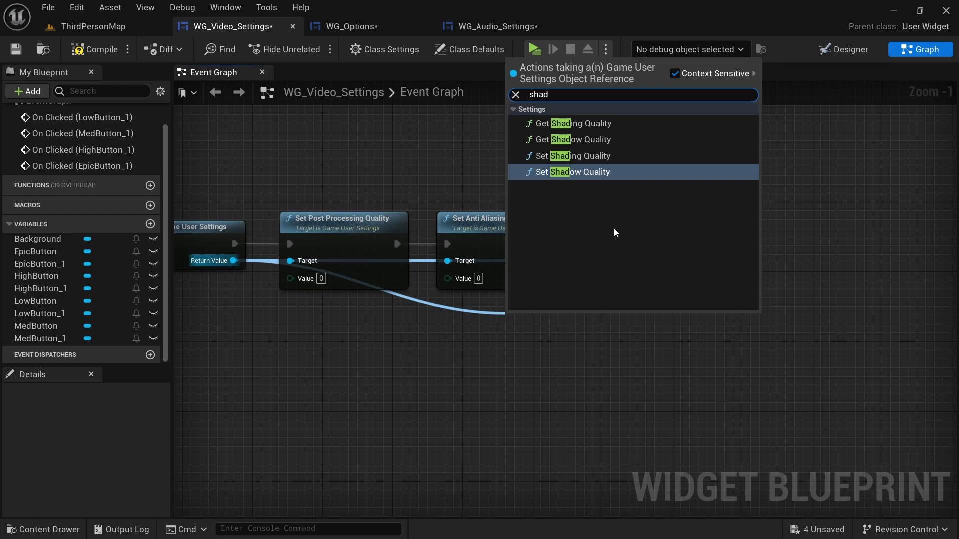
left_click(587, 172)
left_click_drag(650, 256, 701, 256)
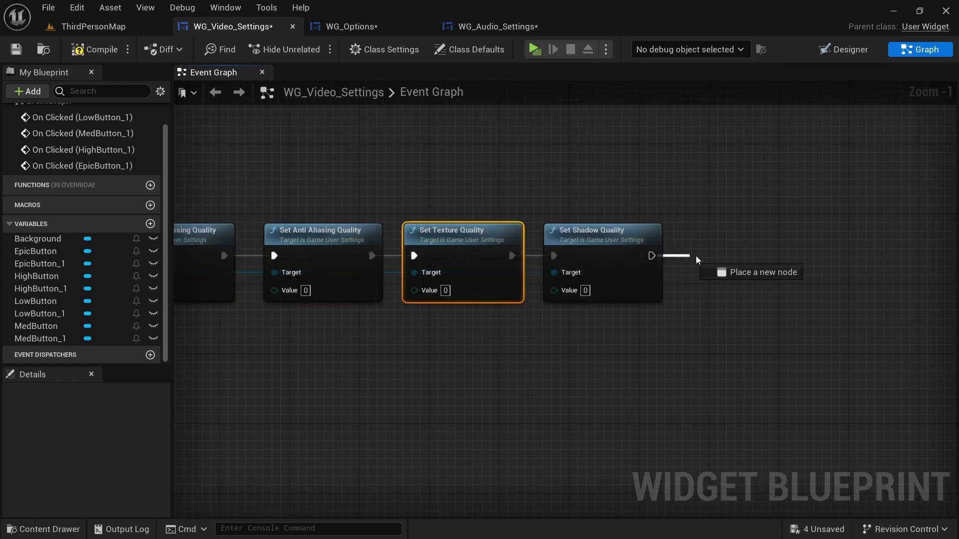
type("apply")
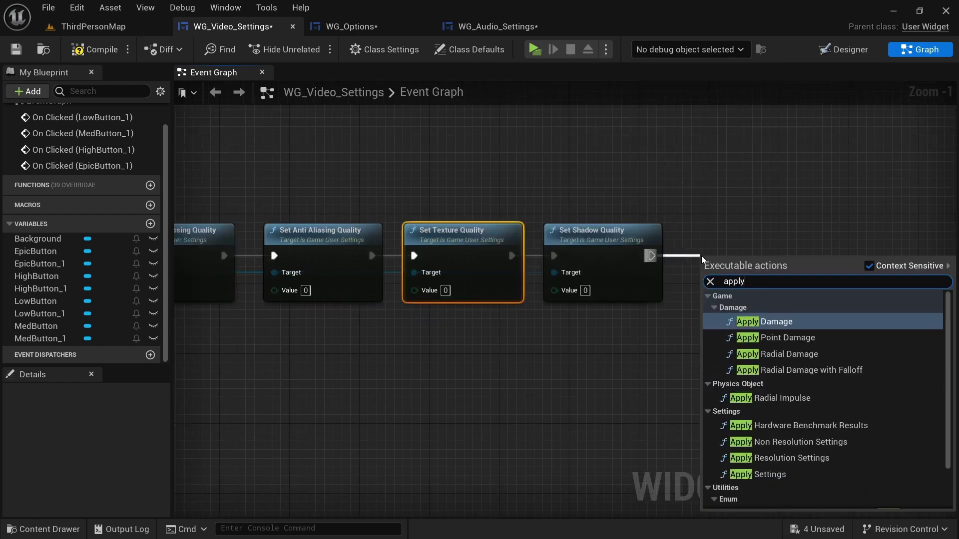
left_click(785, 474)
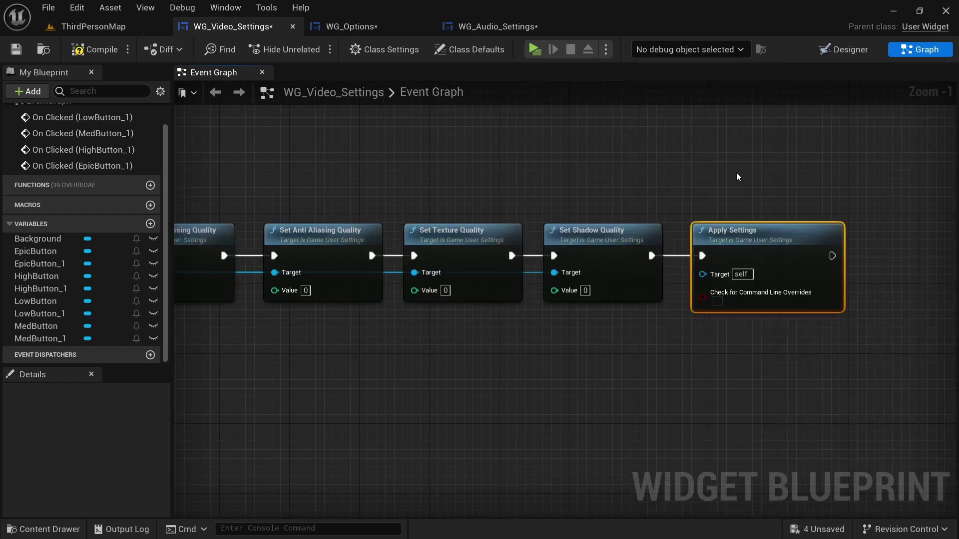
scroll(736, 307, "down", 3)
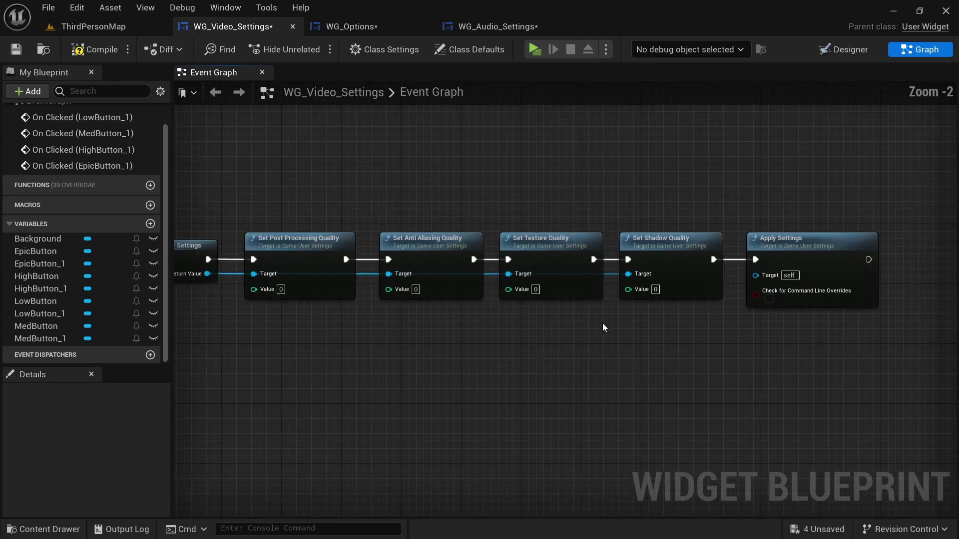
left_click_drag(214, 183, 719, 327)
left_click(552, 340)
Add a custom event named Save User Settings in an empty area of the event graph.
scroll(549, 341, "down", 4)
right_click_drag(195, 290, 424, 294)
scroll(409, 278, "up", 5)
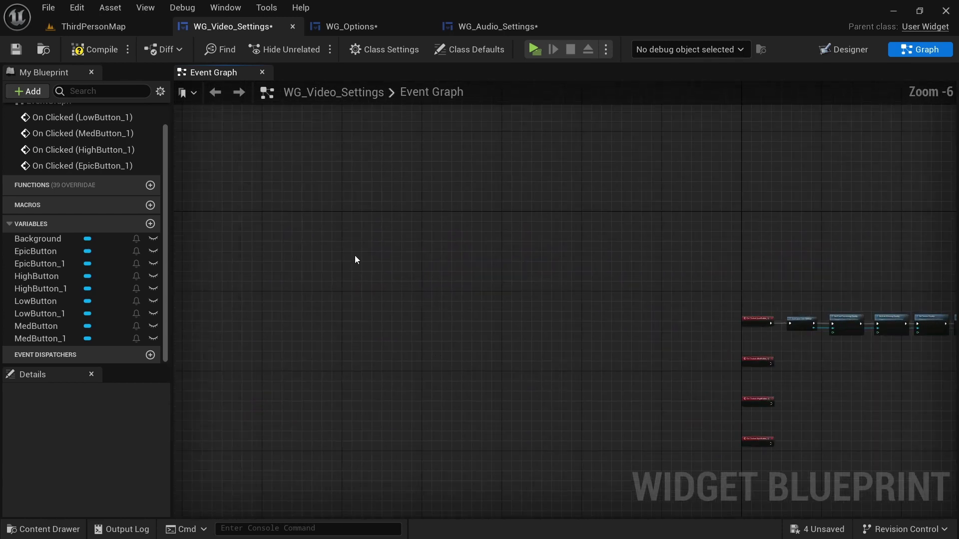
right_click(366, 267)
type("cus")
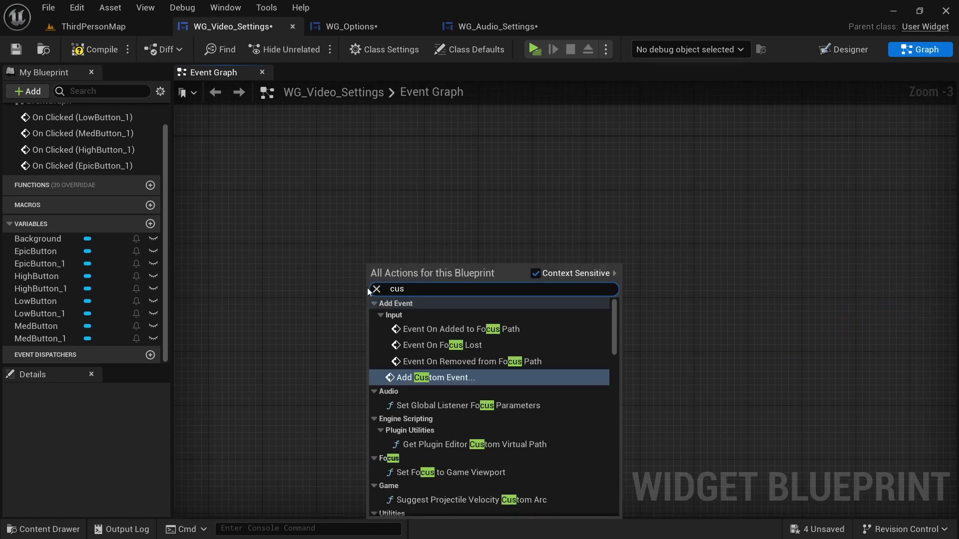
key("Return")
type("Save")
right_click_drag(391, 278, 285, 272)
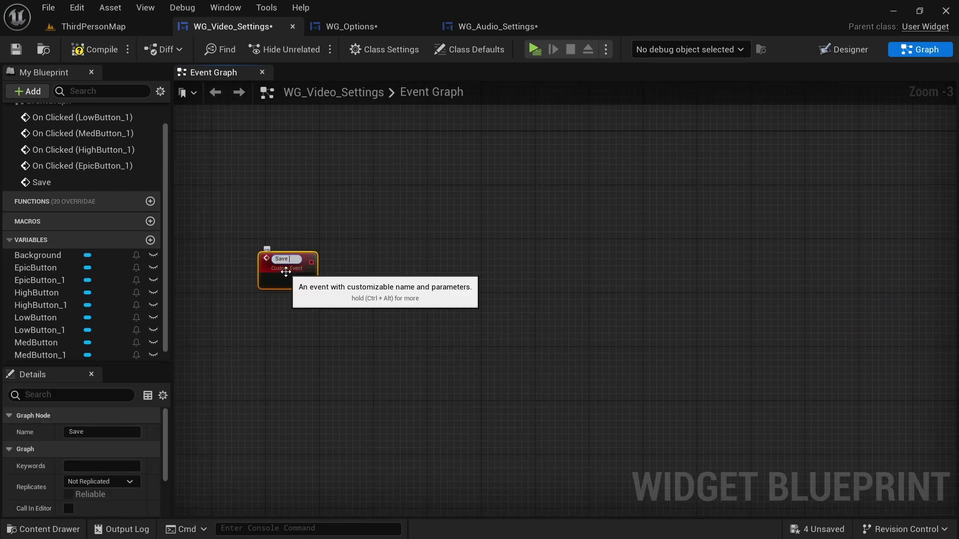
type("User See")
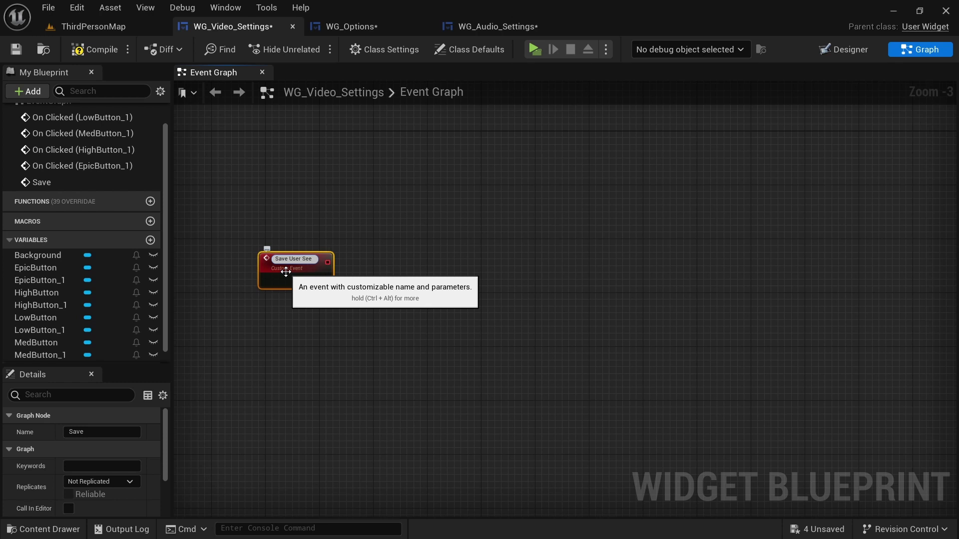
key("BackSpace")
type("ttings")
key("Return")
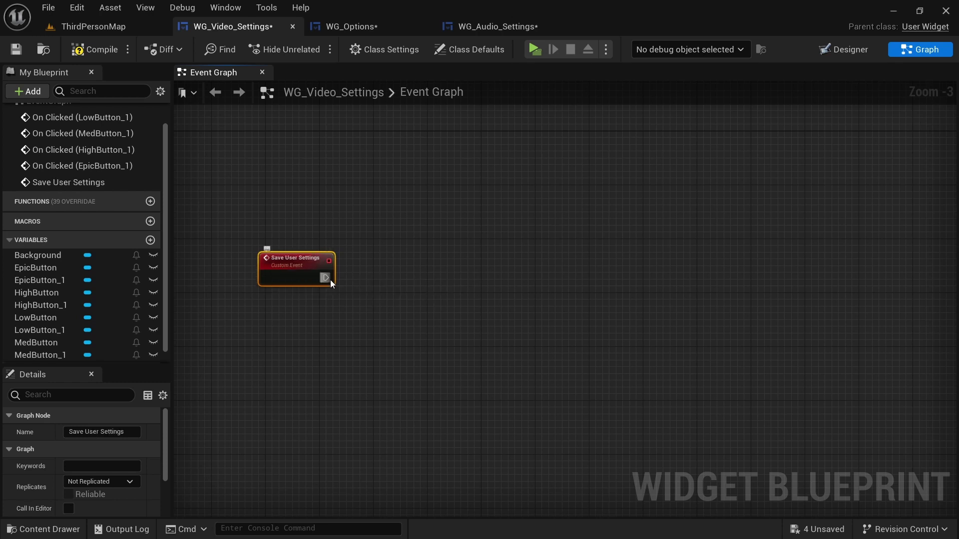
Connect Get Game User Settings to the Save User Settings event and call Save Settings on its return value.
left_click_drag(329, 279, 391, 282)
type("get")
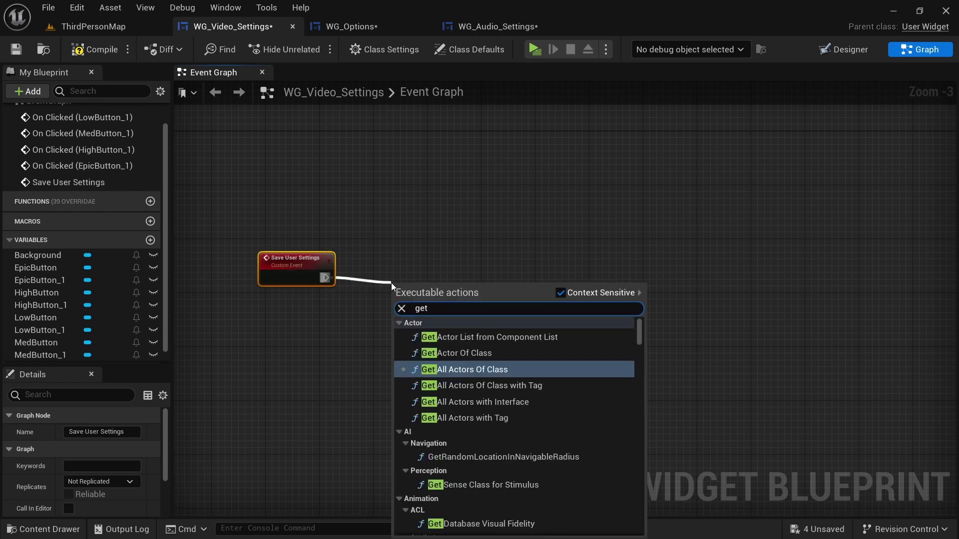
type(" user")
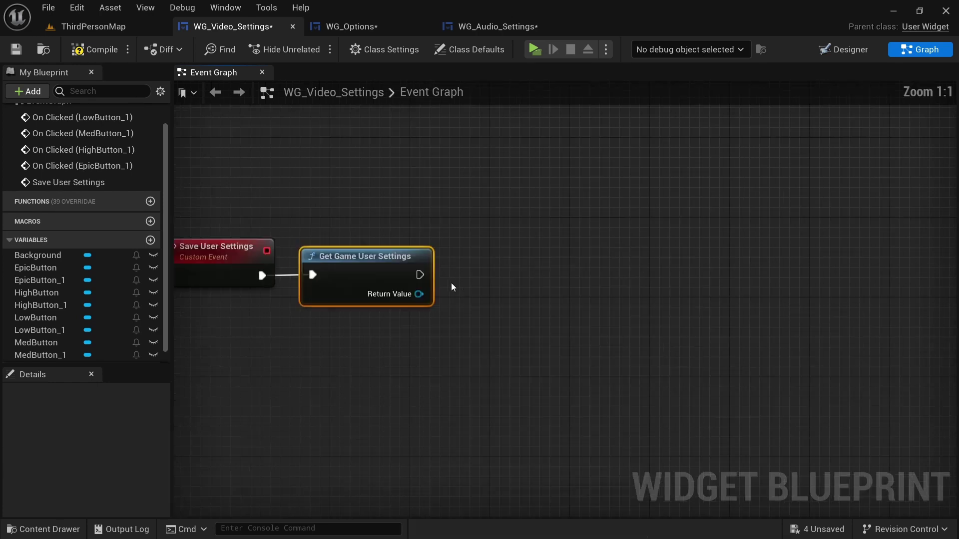
left_click_drag(419, 294, 469, 293)
type("save")
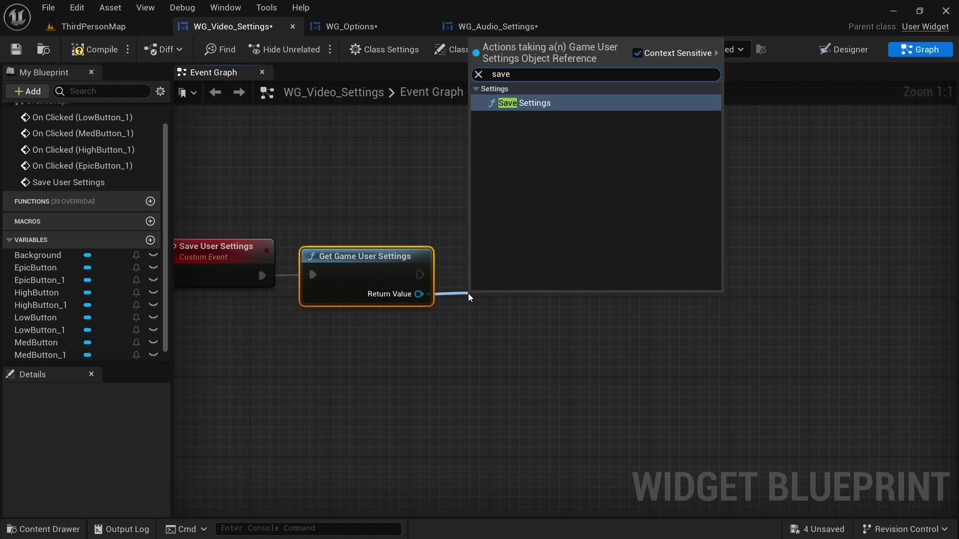
left_click(524, 102)
scroll(779, 220, "down", 2)
left_click_drag(268, 180, 728, 405)
left_click_drag(716, 351, 712, 343)
Add an Event Destruct node beside Save User Settings and connect it to the same Get Game User Settings node.
right_click(350, 232)
type("event")
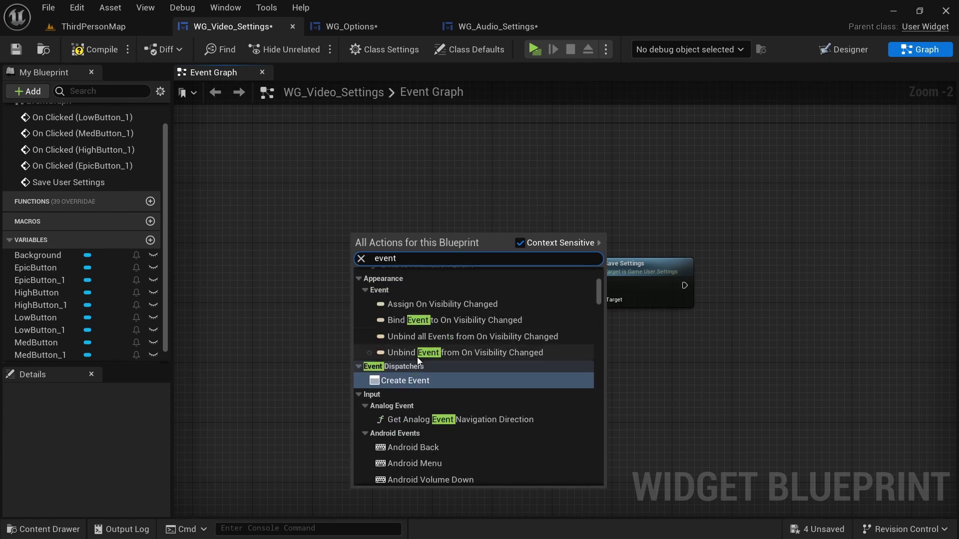
left_click(412, 270)
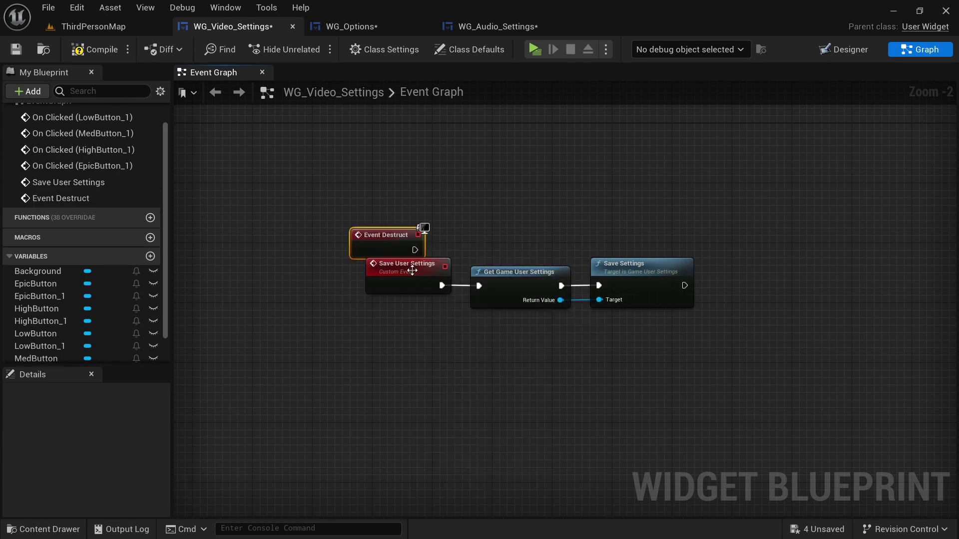
left_click_drag(382, 233, 412, 218)
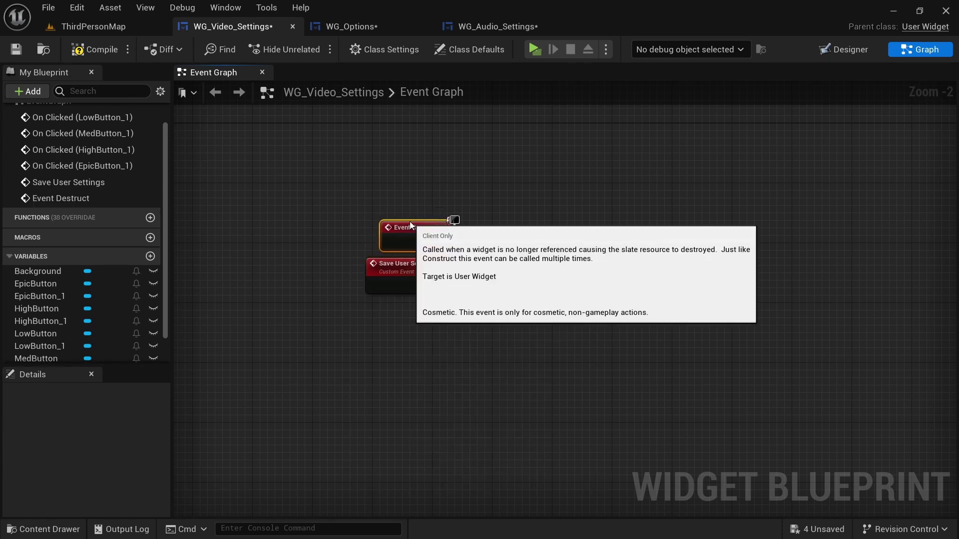
left_click(491, 213)
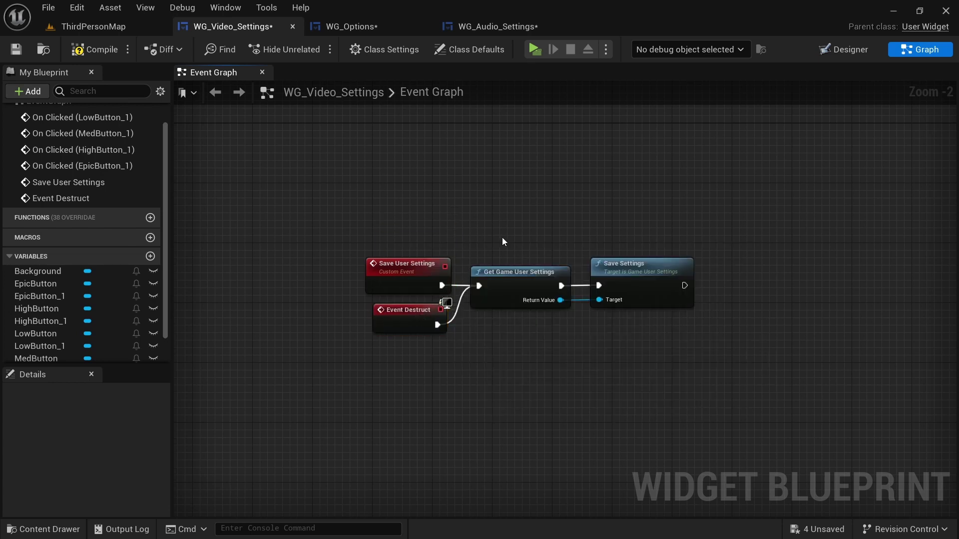
Call Save User Settings after Apply Settings at the end of the Low button's chain and straighten their connection.
scroll(545, 281, "down", 7)
scroll(726, 302, "up", 3)
scroll(725, 302, "up", 4)
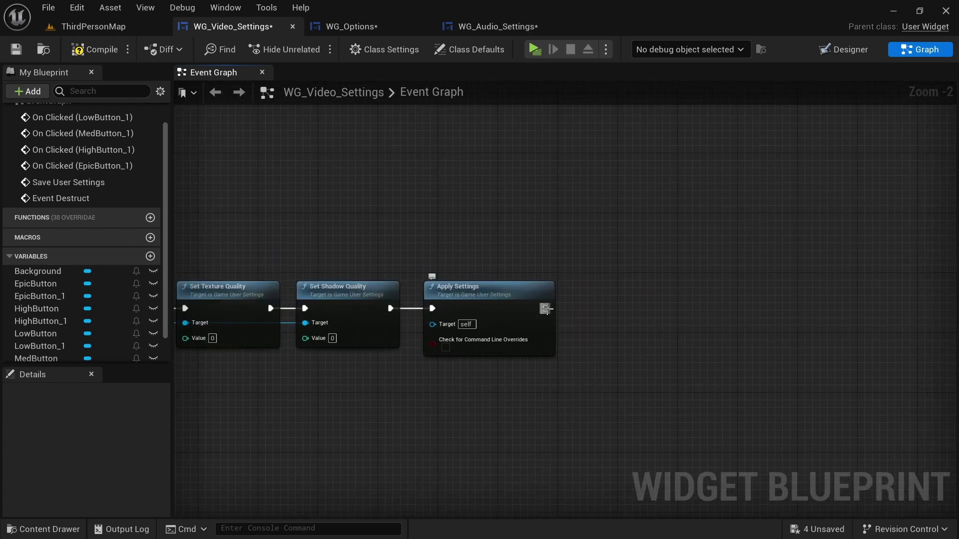
left_click_drag(545, 309, 634, 309)
type("save user")
left_click(710, 107)
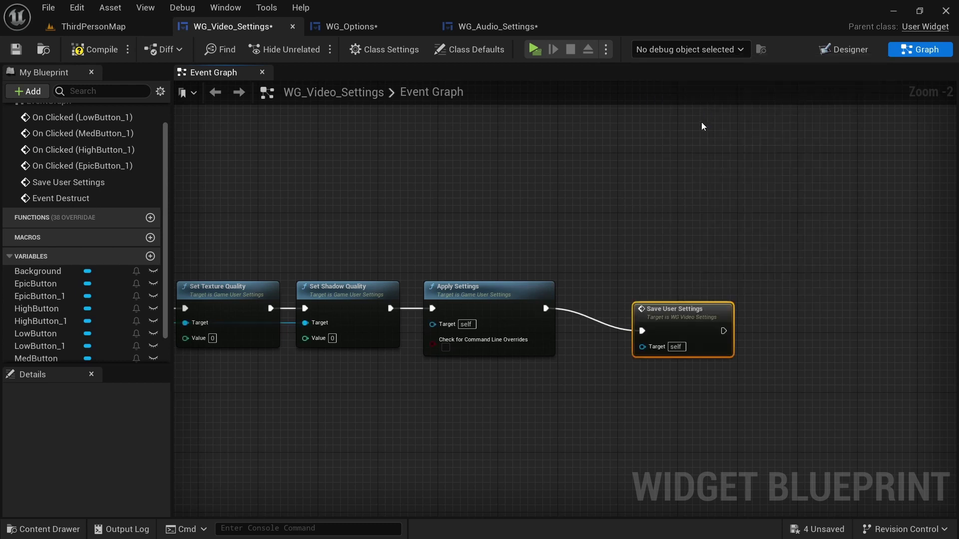
left_click_drag(671, 324, 612, 302)
double_click(612, 299)
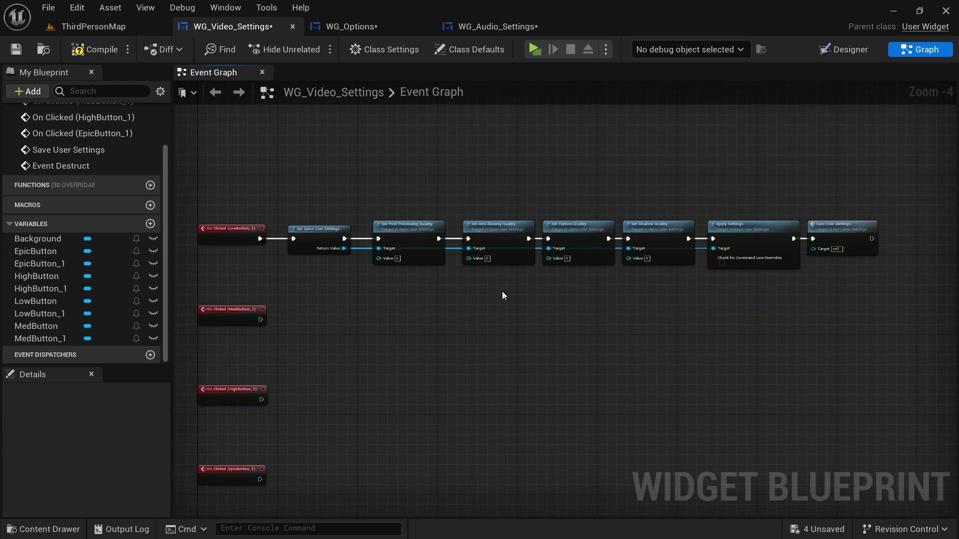
Collapse the Low button's chain from Get Game User Settings to Save User Settings into a function named Apply Settings.
right_click_drag(501, 291, 483, 281)
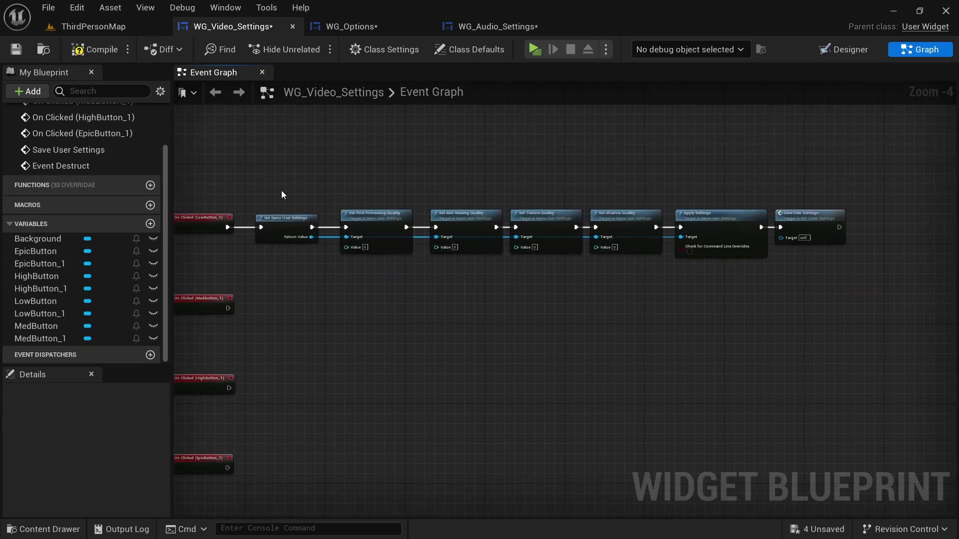
left_click_drag(291, 187, 868, 312)
right_click(624, 217)
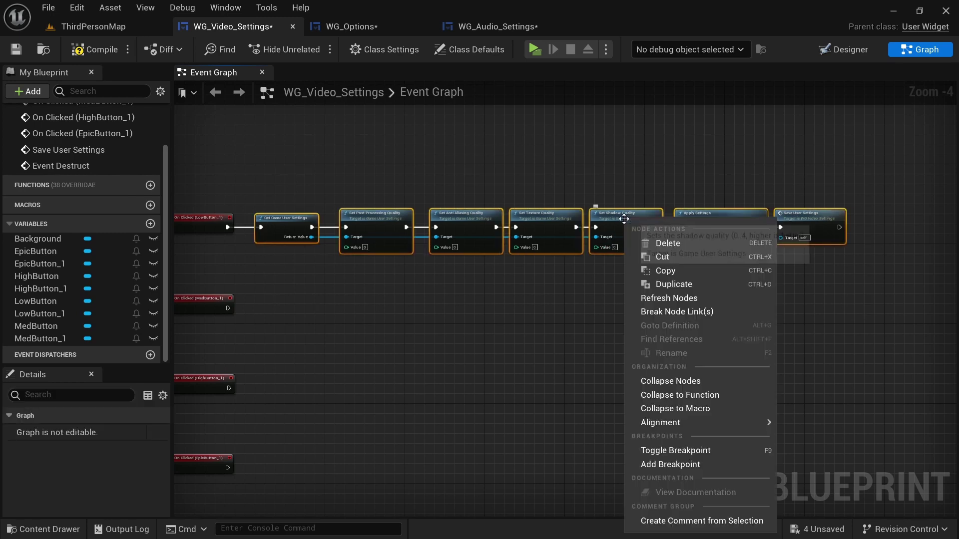
left_click(681, 396)
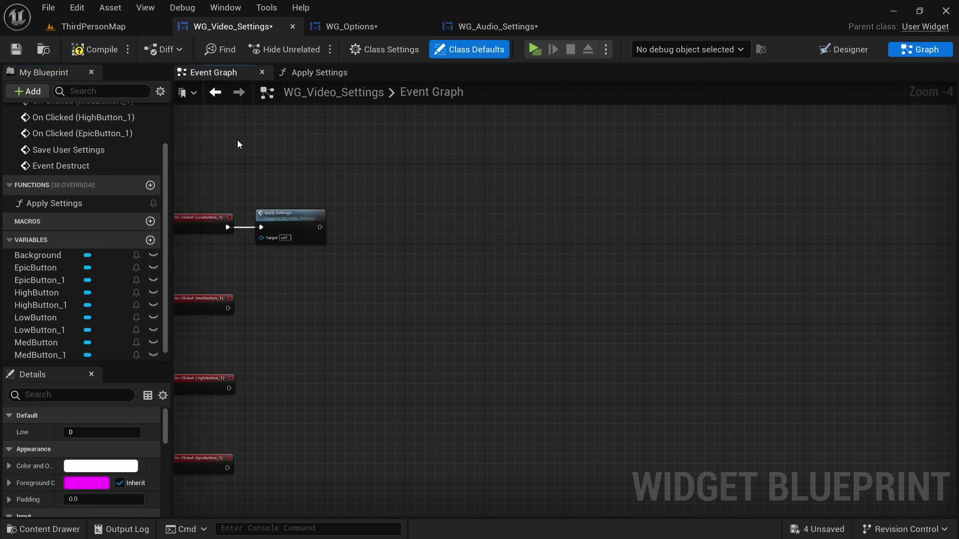
Inside the Apply Settings function, add a Value input that feeds the quality nodes, and compile the blueprint.
scroll(267, 190, "up", 4)
double_click(319, 250)
right_click_drag(377, 258, 513, 239)
scroll(514, 239, "up", 3)
scroll(514, 244, "up", 1)
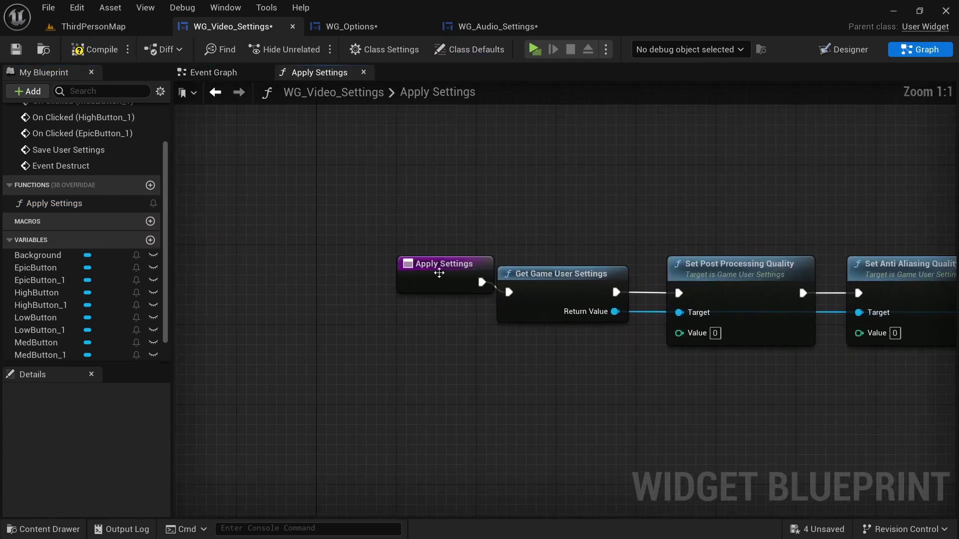
left_click(449, 263)
left_click_drag(623, 301, 334, 260)
right_click_drag(345, 272, 300, 252)
left_click_drag(757, 277, 854, 281)
right_click_drag(499, 309, 772, 308)
left_click(90, 54)
right_click_drag(417, 300, 328, 283)
scroll(327, 283, "down", 1)
Copy the Apply Settings call to the MedButton_1 click event in the event graph, connect it and set its Value to 1.
left_click(214, 73)
left_click_drag(313, 173, 545, 304)
left_click(555, 248)
key("ctrl+c")
key("ctrl+v")
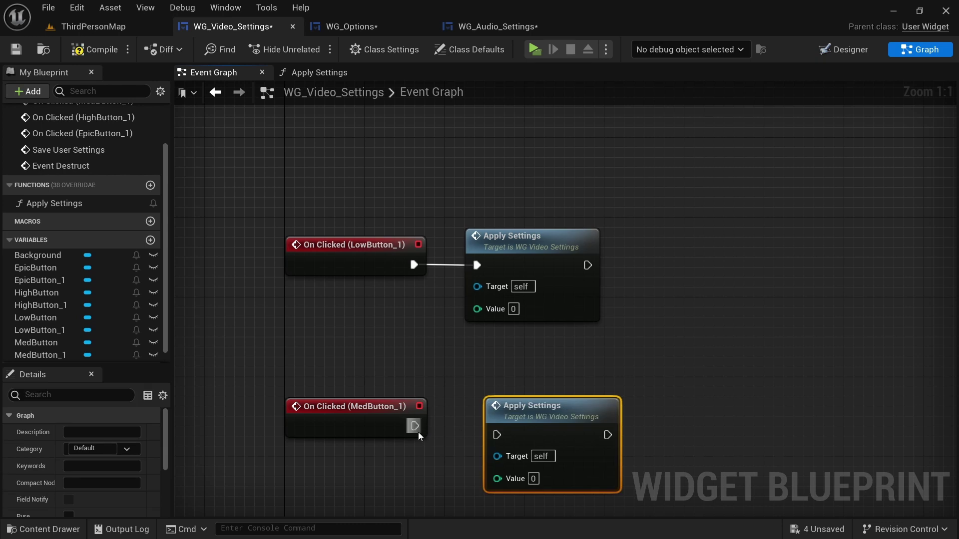
left_click_drag(498, 430, 497, 433)
left_click(369, 200)
right_click_drag(369, 200, 364, 175)
left_click_drag(589, 283, 598, 317)
left_click(599, 317)
right_click_drag(598, 316, 582, 233)
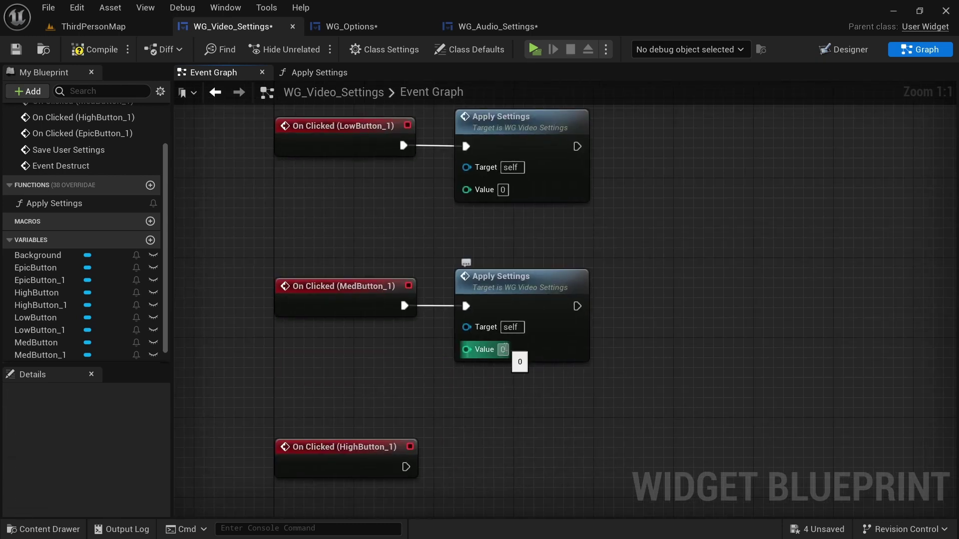
type("1")
key("Return")
Connect Apply Settings calls to the HighButton_1 and EpicButton_1 click events, with Value 2 for High and 4 for Epic.
left_click(580, 353)
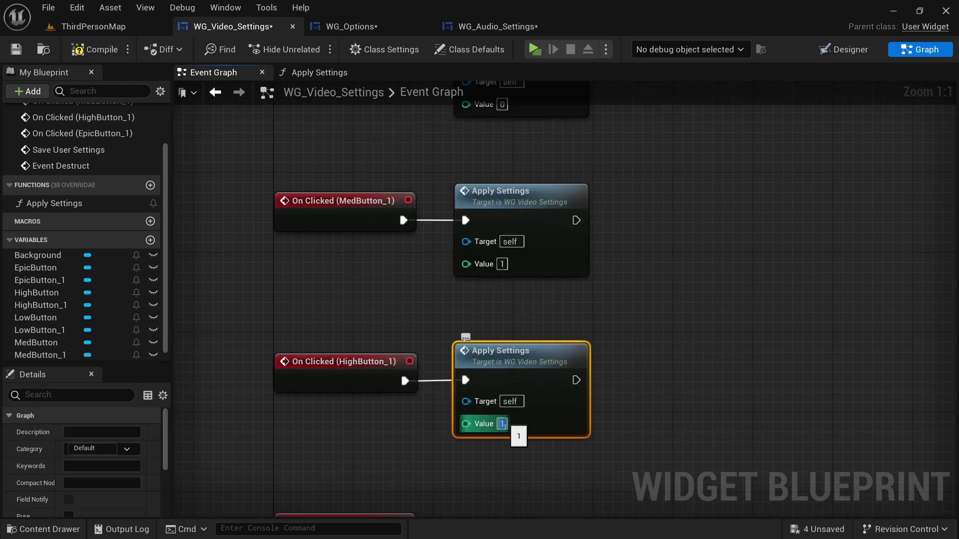
type("2")
key("Return")
right_click_drag(414, 438, 414, 344)
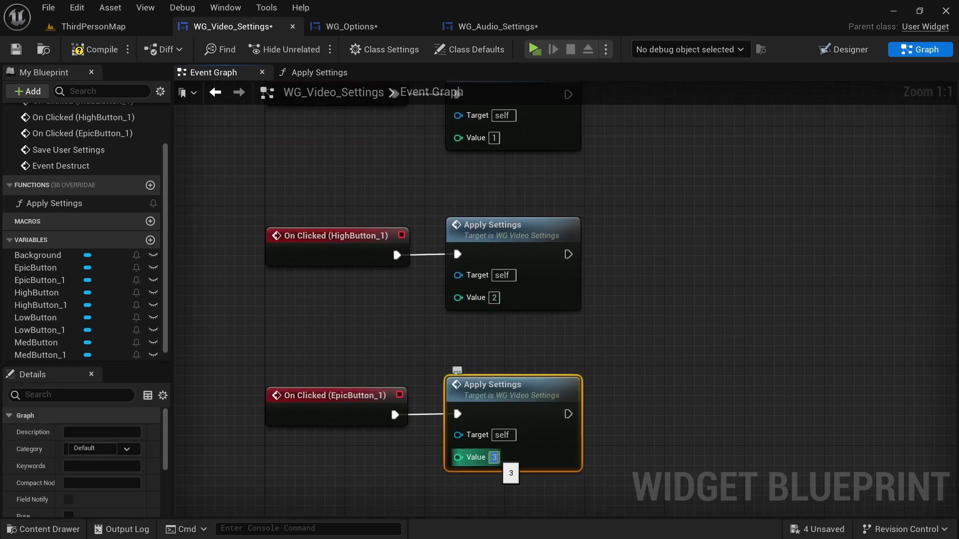
type("4")
left_click(490, 356)
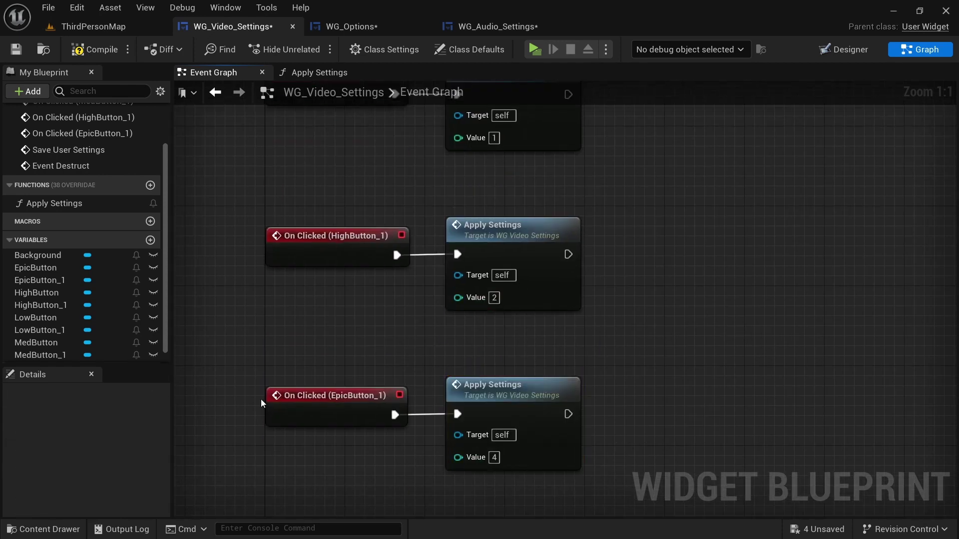
Review the Low, Med, High and Epic click events and the Value passed to each Apply Settings call.
left_click_drag(249, 367, 607, 457)
left_click(640, 454)
left_click_drag(631, 490, 238, 368)
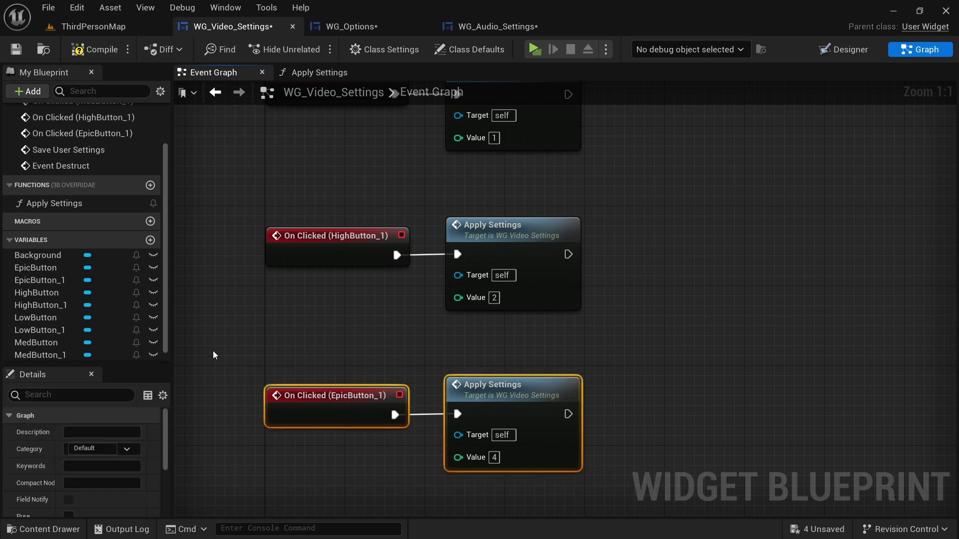
left_click(213, 351)
right_click_drag(308, 353, 312, 429)
right_click_drag(406, 260, 396, 387)
right_click_drag(335, 222, 346, 278)
left_click_drag(260, 172, 579, 289)
left_click(373, 250)
scroll(373, 251, "down", 1)
right_click_drag(391, 284, 385, 329)
scroll(392, 327, "up", 1)
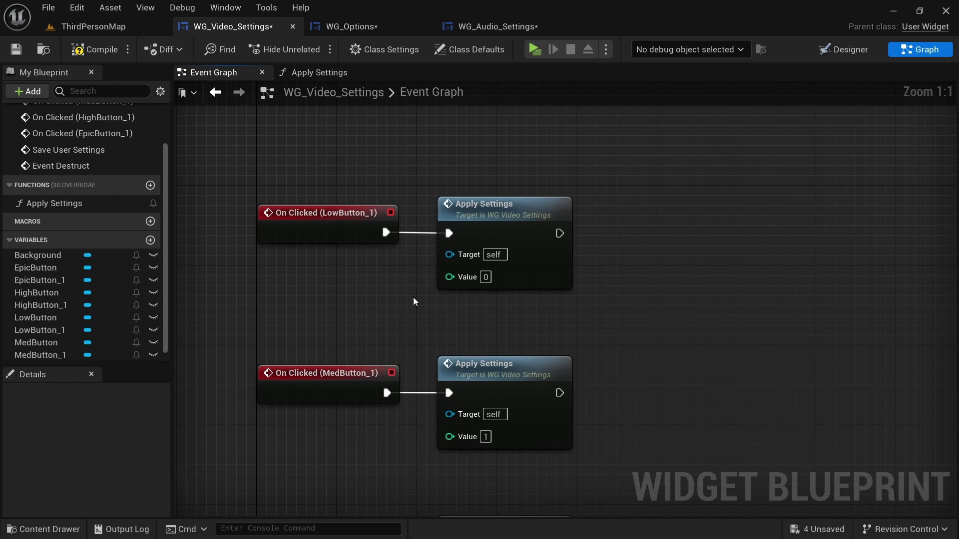
right_click_drag(402, 365, 435, 276)
scroll(435, 276, "down", 3)
right_click_drag(420, 453, 395, 323)
left_click_drag(315, 328, 400, 360)
scroll(400, 360, "down", 2)
right_click_drag(412, 361, 433, 402)
Wrap the four quality button chains in a comment named Quality with its bubble shown, undoing a stray node addition.
left_click_drag(558, 441, 334, 194)
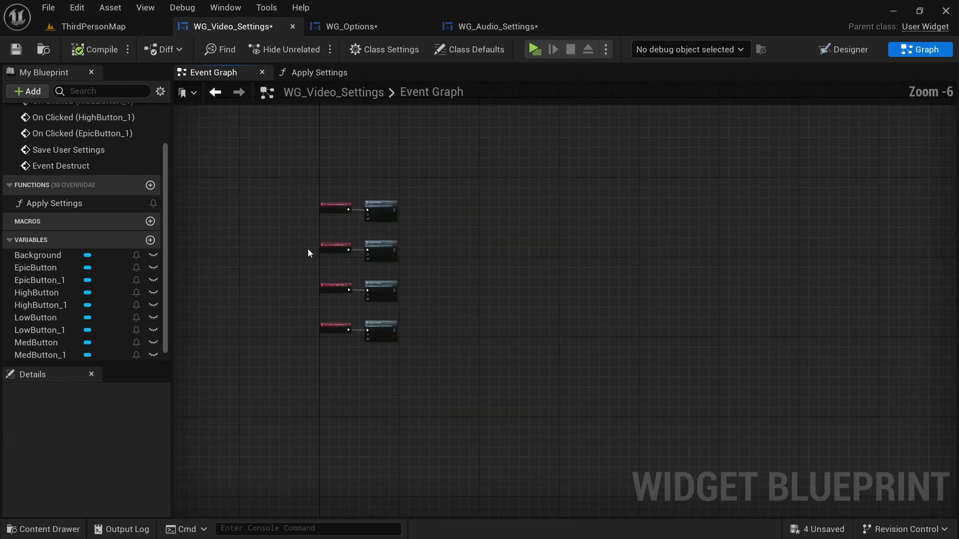
right_click_drag(307, 248, 354, 281)
left_click_drag(303, 193, 343, 225)
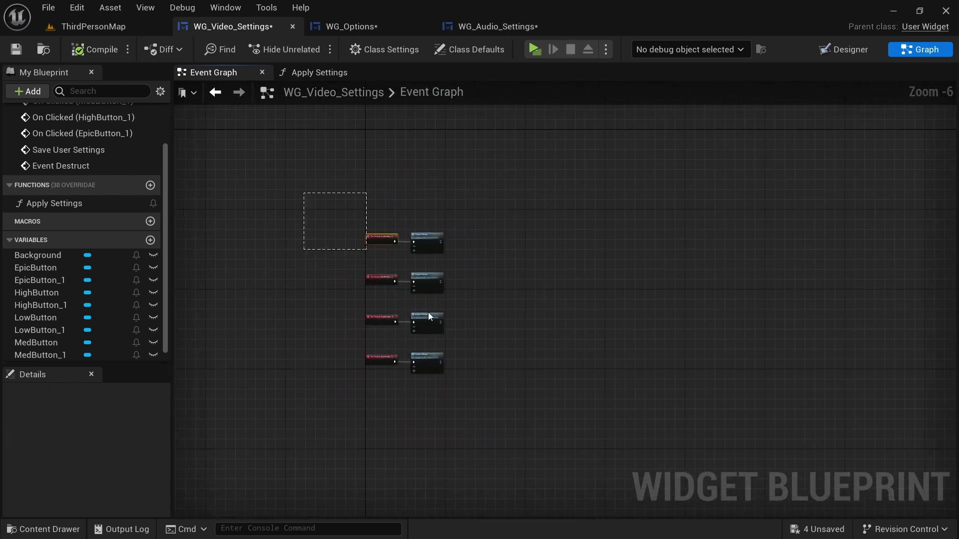
key("c")
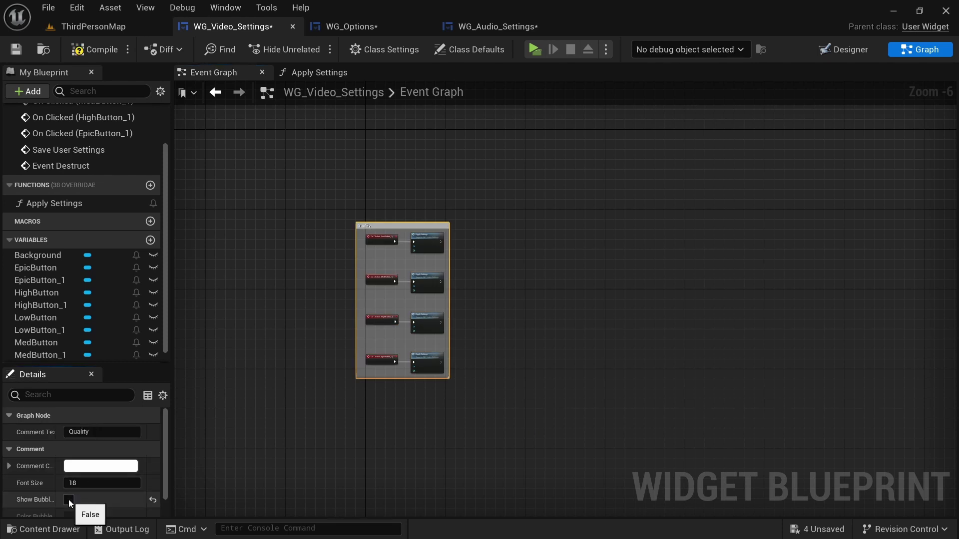
key("ctrl+z")
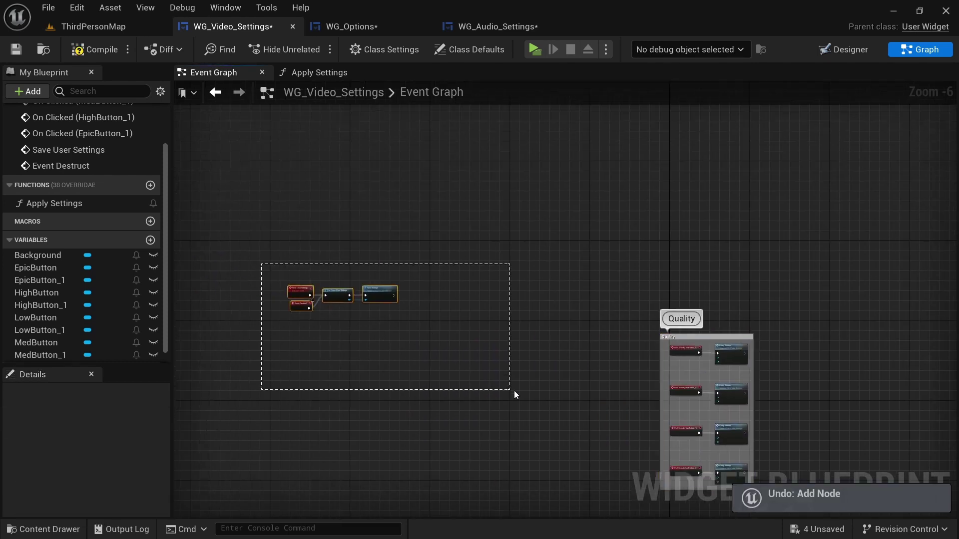
Wrap the settings-saving nodes in a comment named Save User Settings and show its bubble when zoomed out.
key("c")
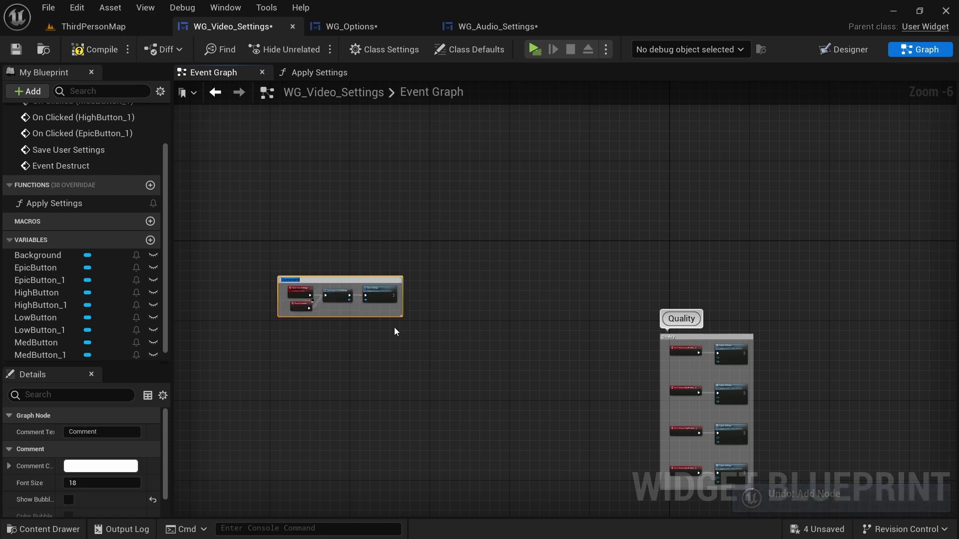
type("Save User Settings")
key("Return")
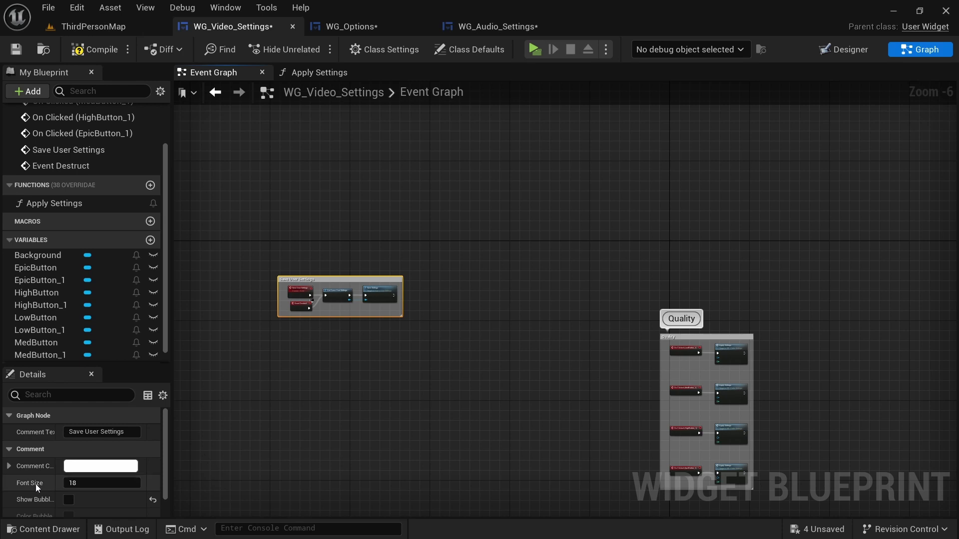
left_click(68, 499)
left_click(469, 252)
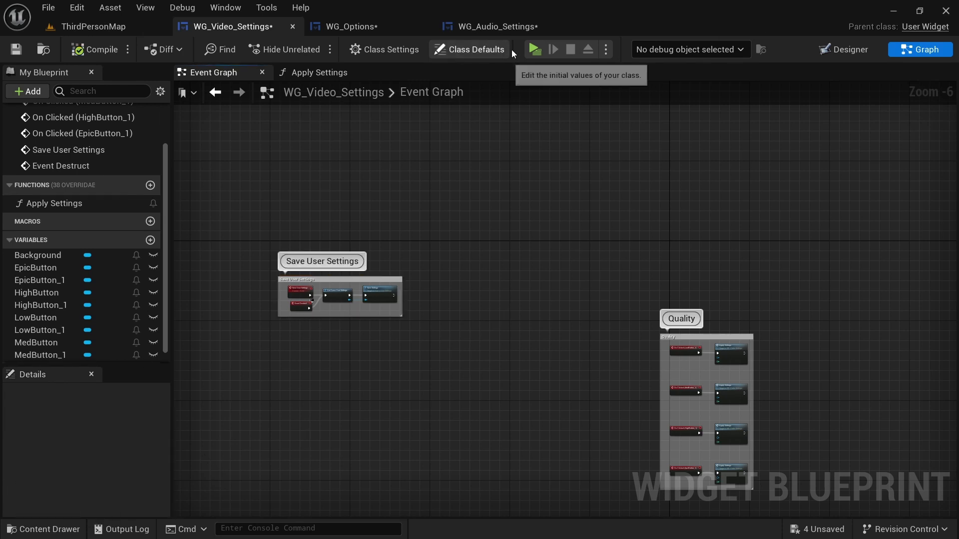
Start a play test, visit the options from the pause menu, and resume moving the character to check the graphics quality.
left_click(537, 49)
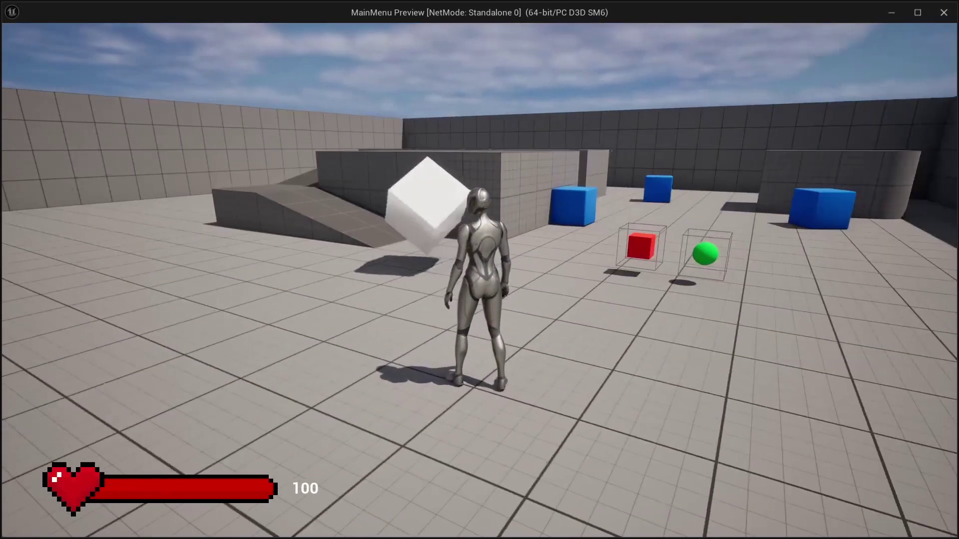
key("p")
left_click(514, 347)
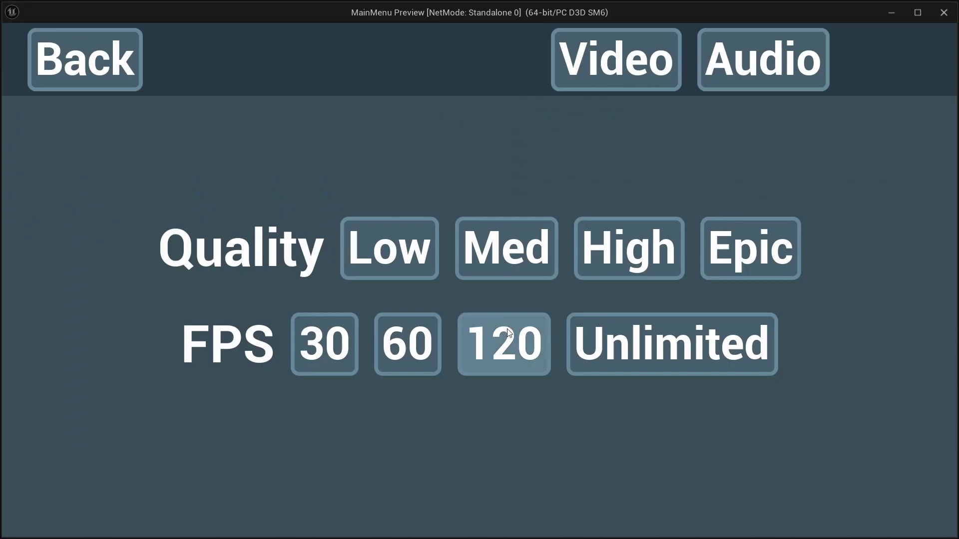
left_click(103, 79)
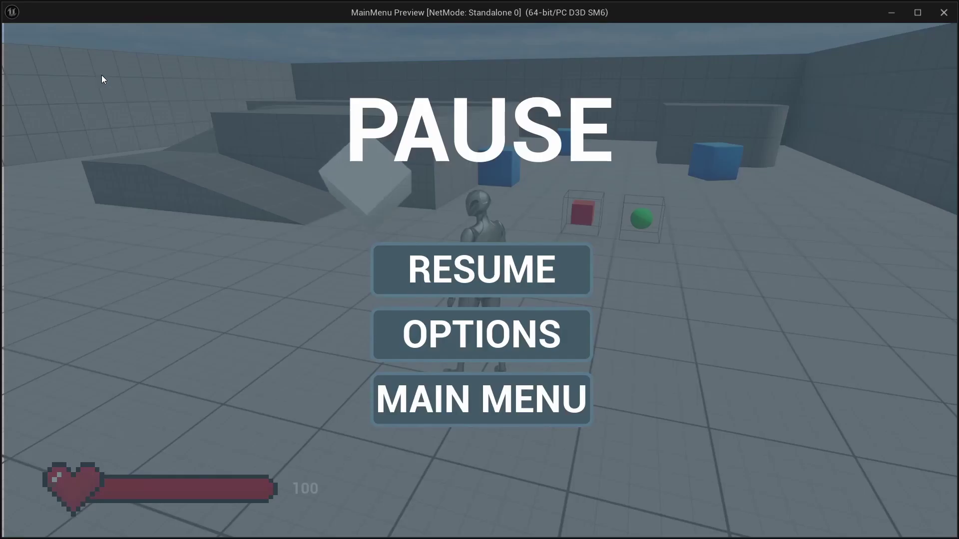
key("p")
key("w")
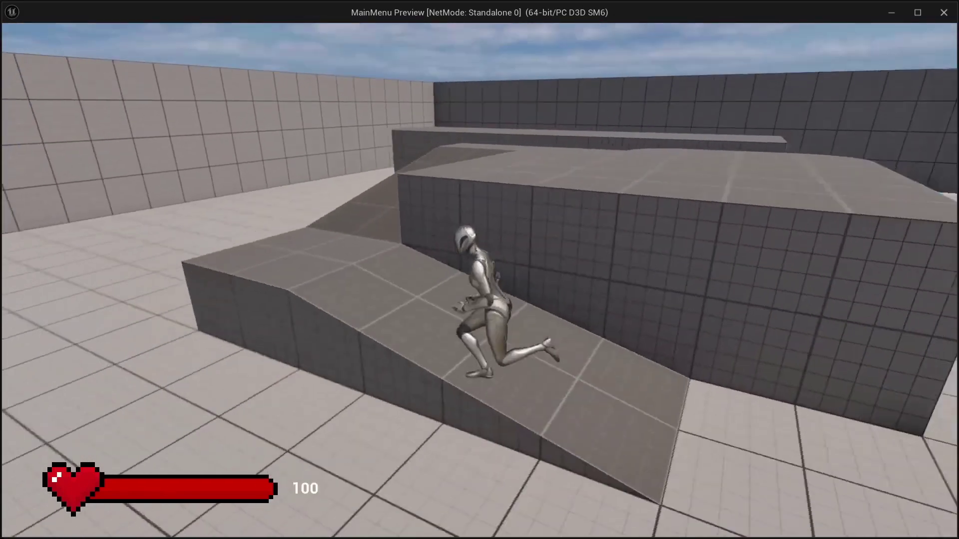
Pause the play test, choose Epic quality in the options, and resume moving the character to examine the shadows.
key("p")
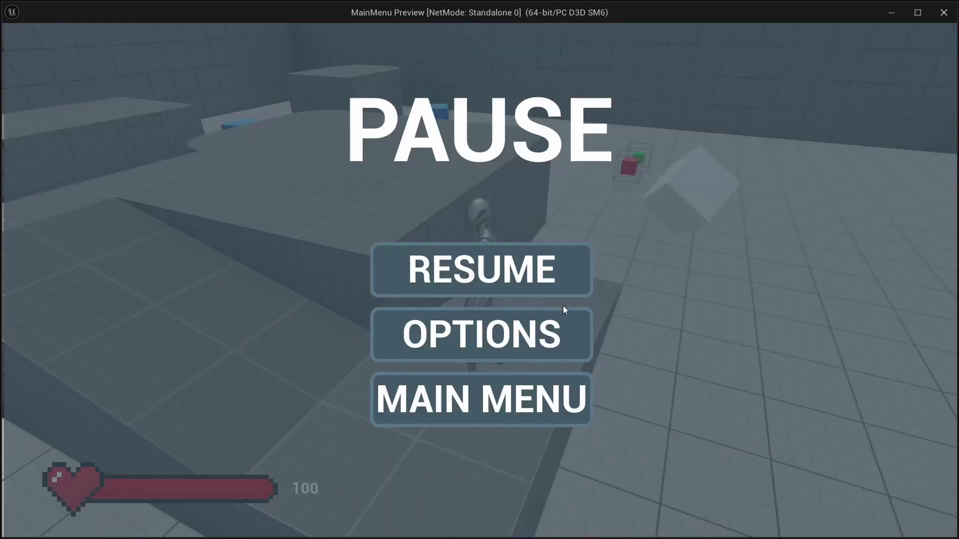
left_click(562, 317)
left_click(747, 259)
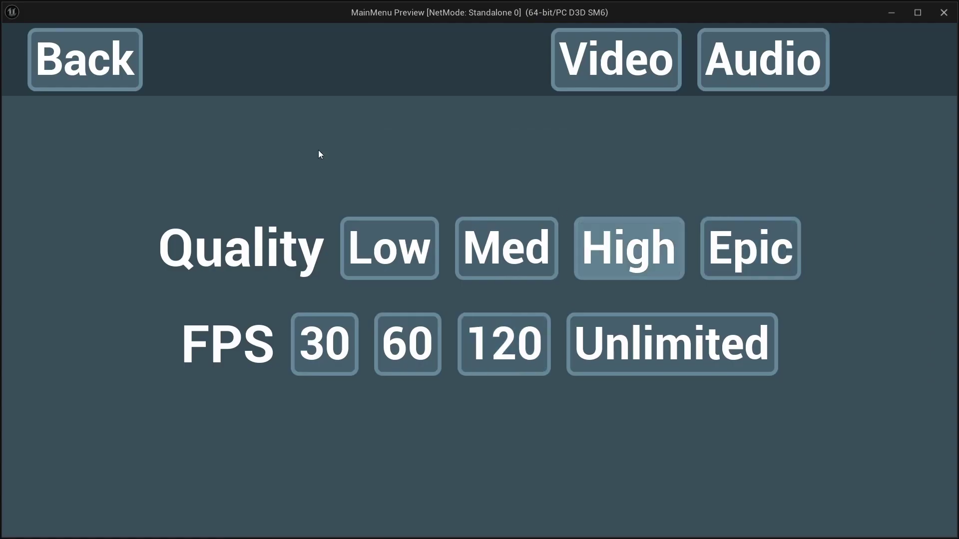
left_click(105, 72)
left_click(444, 273)
key("s")
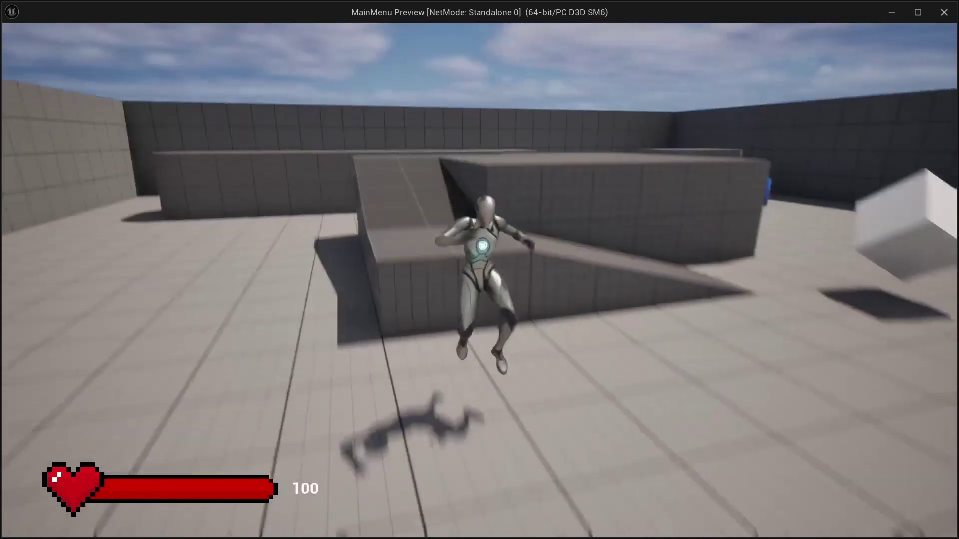
key("d")
key("w")
Pause again, try the Med quality in the options, and resume moving the character to compare the graphics.
key("Escape")
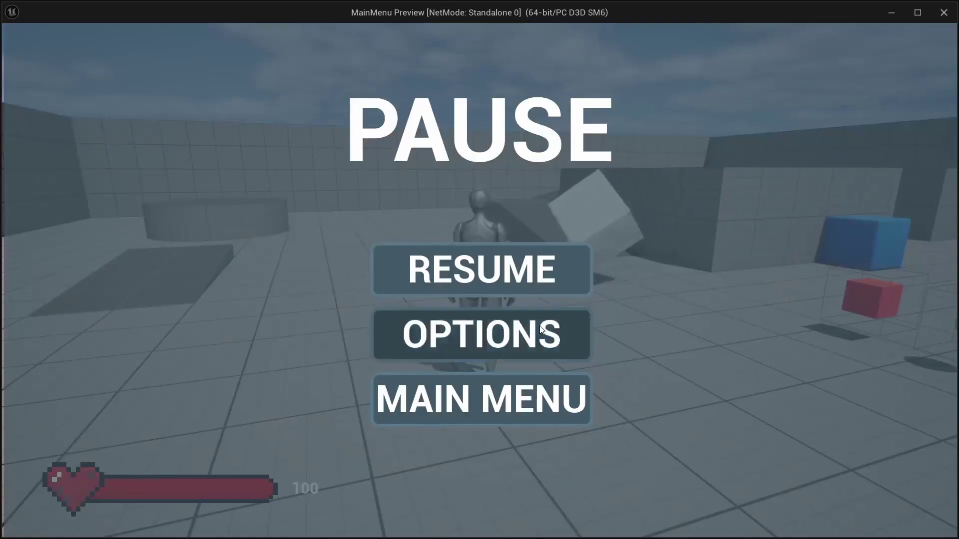
left_click(540, 325)
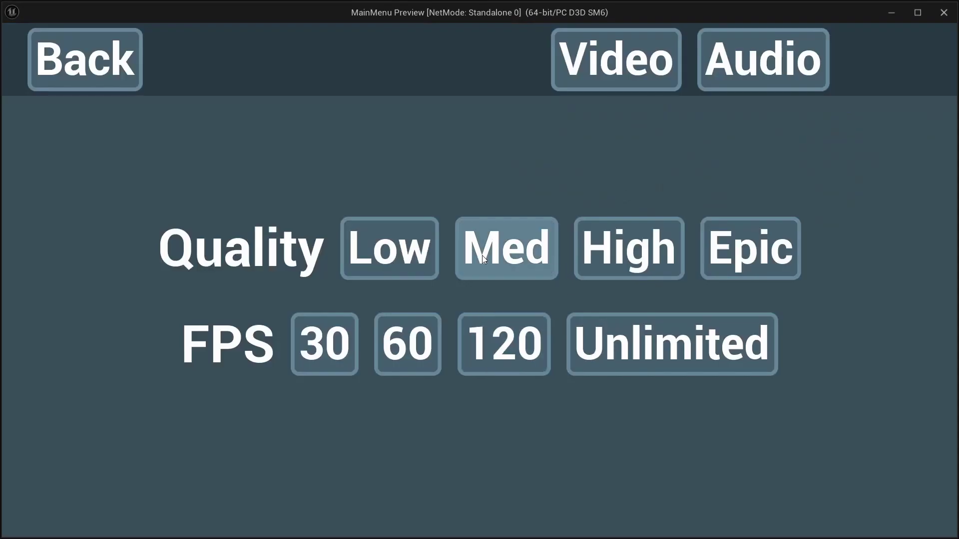
left_click(86, 49)
left_click(451, 272)
key("w")
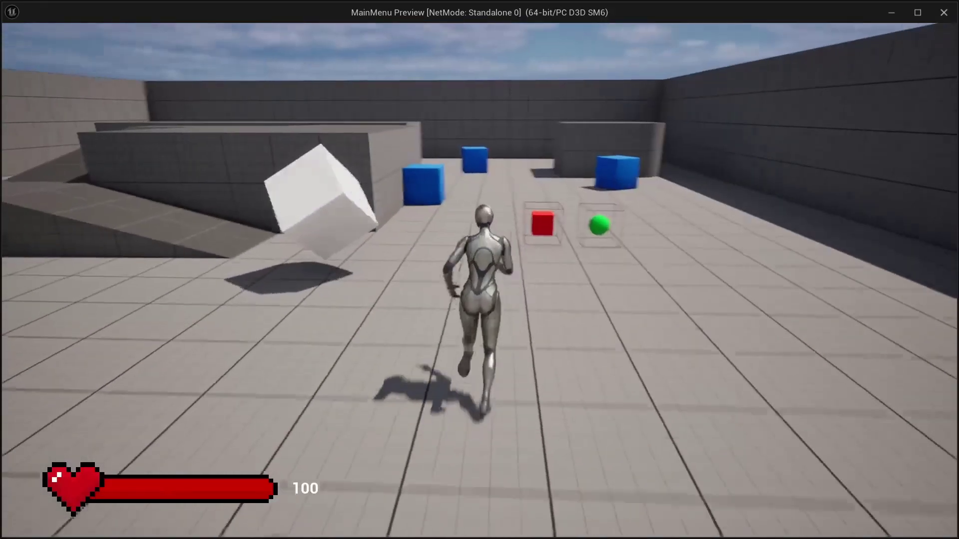
Finish running the character in the play test, and add an On Clicked event for the 30 button in the FPS row.
key("w")
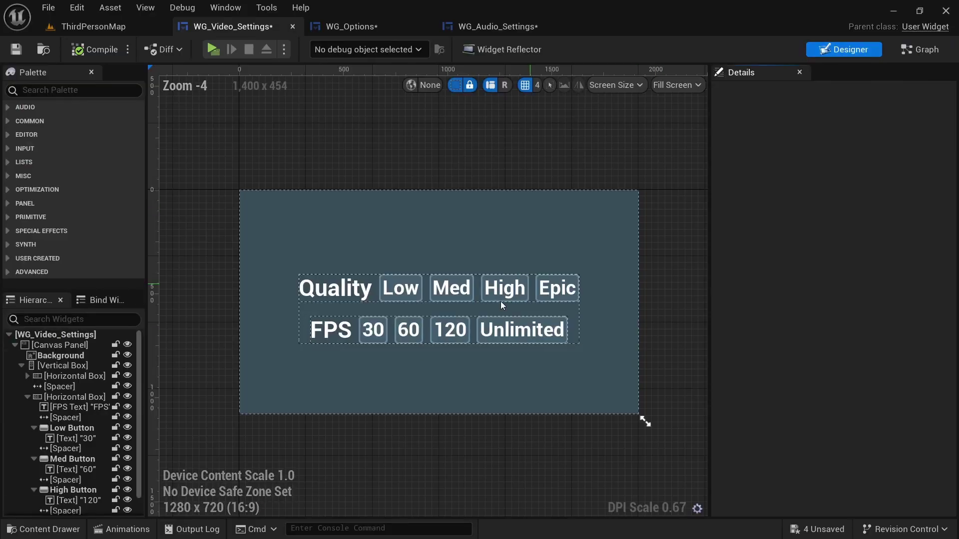
scroll(357, 321, "up", 3)
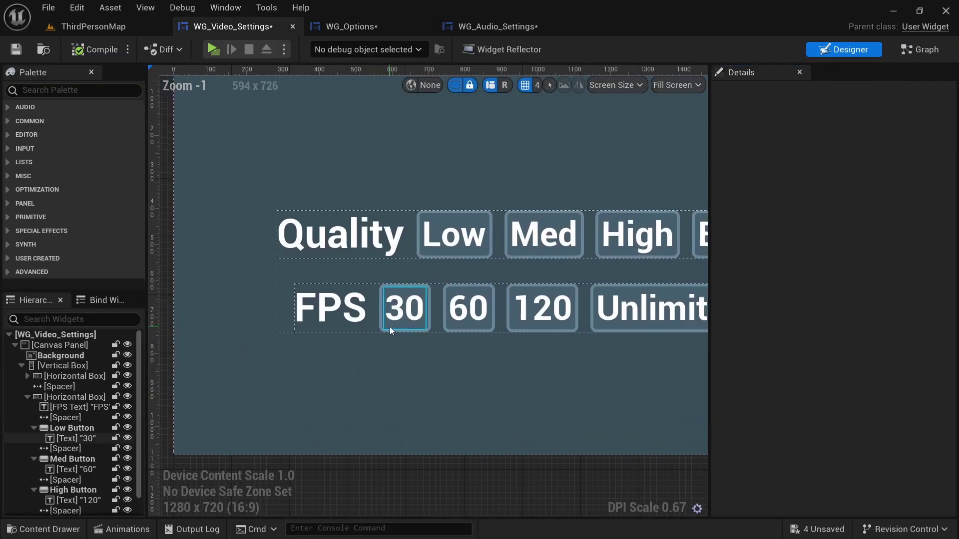
left_click(390, 327)
scroll(400, 373, "down", 1)
scroll(400, 349, "up", 3)
scroll(736, 331, "down", 5)
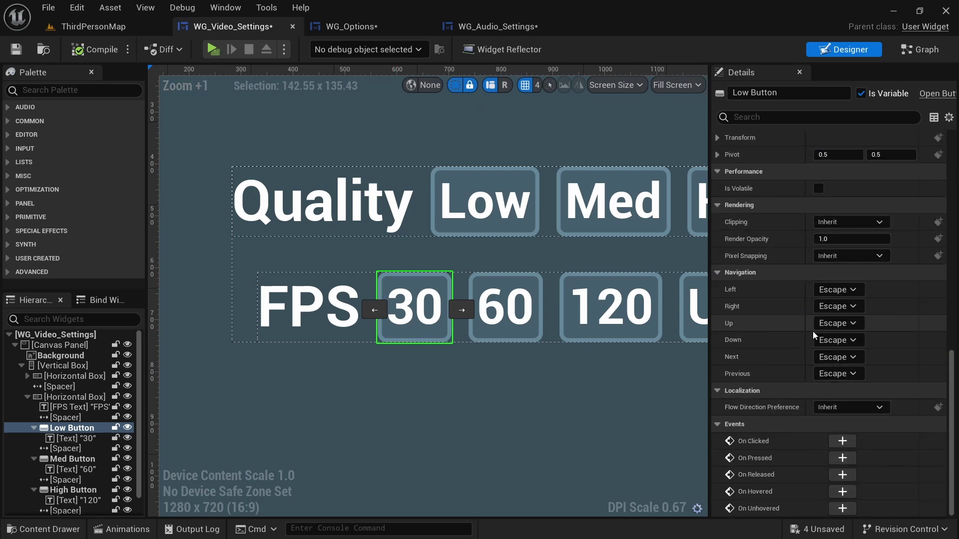
left_click(842, 442)
Add On Clicked events for the remaining FPS buttons, ending with the Unlimited button.
left_click(844, 49)
scroll(418, 346, "up", 6)
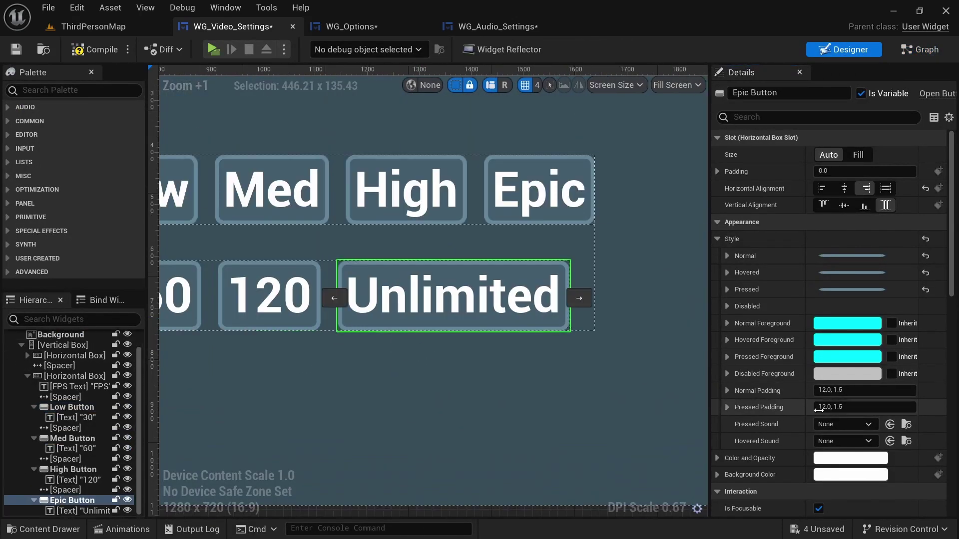
scroll(858, 437, "down", 5)
left_click(858, 436)
Move the four new FPS click events up beneath the Save User Settings comment in the Event Graph.
scroll(688, 272, "down", 6)
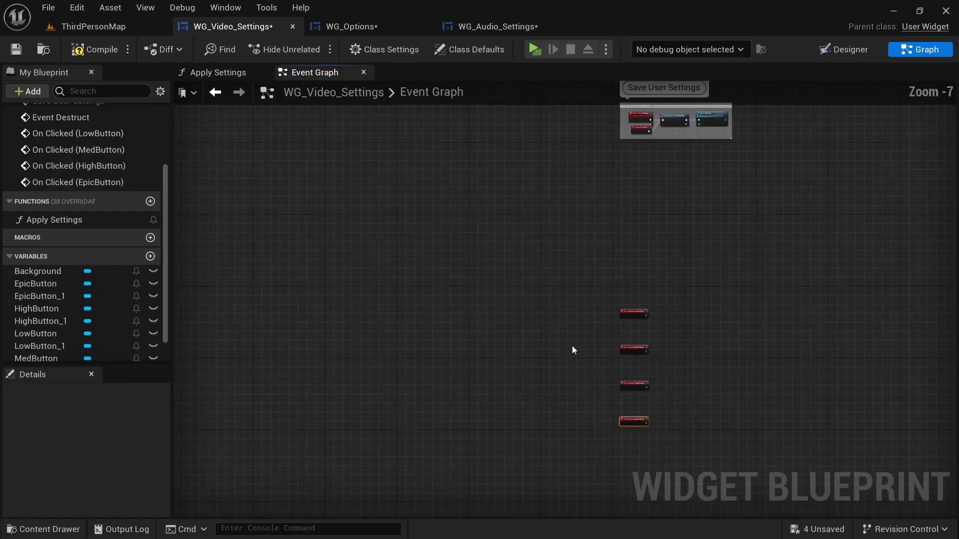
left_click_drag(705, 480, 705, 481)
right_click_drag(682, 389, 522, 444)
left_click_drag(472, 368, 485, 233)
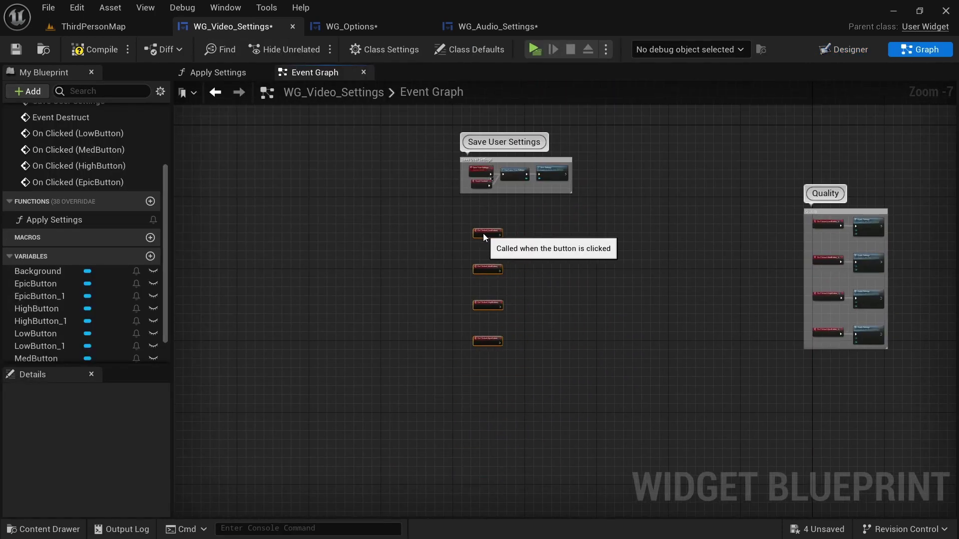
left_click(597, 264)
Duplicate the Apply Settings function and name the copy Apply FPS Settings.
scroll(637, 230, "up", 4)
right_click_drag(637, 229, 207, 196)
left_click(67, 223)
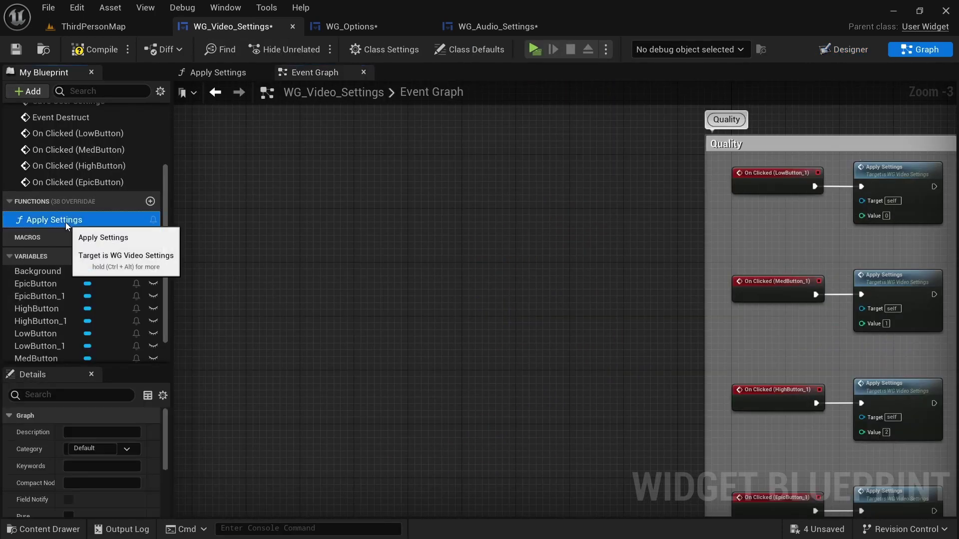
key("ctrl+w")
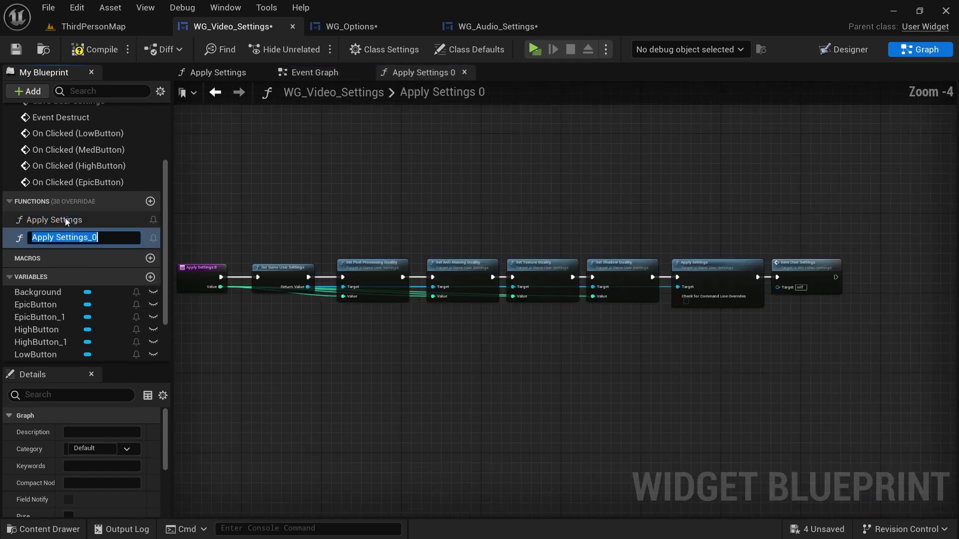
key("End")
key("BackSpace")
key("BackSpace")
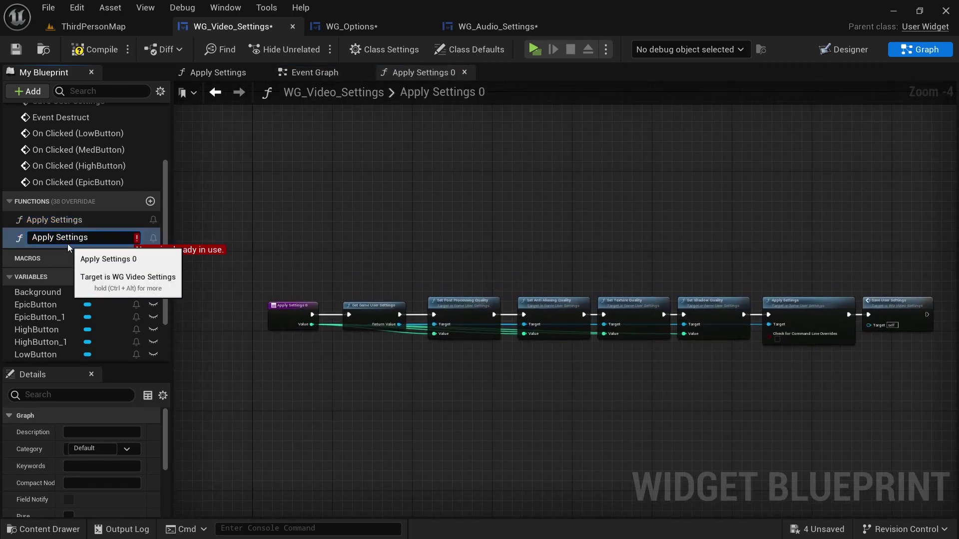
key("Return")
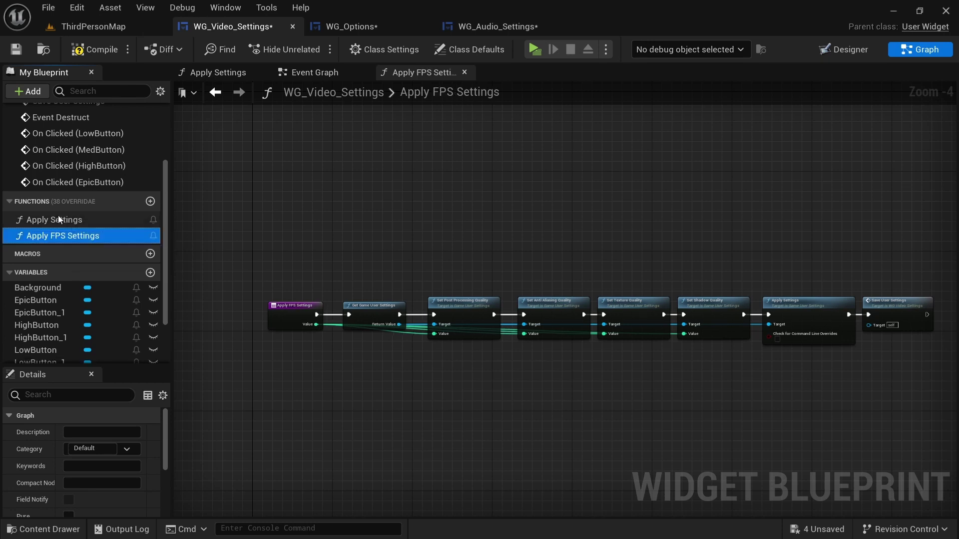
Rename the original Apply Settings function to Apply Quality Settings.
left_click(57, 219)
key("F2")
left_click(55, 221)
type("Quality")
key("Return")
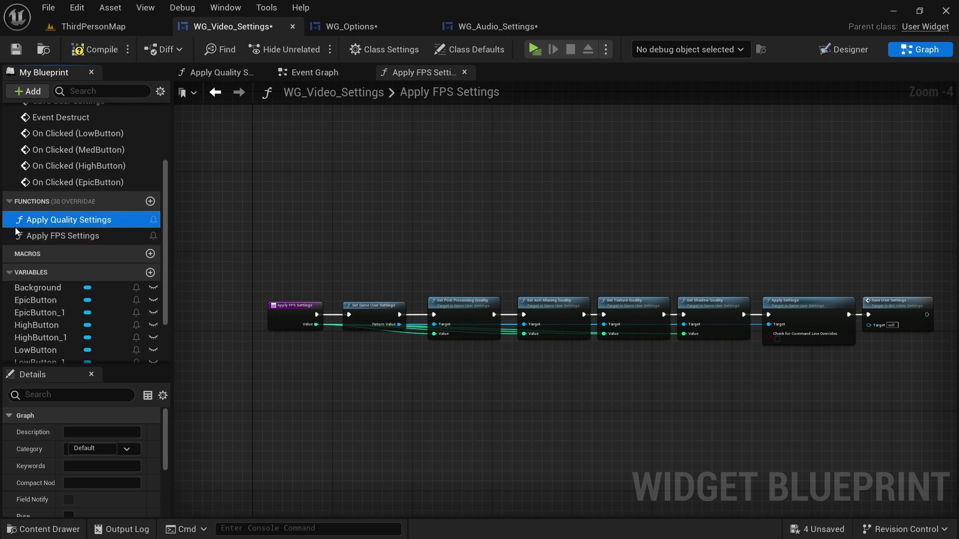
Delete the Post Processing, Anti Aliasing, Texture and Shadow Quality nodes from the Apply FPS Settings function.
left_click(52, 237)
right_click_drag(430, 197, 381, 190)
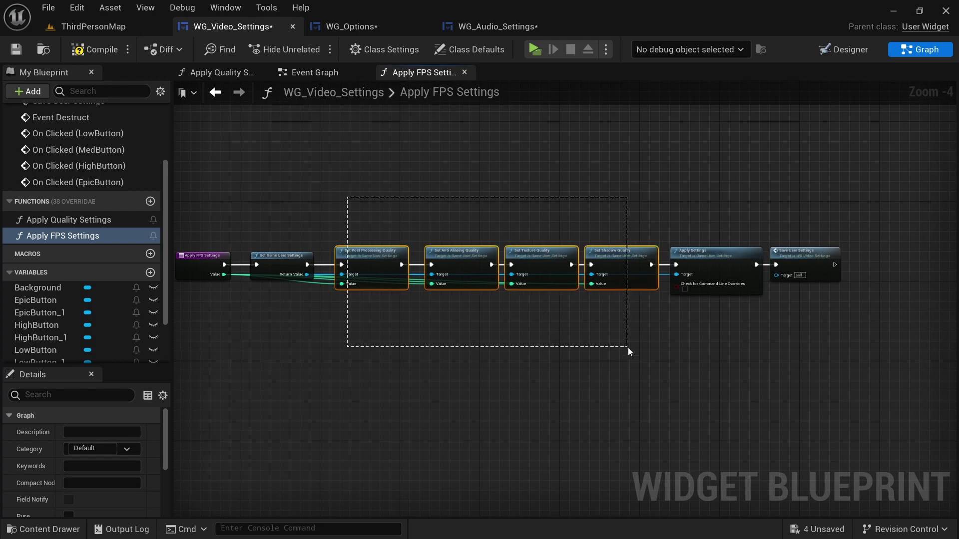
left_click_drag(628, 347, 628, 348)
scroll(464, 307, "up", 3)
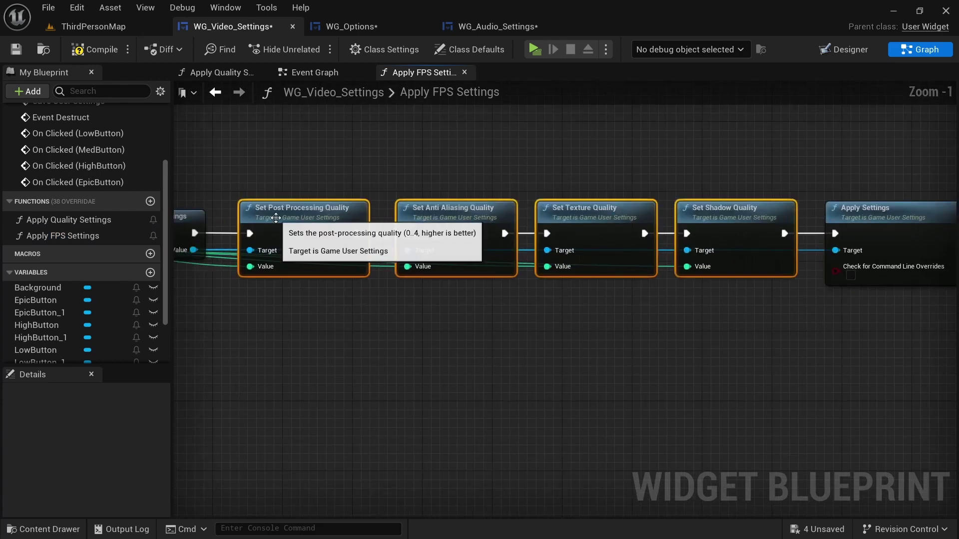
key("Delete")
scroll(438, 240, "down", 1)
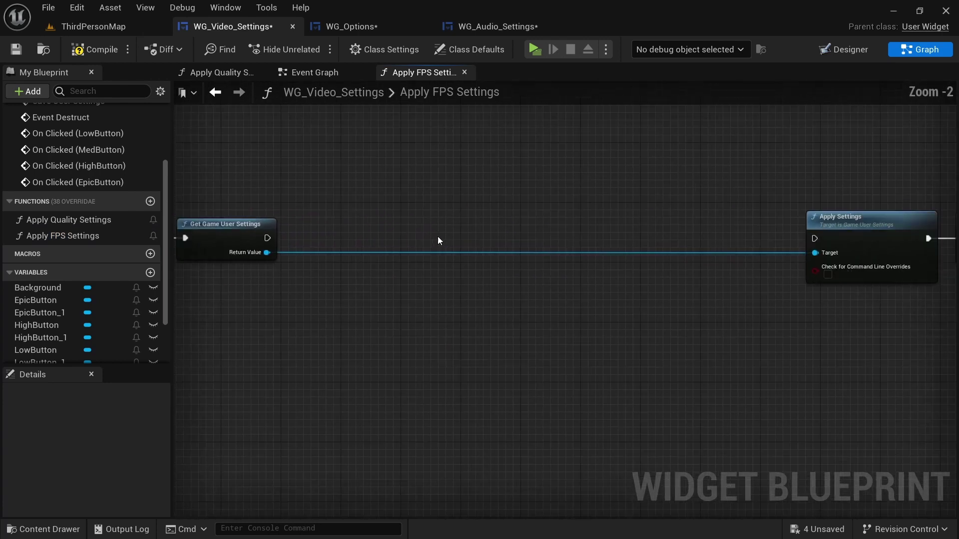
Move the Apply Settings and Save User Settings nodes closer to Get Game User Settings.
scroll(439, 241, "down", 1)
left_click_drag(720, 193, 948, 280)
left_click_drag(816, 250, 520, 254)
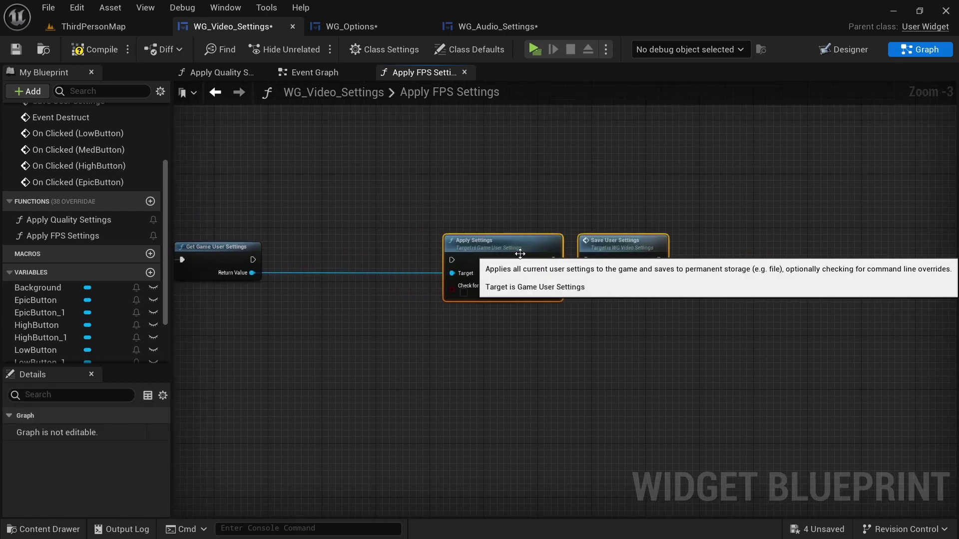
Add a Set Frame Rate Limit node from the Get Game User Settings return value and place it in the execution chain.
right_click_drag(327, 230, 478, 234)
scroll(345, 276, "up", 3)
left_click_drag(433, 279, 480, 342)
type("set")
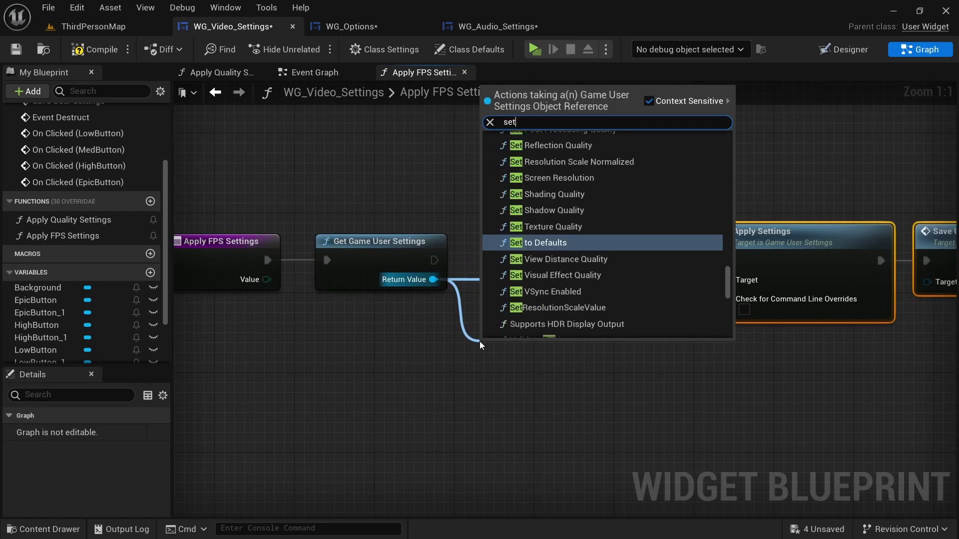
type(" fram")
key("Return")
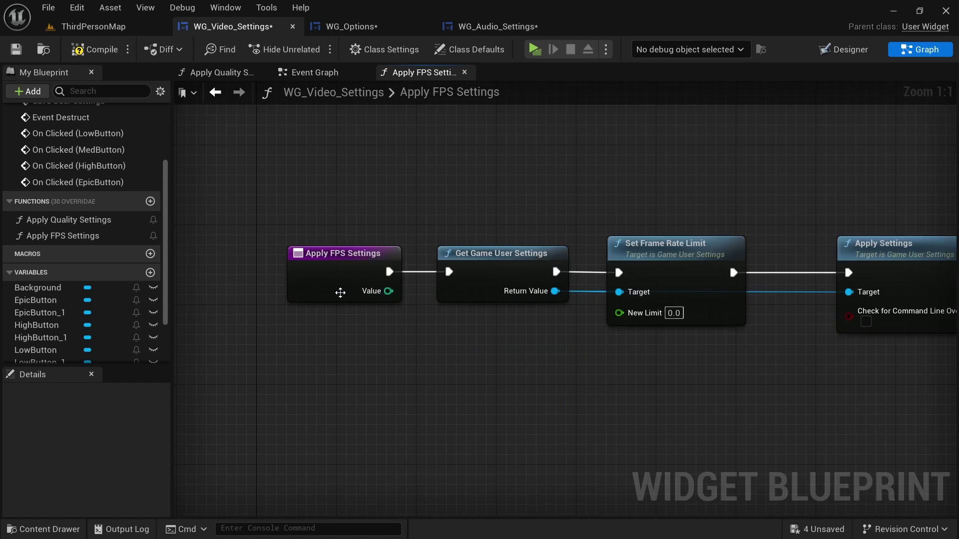
Change the function's Value input to Float, connect it to New Limit, and compile the blueprint.
left_click(298, 295)
scroll(51, 505, "down", 5)
left_click(86, 479)
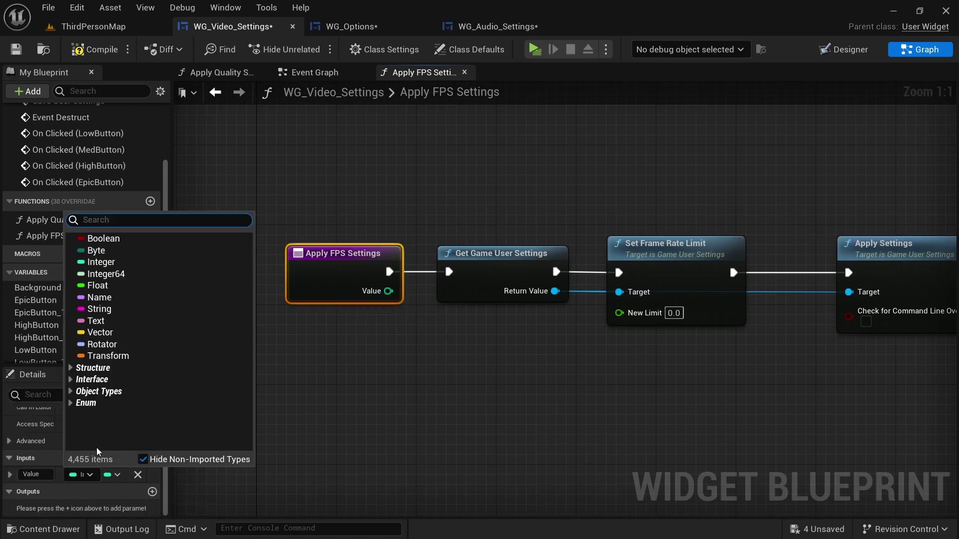
left_click(100, 297)
left_click_drag(619, 313, 388, 291)
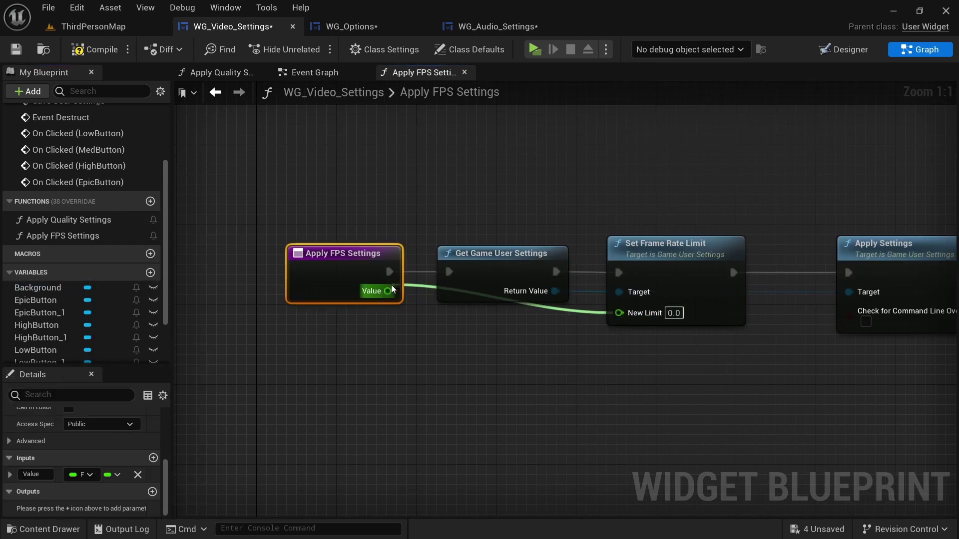
left_click(114, 49)
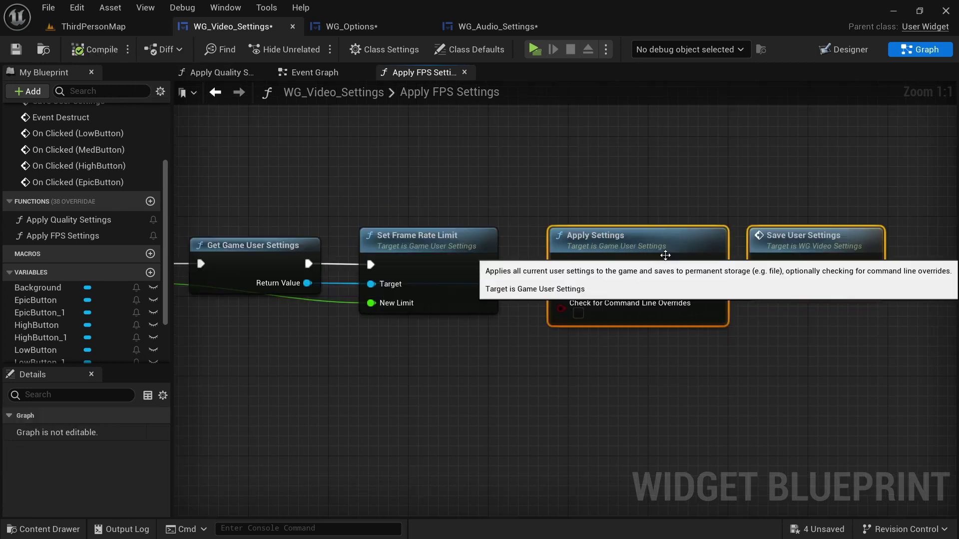
left_click(472, 196)
right_click_drag(471, 196, 543, 222)
Place an Apply FPS Settings call beside the first FPS button click event in the Event Graph.
left_click(847, 50)
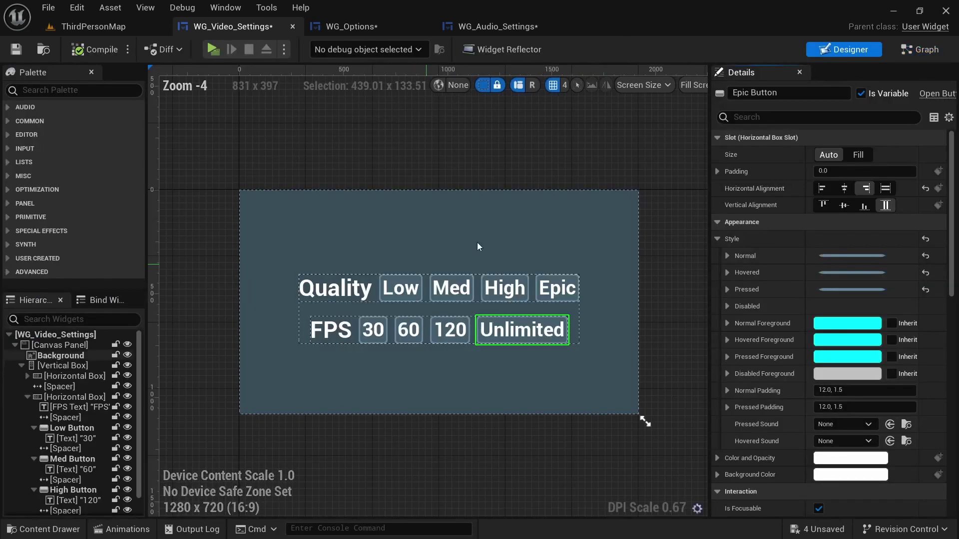
left_click(920, 49)
left_click(313, 72)
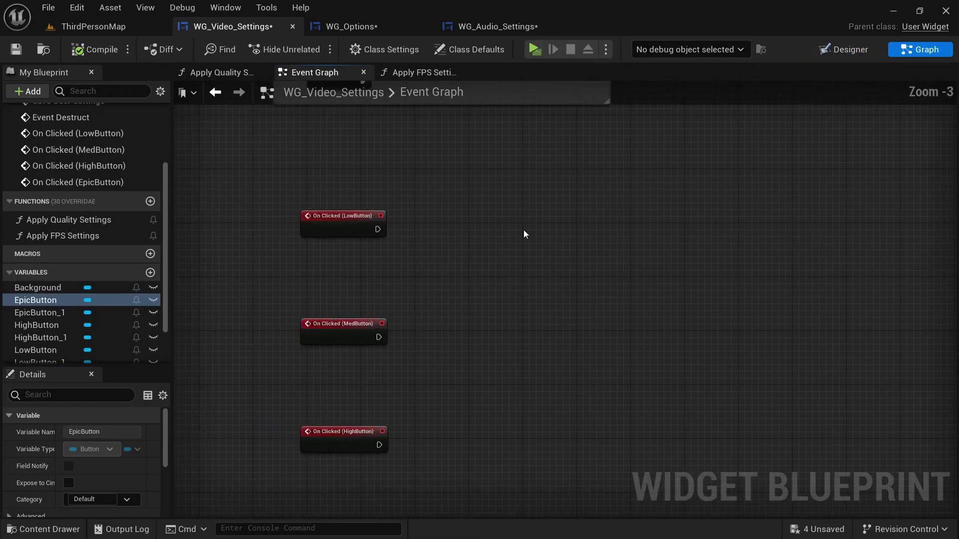
scroll(485, 220, "up", 1)
left_click_drag(62, 236, 454, 223)
scroll(370, 247, "up", 1)
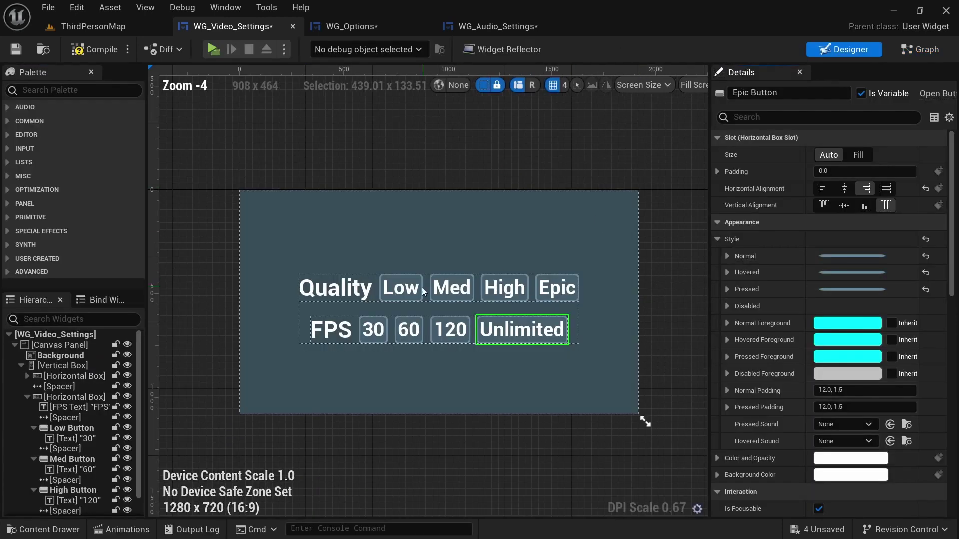
Rename the 30 and 60 buttons in the FPS row to 30 FPS Button and 60 FPS Button.
scroll(397, 301, "up", 4)
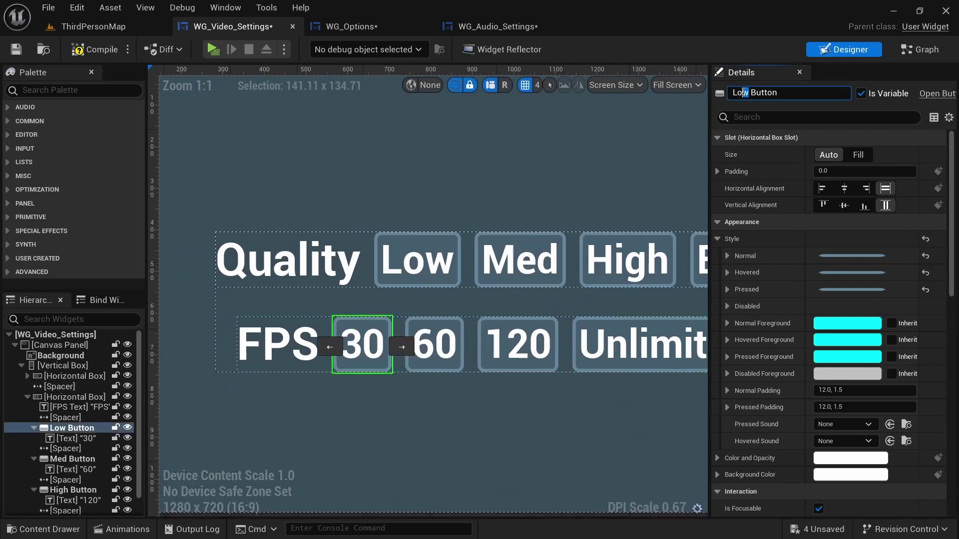
key("ctrl+a")
type("30 FPS Button")
key("Return")
left_click(435, 344)
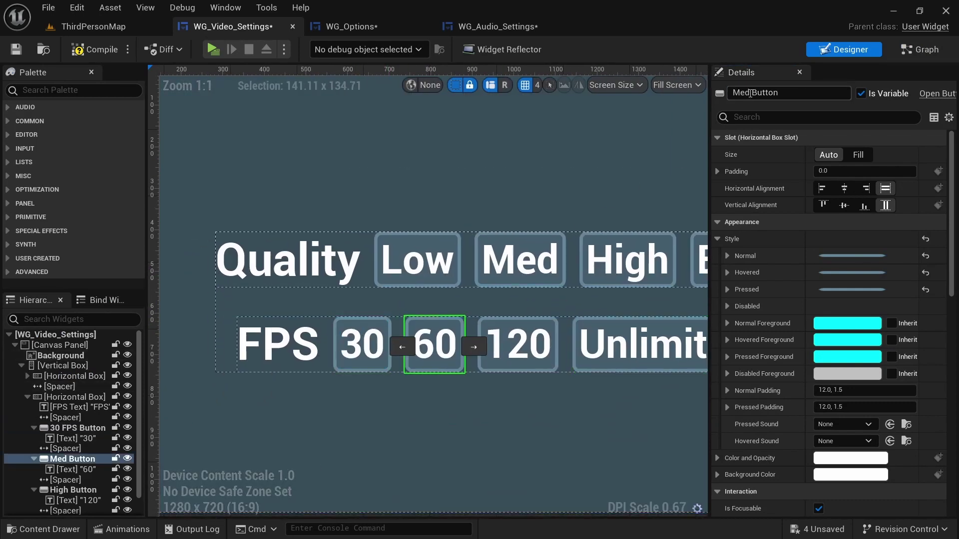
type("60 FPS")
key("Return")
Set the Value of the Apply FPS Settings call for the 30 FPS button's click event to 30.
left_click(919, 49)
right_click_drag(385, 328, 377, 299)
left_click_drag(254, 144, 387, 514)
left_click(462, 312)
right_click_drag(461, 312, 459, 336)
left_click(468, 220)
type("30")
key("Return")
Copy the Apply FPS Settings call for the 60 FPS button's click event, connect it, and set its Value to 60.
key("ctrl+c")
left_click(463, 283)
key("ctrl+v")
left_click_drag(373, 319, 439, 343)
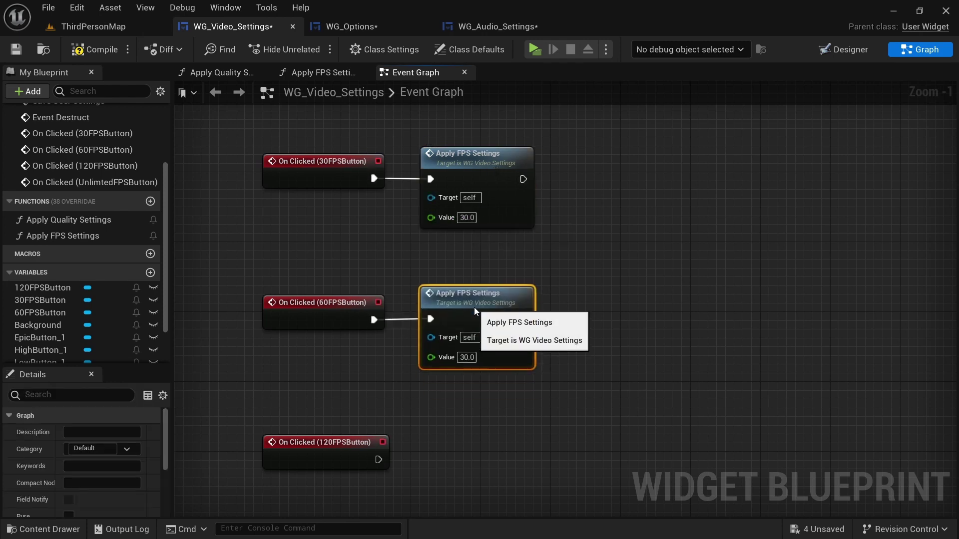
left_click(475, 384)
type("60")
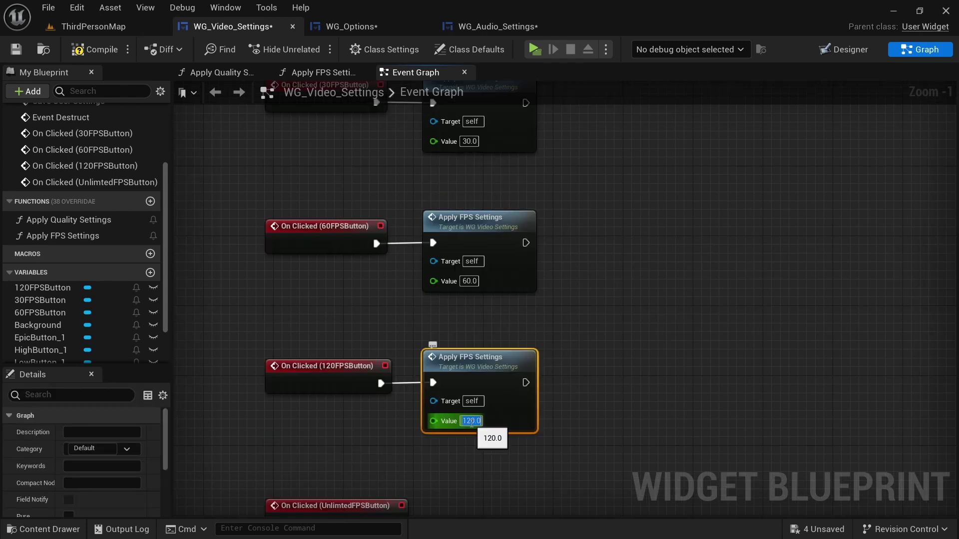
key("Return")
Copy the Apply FPS Settings call to the Unlimited button's click event, connect it, and open its Value for editing.
key("ctrl+c")
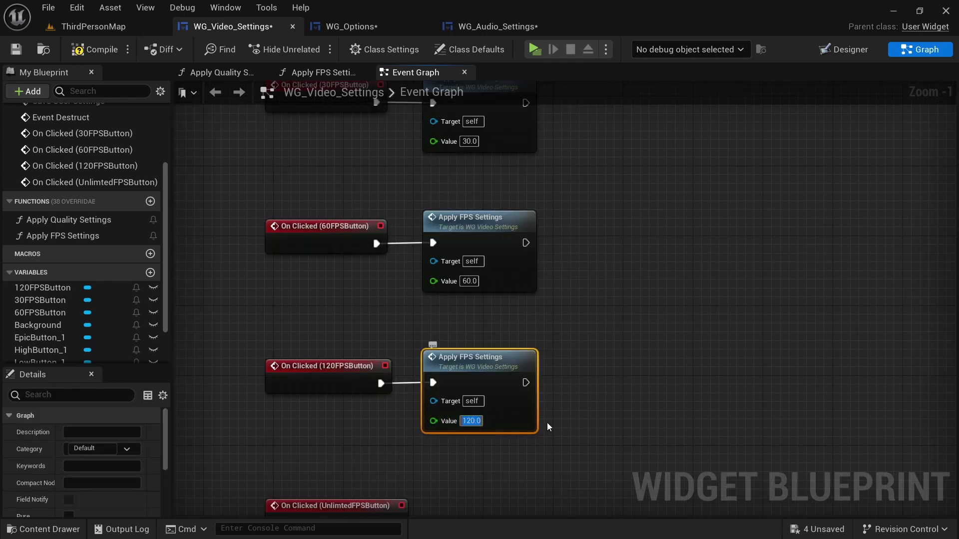
right_click_drag(547, 424, 550, 290)
key("ctrl+v")
left_click_drag(479, 399, 469, 371)
left_click(484, 433)
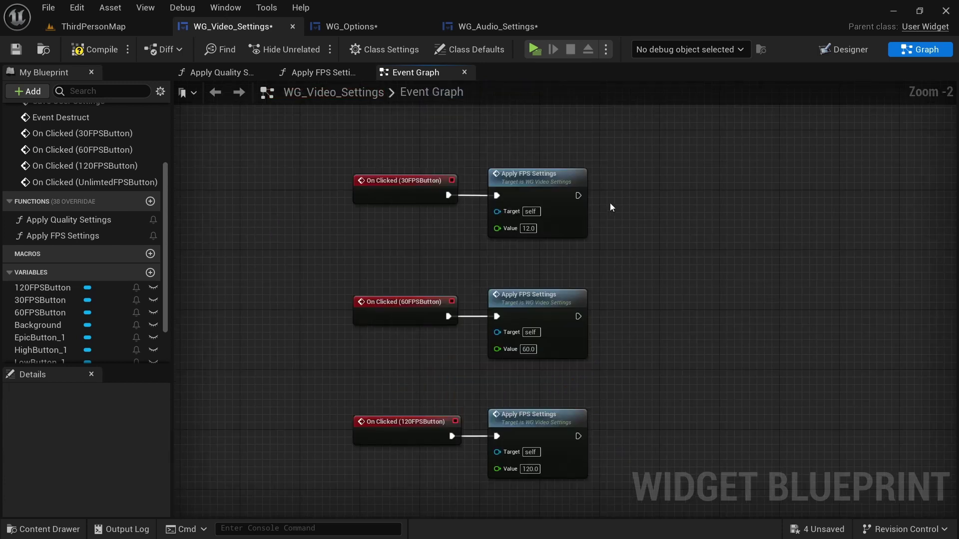
Start a play test, visit the FPS options from the pause menu, and resume moving the character to check the frame rate limit.
right_click_drag(610, 203, 606, 248)
scroll(583, 210, "up", 2)
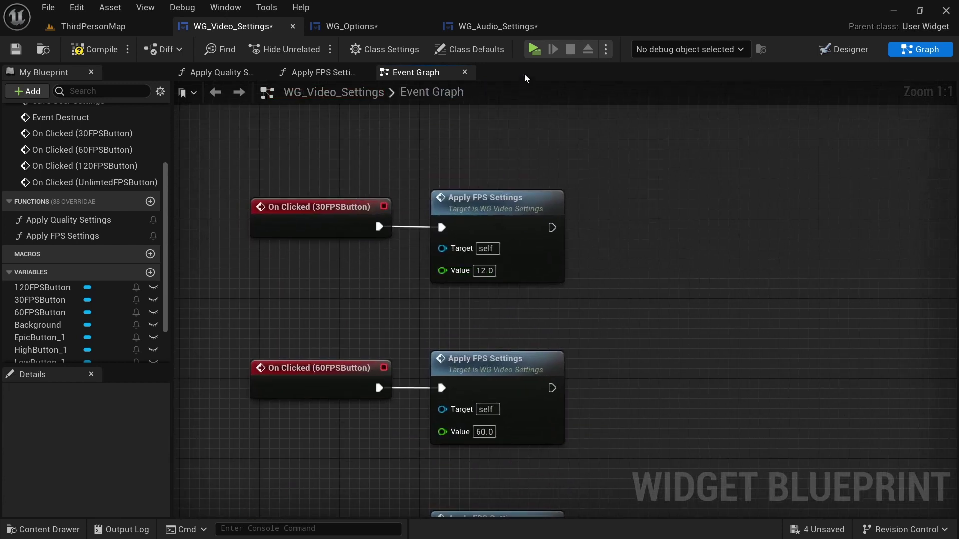
left_click(534, 49)
key("Escape")
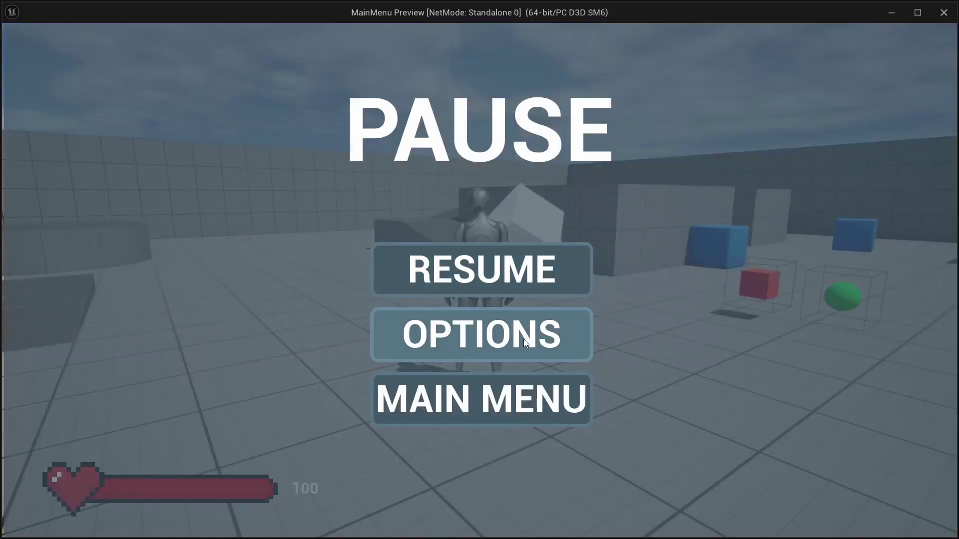
left_click(523, 340)
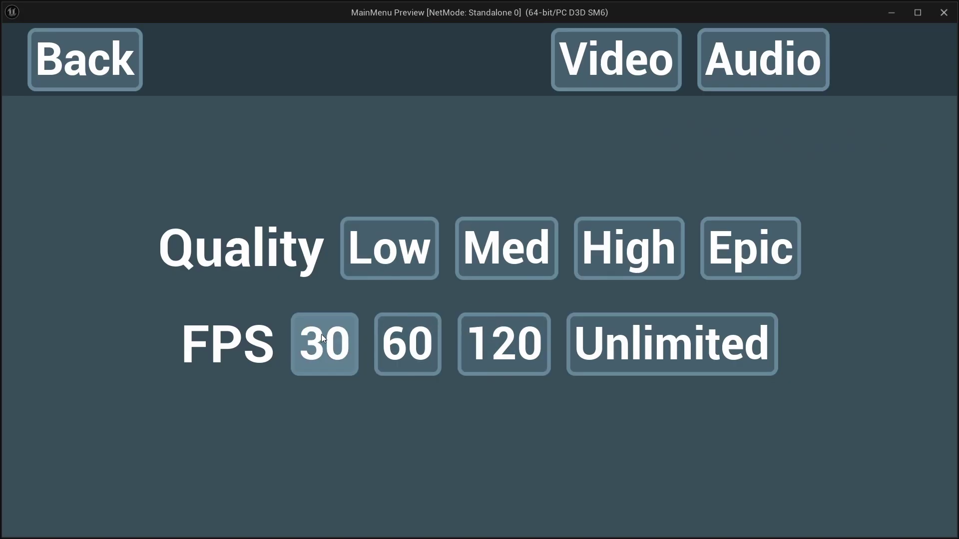
left_click(113, 79)
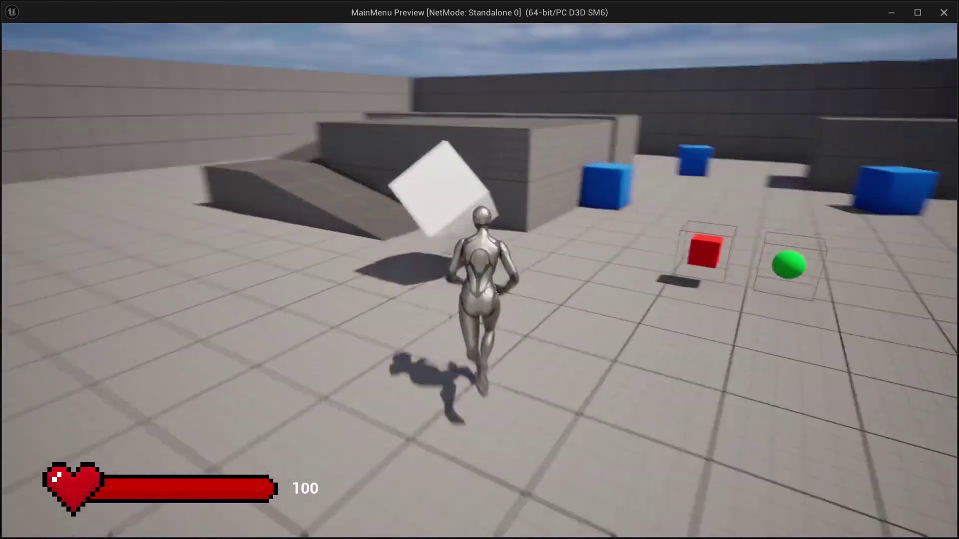
key("w")
key("d")
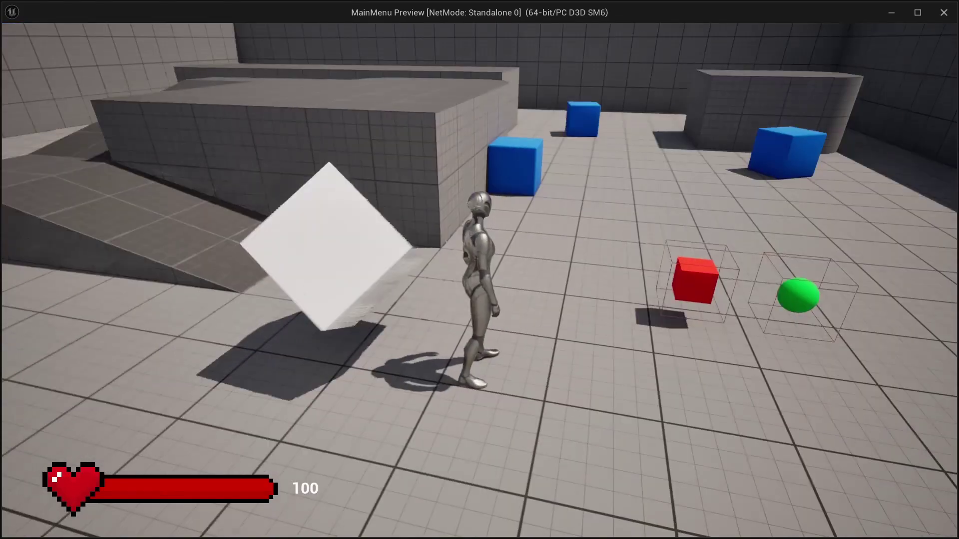
key("w")
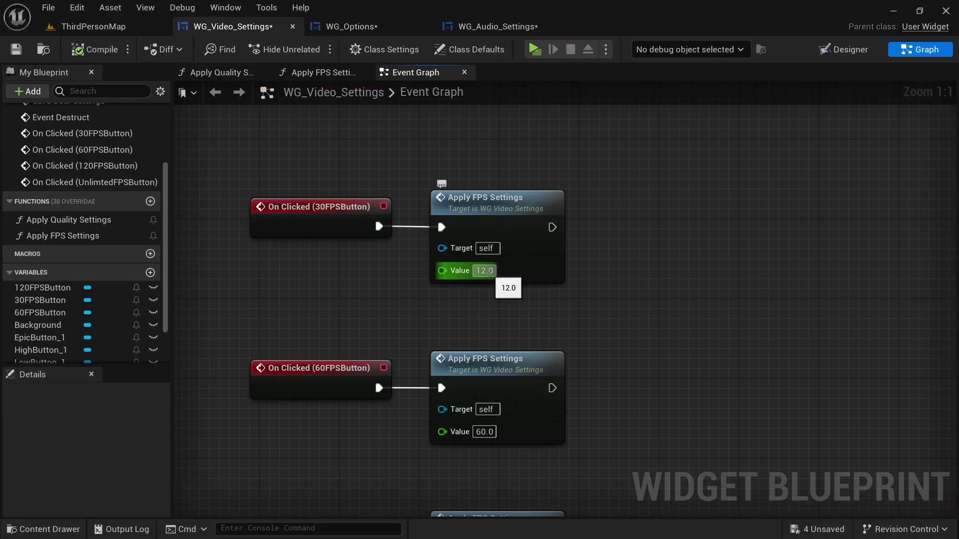
Set the Value of the 30 FPS button's Apply FPS Settings call to 30 and play-test the FPS options from the pause menu.
left_click(490, 270)
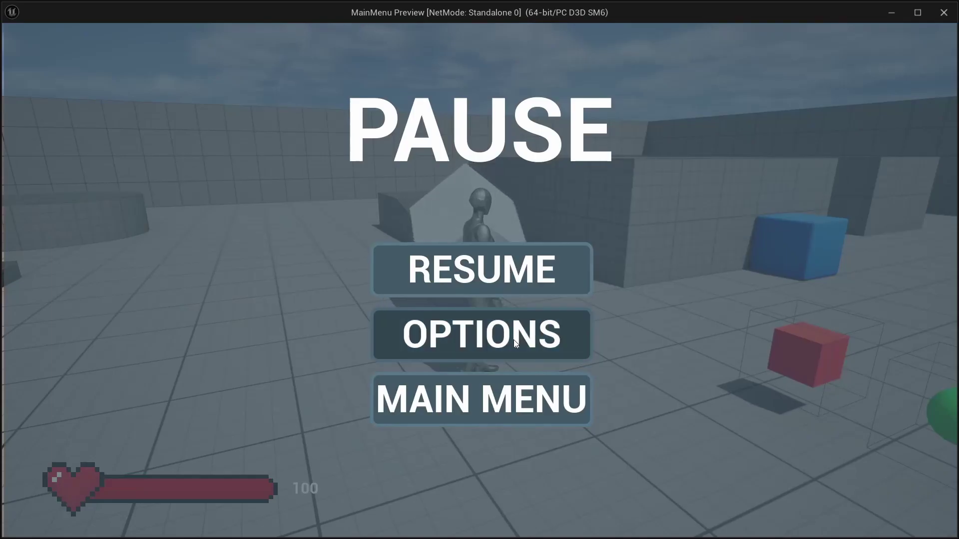
left_click(513, 339)
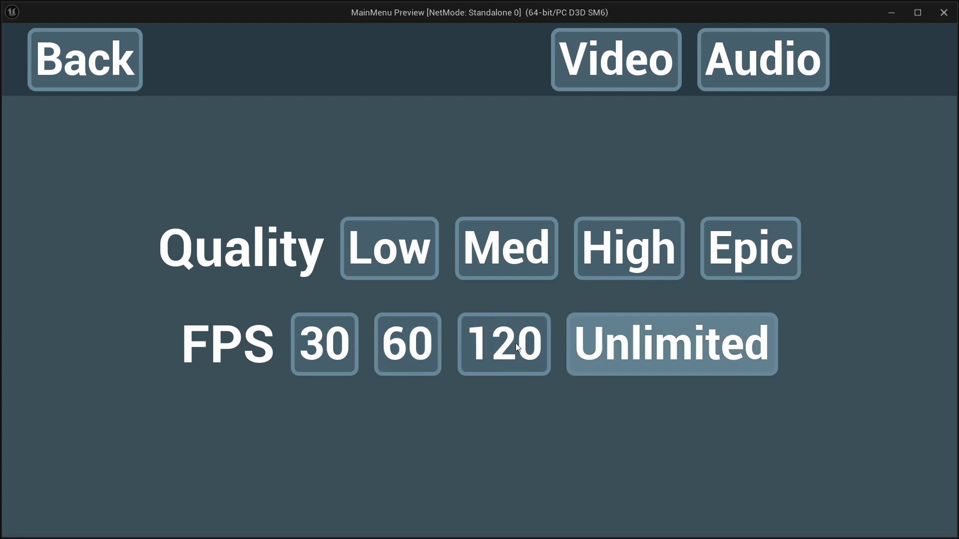
left_click(73, 45)
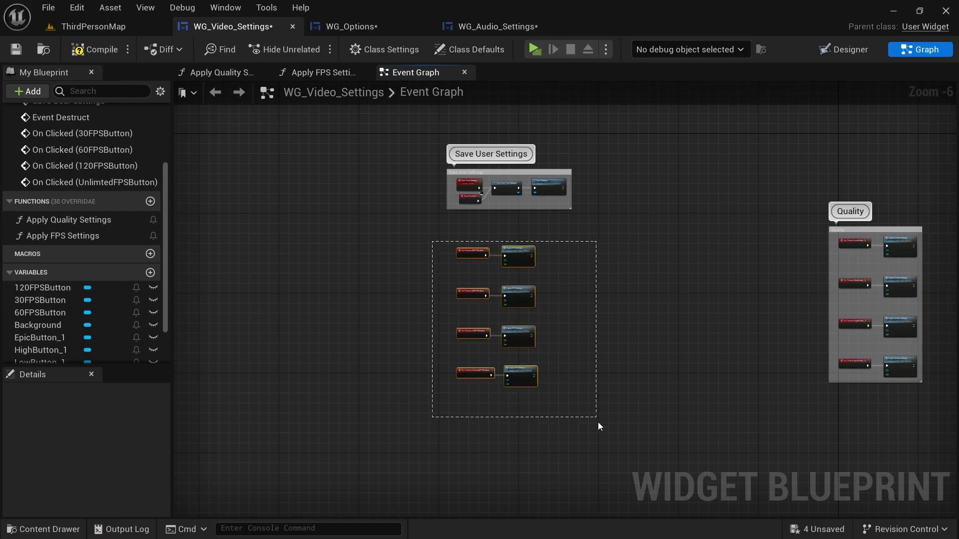
Enclose the four FPS button click events and their calls in a comment box labelled FPS.
key("c")
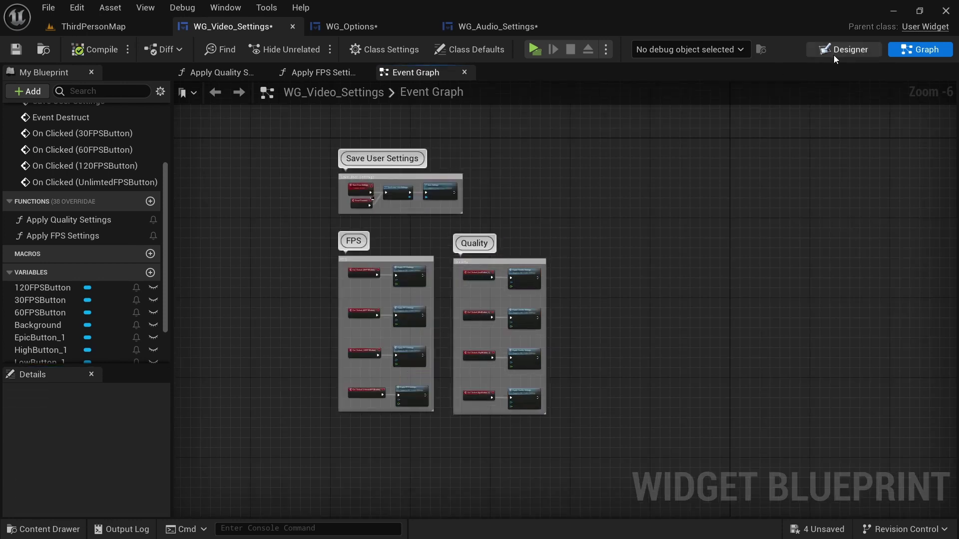
Duplicate the 30 FPS button with its text as a direct child of the Canvas Panel in the WG_Video_Settings design.
left_click(843, 49)
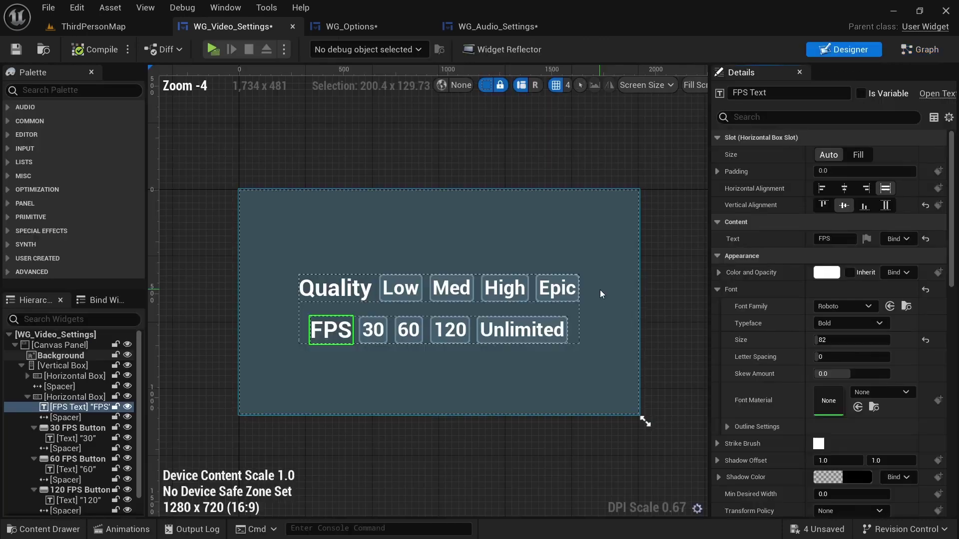
scroll(418, 315, "up", 1)
left_click(323, 285)
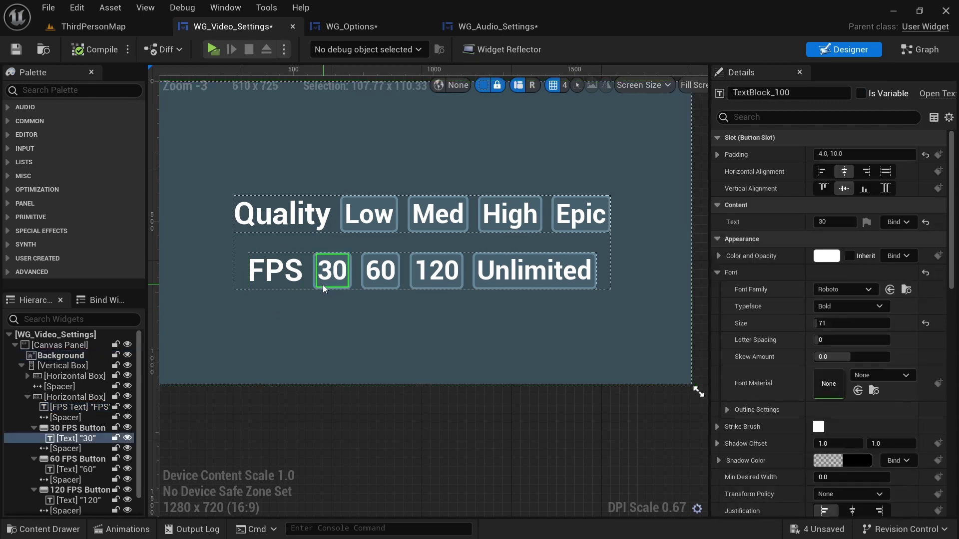
left_click(78, 430)
left_click(75, 438, "ctrl")
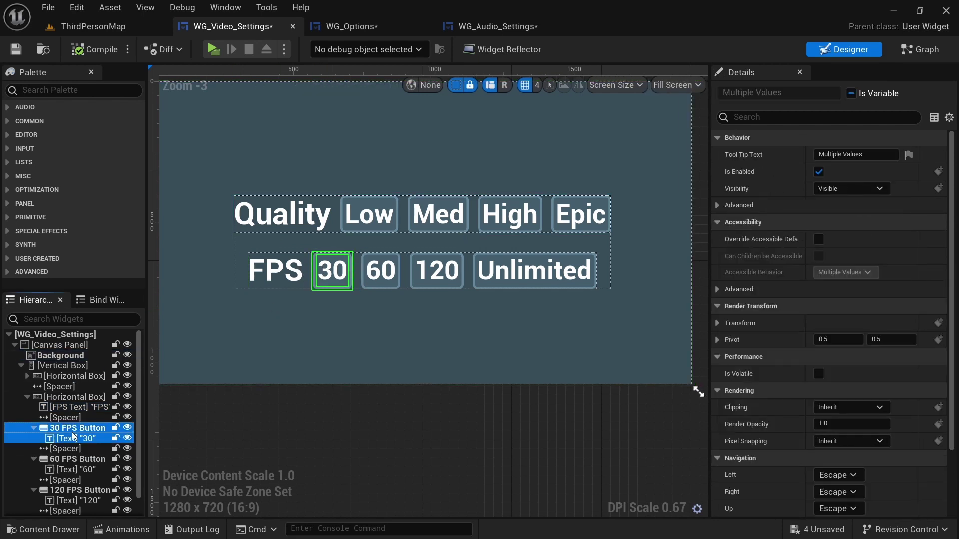
left_click(60, 346)
key("ctrl+v")
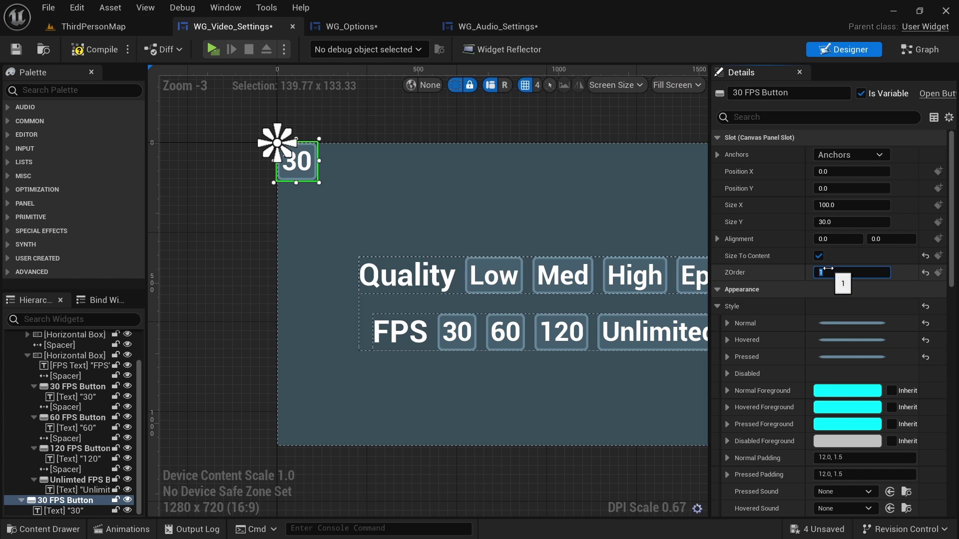
Anchor the copied button to the canvas's bottom-right corner, set Size X and Y to 0, and position it at about X -252, Y -160.
left_click(851, 155)
left_click(888, 267, "ctrl")
right_click_drag(648, 217, 452, 220)
left_click(846, 188)
type("0")
left_click(844, 205)
type("0")
left_click(848, 221)
type("0")
key("Return")
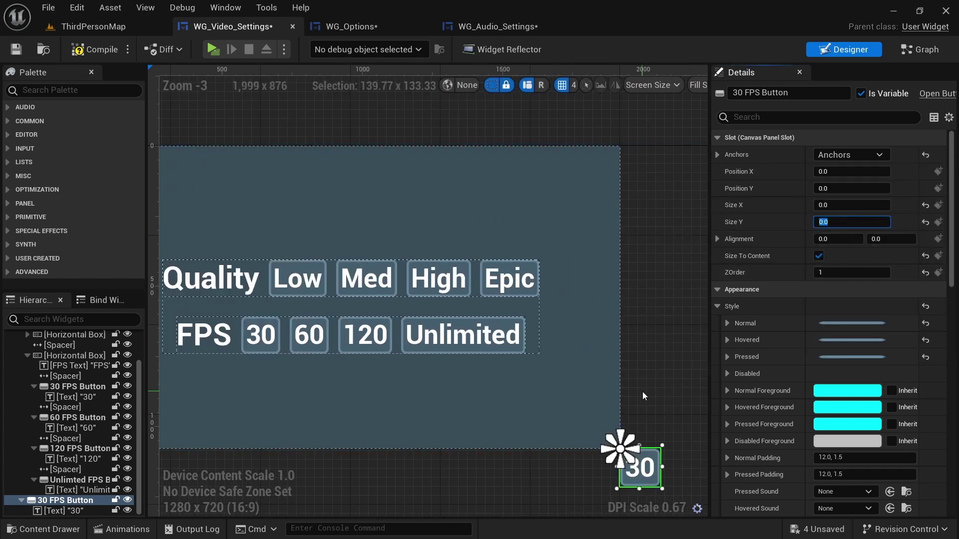
scroll(644, 396, "up", 2)
left_click_drag(851, 188, 789, 171)
Change the copied button's text to Auto and rename the button Auto Button.
left_click(551, 341)
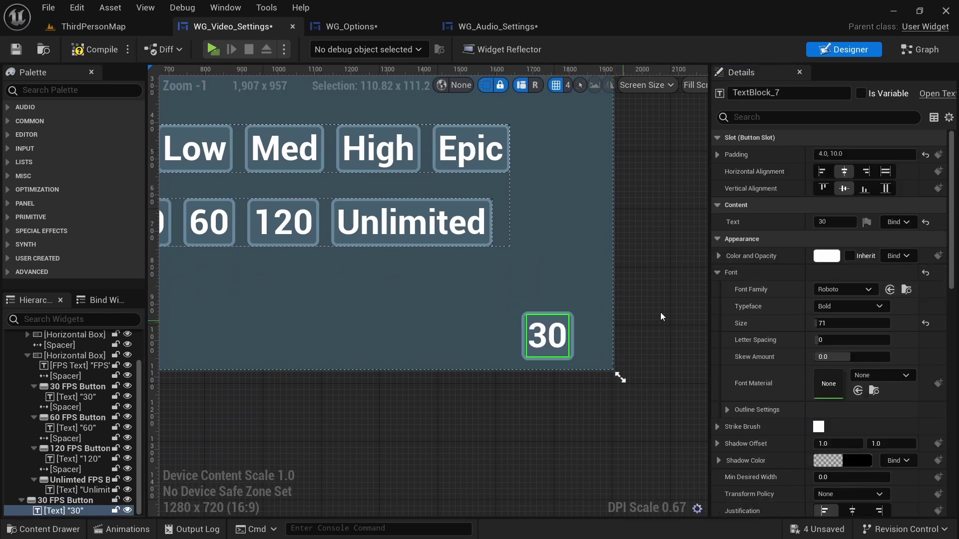
left_click(824, 222)
type("Auto")
key("Return")
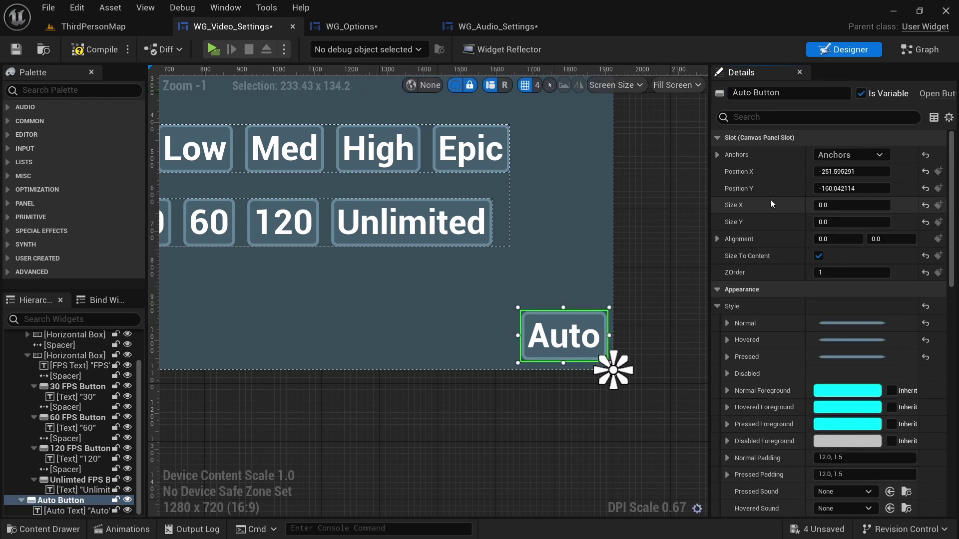
Add an On Clicked event for the Auto Button to the event graph.
scroll(613, 370, "down", 3)
scroll(839, 423, "down", 10)
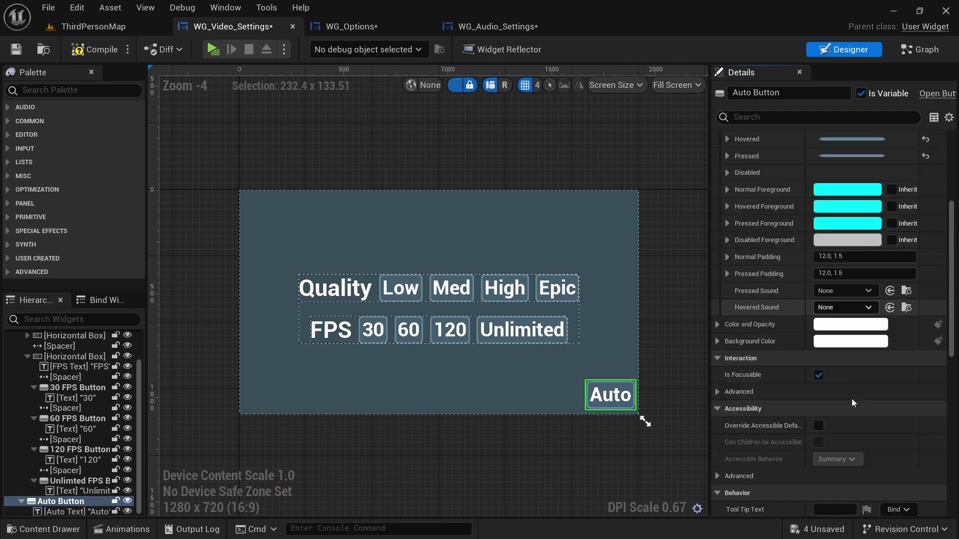
left_click(842, 442)
scroll(550, 328, "down", 2)
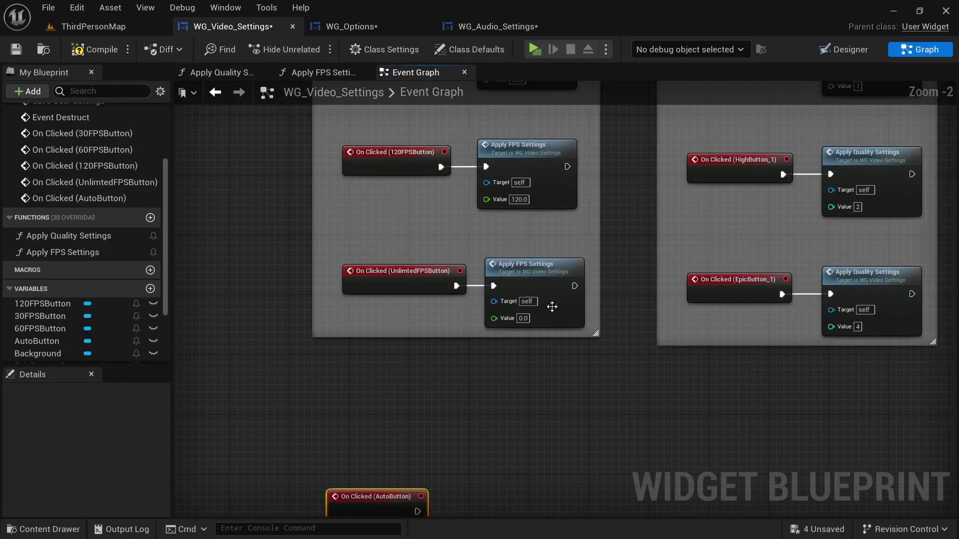
Copy the node chain from the Apply FPS Settings function into the event graph and connect it to the AutoButton click event.
double_click(511, 289)
scroll(499, 362, "down", 2)
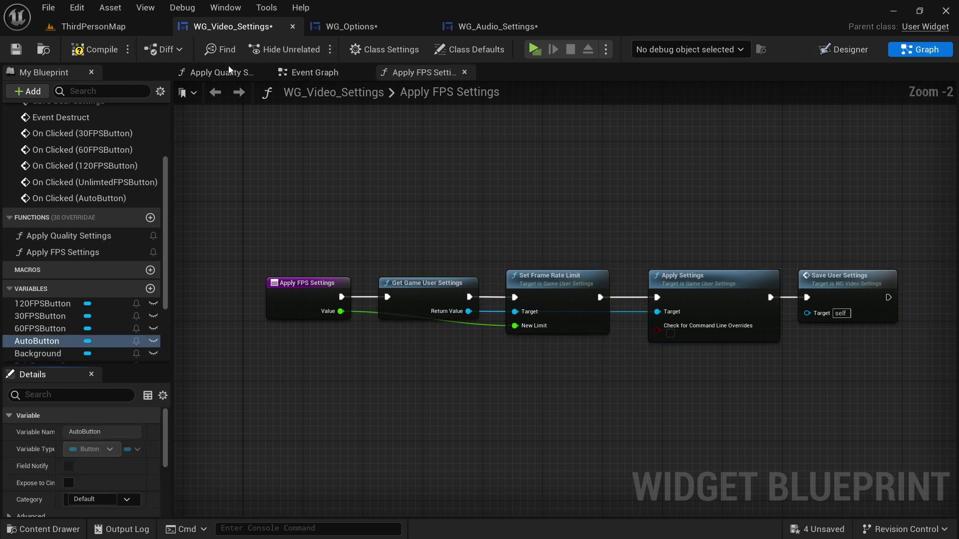
left_click(306, 73)
key("ctrl+v")
left_click_drag(402, 349, 417, 356)
Replace the pasted Set Frame Rate Limit node with a Run Hardware Benchmark call on Get Game User Settings.
left_click(569, 333)
right_click_drag(574, 368, 484, 361)
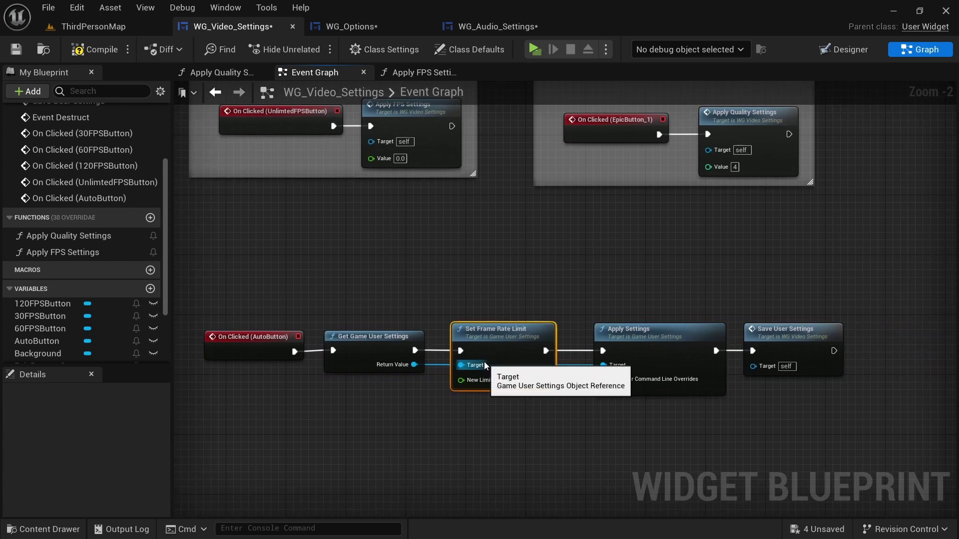
key("Delete")
scroll(428, 383, "up", 2)
left_click_drag(409, 360, 466, 401)
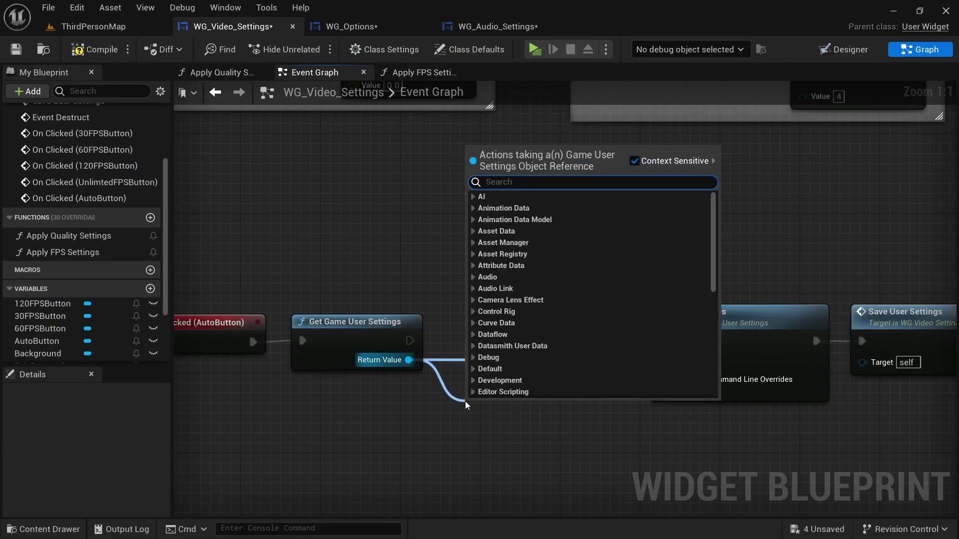
type("run")
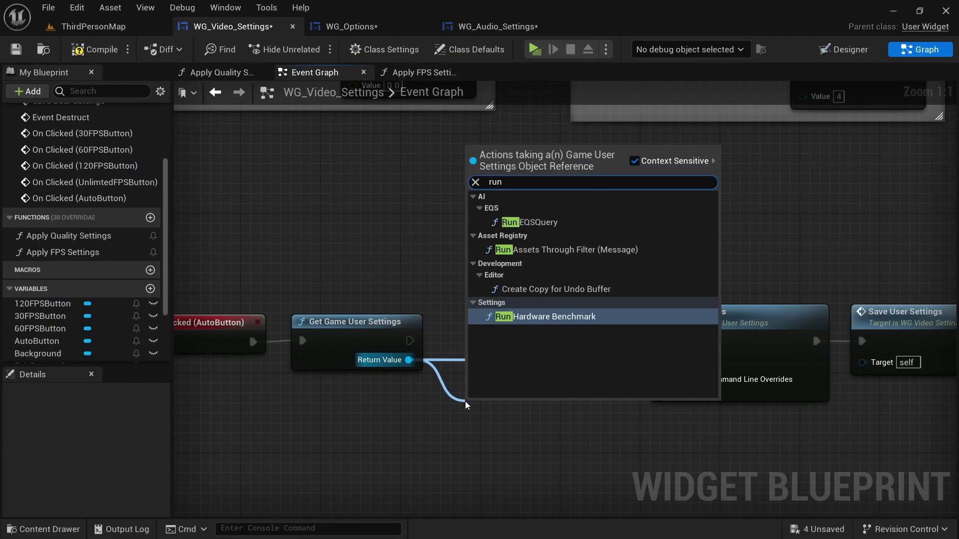
left_click(554, 316)
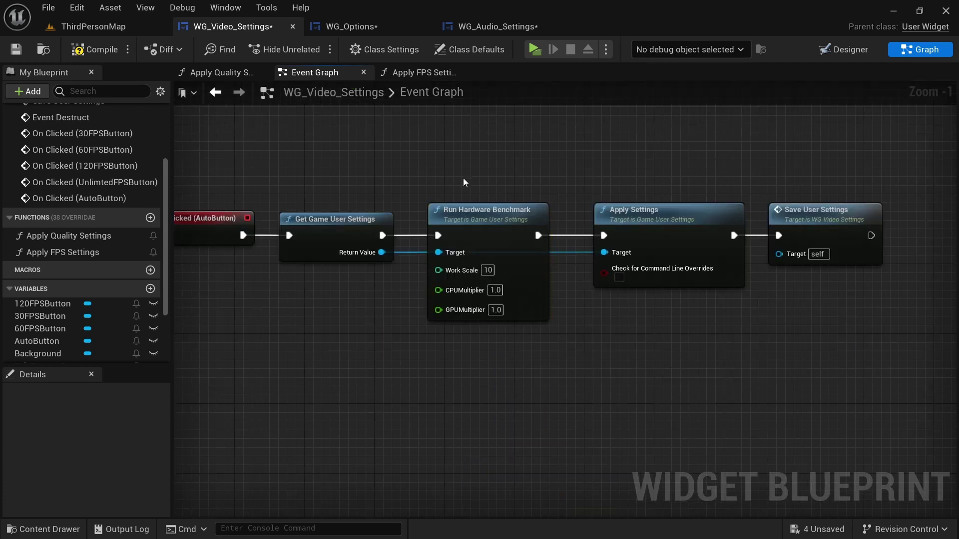
Examine the descriptions of the Run Hardware Benchmark and Apply Settings nodes.
left_click(471, 217)
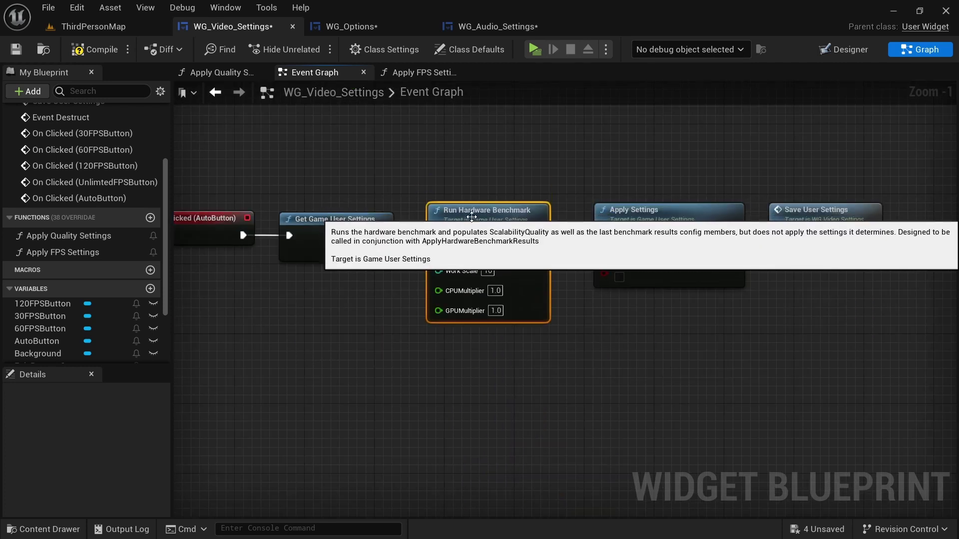
left_click(530, 183)
left_click(672, 218)
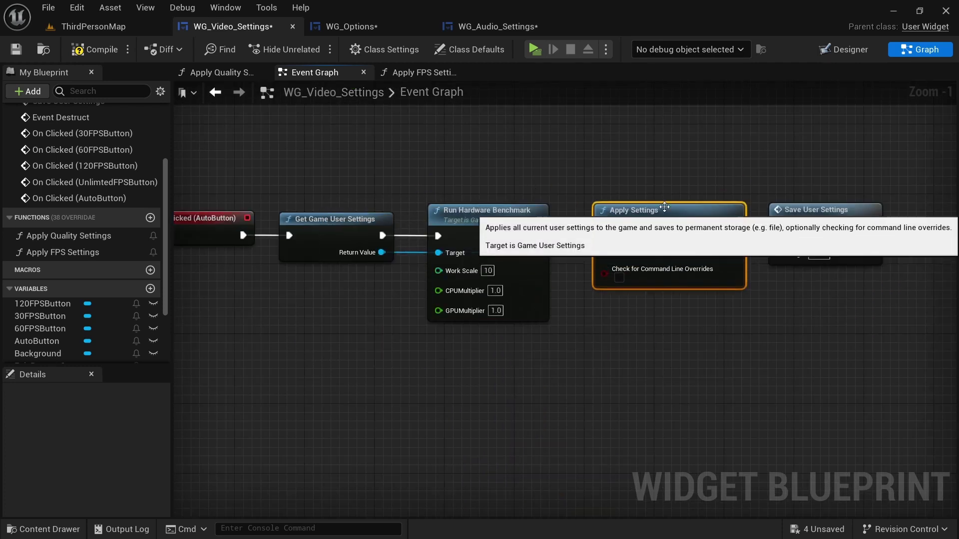
left_click_drag(477, 224, 486, 223)
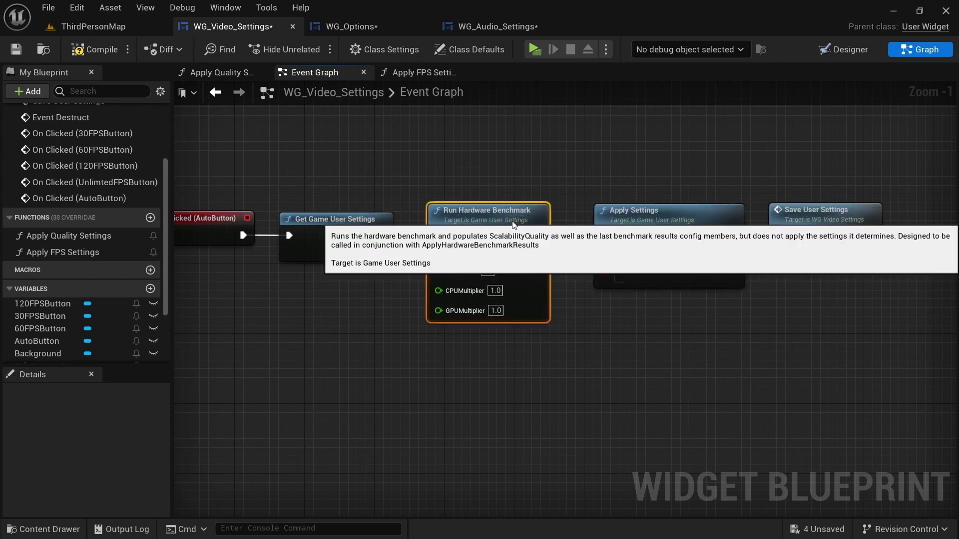
Enclose the AutoButton node chain in a comment named Auto, show its bubble, and place it below the FPS comment.
right_click_drag(524, 169, 601, 164)
scroll(602, 166, "down", 1)
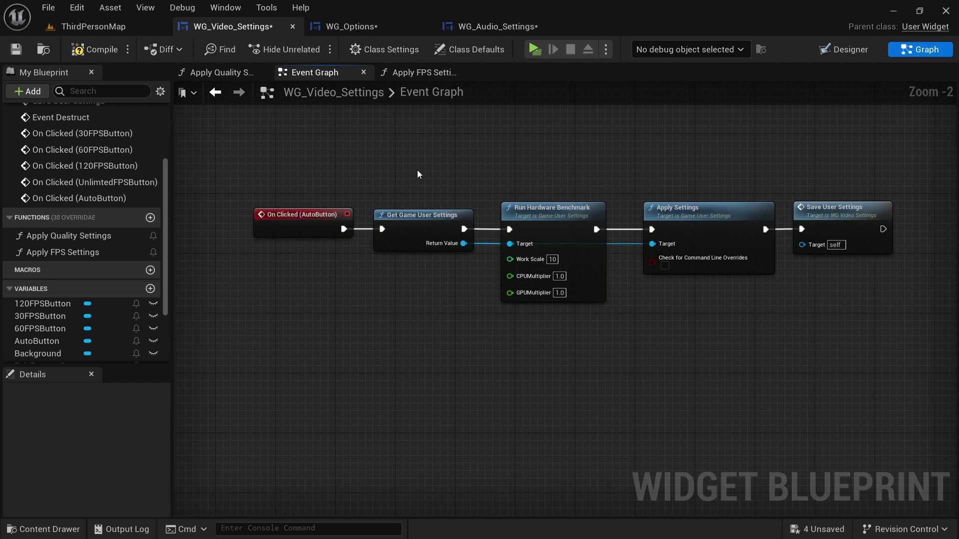
left_click_drag(288, 147, 817, 345)
key("c")
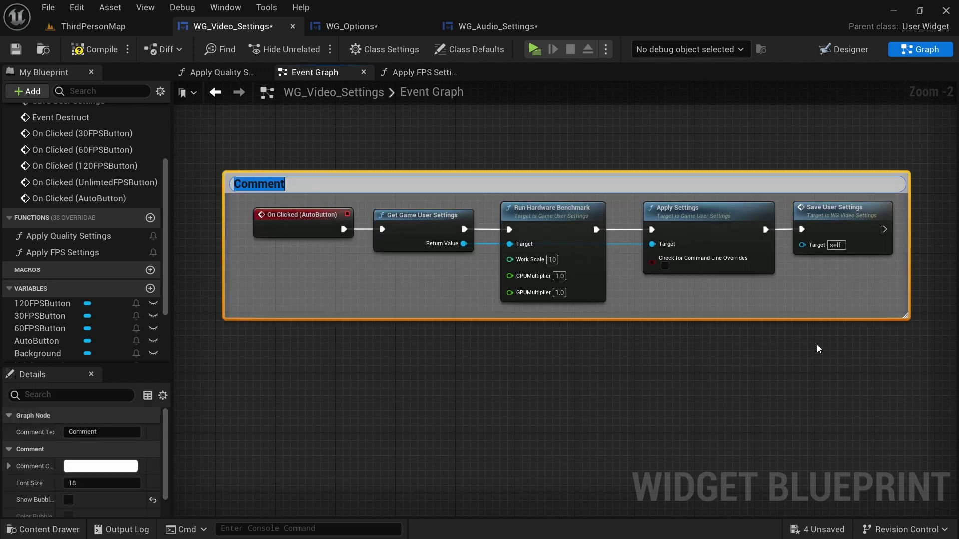
key("Return")
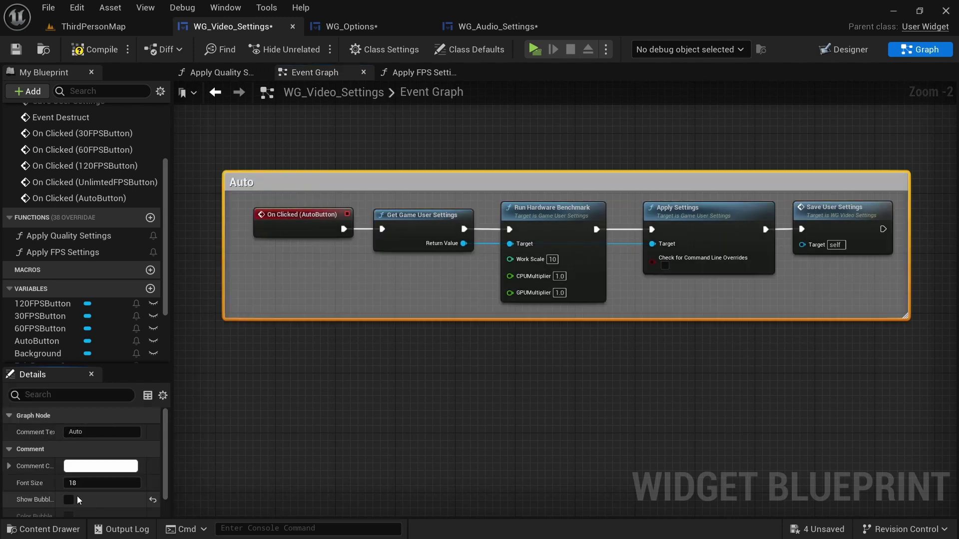
scroll(352, 354, "down", 4)
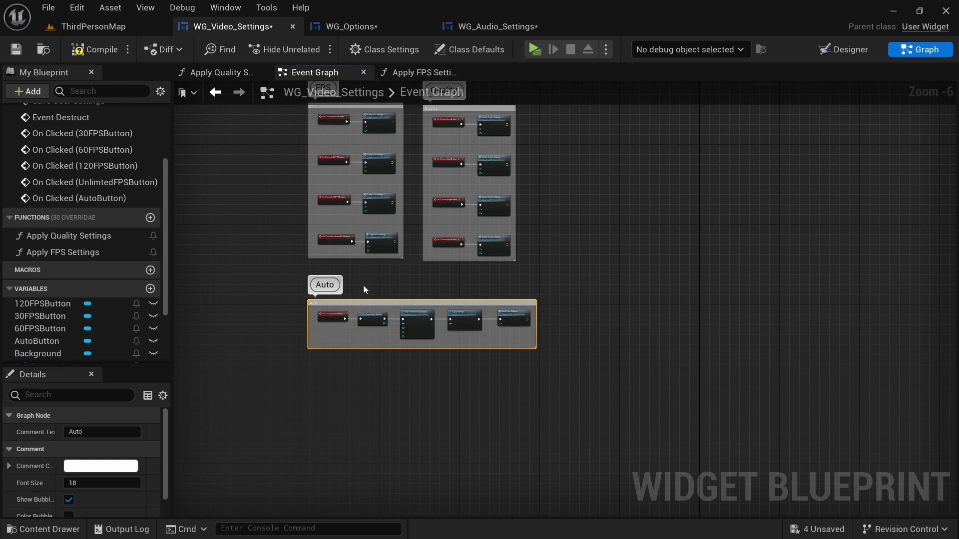
left_click(363, 286)
Copy the Save User Settings custom event with its Get Game User Settings node, paste them in empty space, and name the event Load User Settings.
right_click_drag(364, 286, 402, 388)
scroll(376, 96, "up", 4)
left_click_drag(275, 220, 433, 239)
right_click_drag(697, 235, 474, 225)
key("ctrl+v")
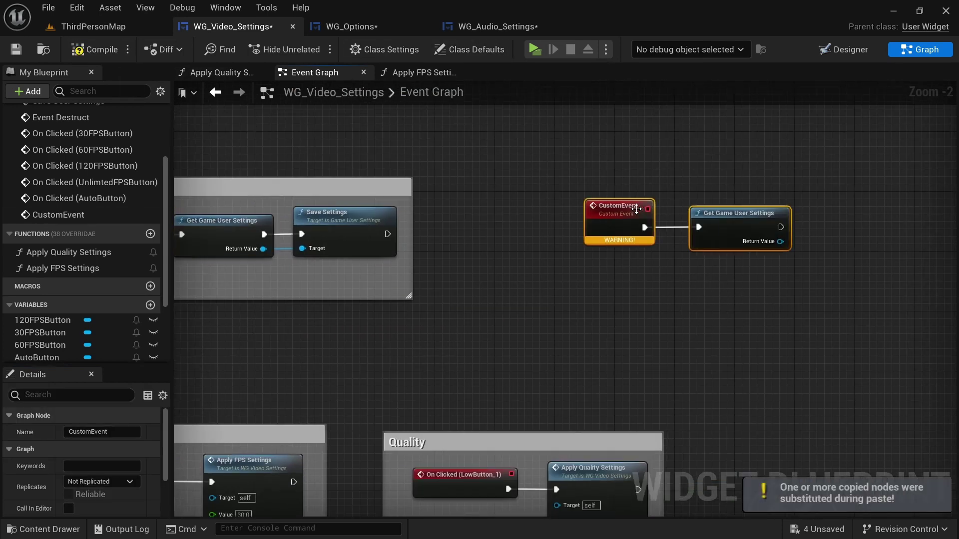
left_click(606, 210)
type("Load User Settings")
key("Return")
Add an Apply Settings call from the Get Game User Settings return value in the Load User Settings chain.
scroll(629, 205, "up", 1)
right_click_drag(629, 205, 233, 226)
left_click_drag(226, 178, 408, 336)
left_click(348, 195)
left_click_drag(407, 268, 475, 270)
type("appl")
left_click(567, 389)
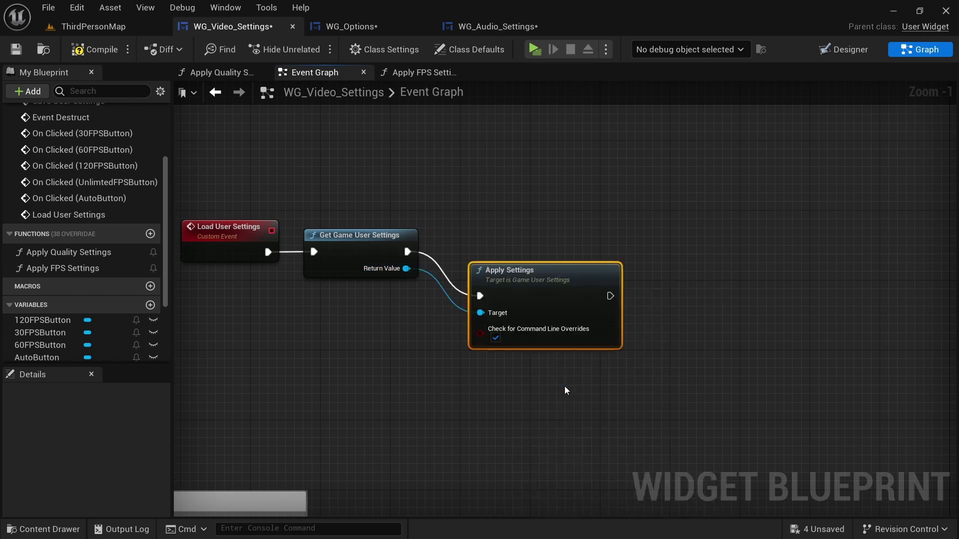
Widen the Auto comment box and shift its Apply Settings and Save User Settings nodes away from Run Hardware Benchmark to make room.
right_click_drag(459, 400, 596, 279)
scroll(596, 279, "down", 7)
scroll(582, 316, "up", 4)
right_click_drag(599, 424, 420, 266)
scroll(582, 316, "up", 1)
left_click_drag(630, 319, 808, 321)
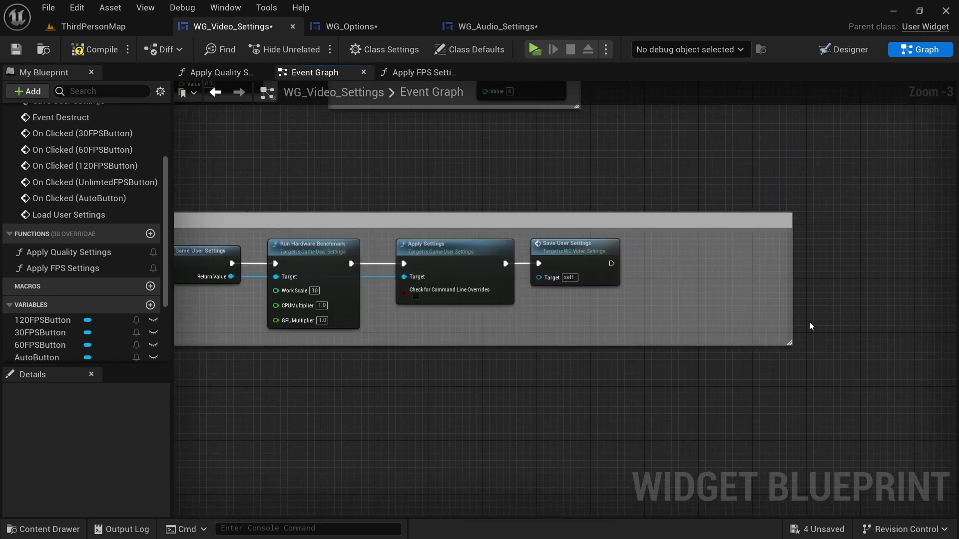
left_click_drag(435, 250, 434, 249)
left_click_drag(440, 253, 590, 254)
Add an Apply Hardware Benchmark Results call from the Game User Settings return value and connect it after Run Hardware Benchmark.
right_click_drag(229, 272, 262, 289)
scroll(262, 289, "up", 3)
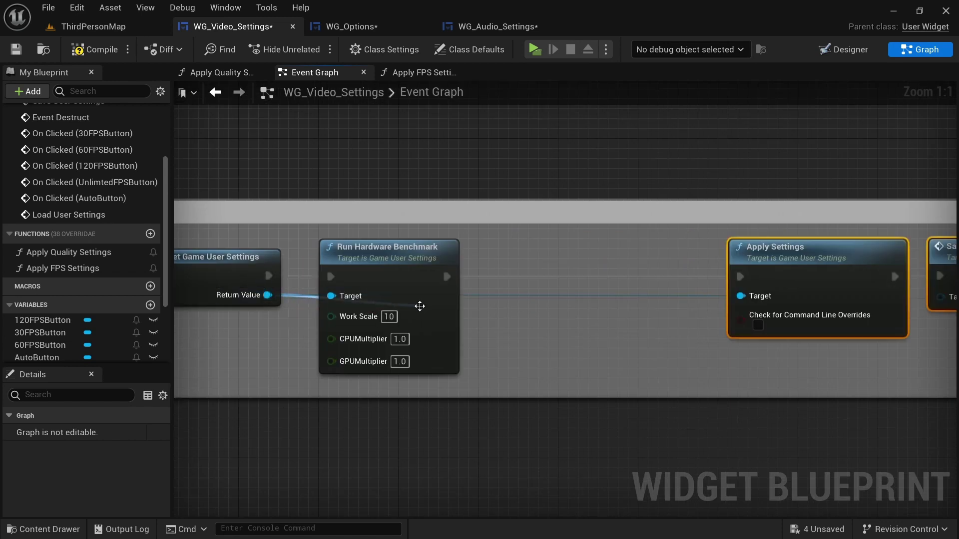
left_click_drag(421, 310, 421, 310)
type("apply")
left_click(526, 116)
left_click_drag(529, 317, 599, 260)
left_click_drag(447, 276, 501, 278)
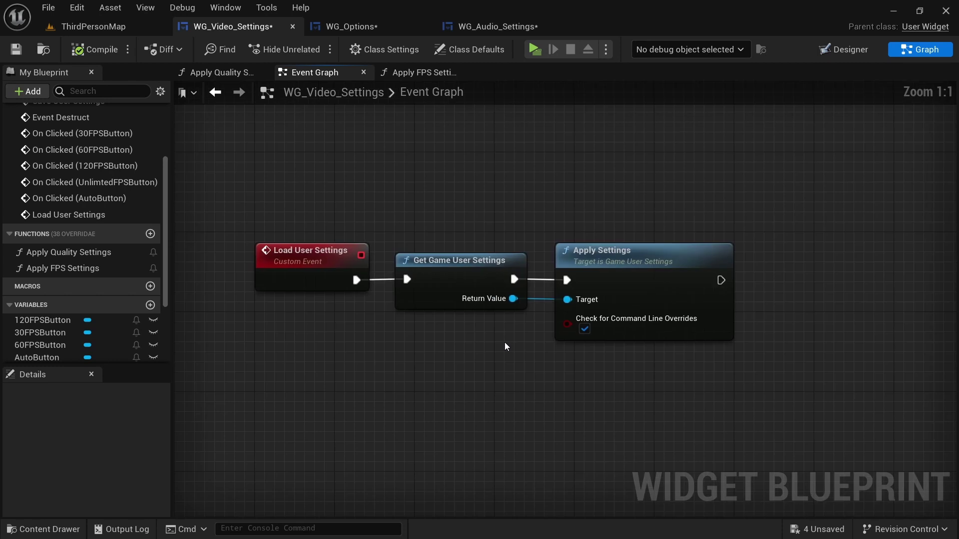
Disable Check for Command Line Overrides on the Apply Settings call of the Load User Settings event.
scroll(409, 264, "down", 4)
scroll(328, 232, "up", 3)
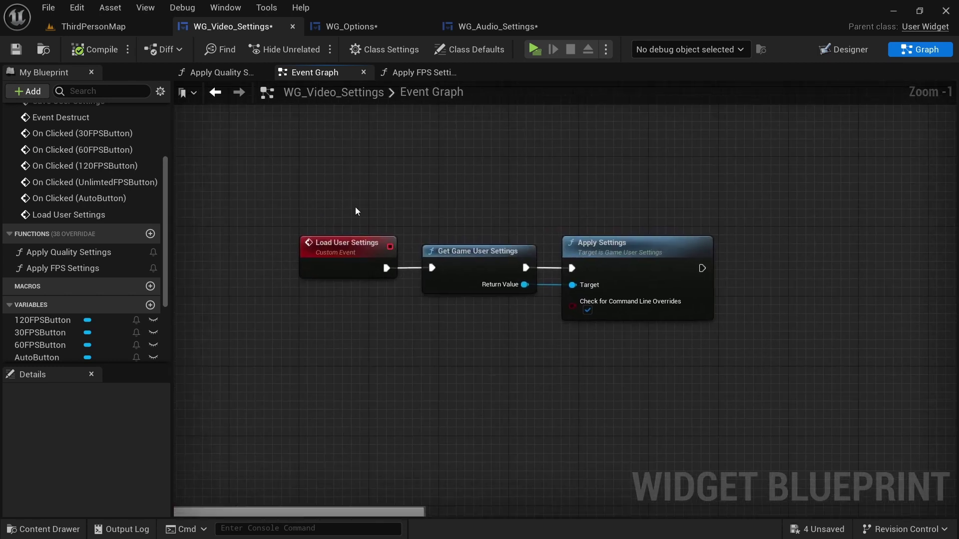
left_click(588, 310)
Enclose the Load User Settings event chain in a comment box named Load User Settings.
scroll(471, 315, "down", 3)
scroll(460, 334, "up", 2)
left_click_drag(332, 176, 798, 376)
key("c")
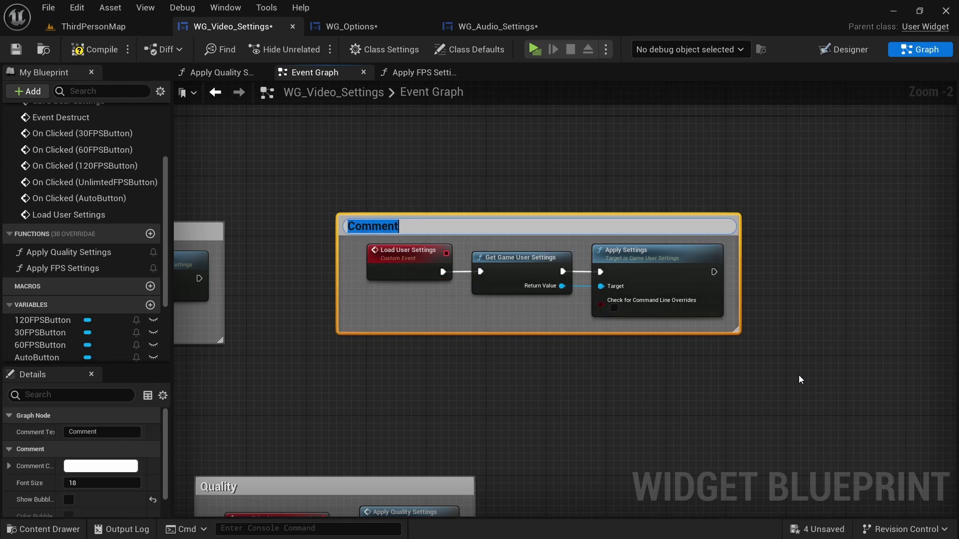
type("Load User Settings")
key("Return")
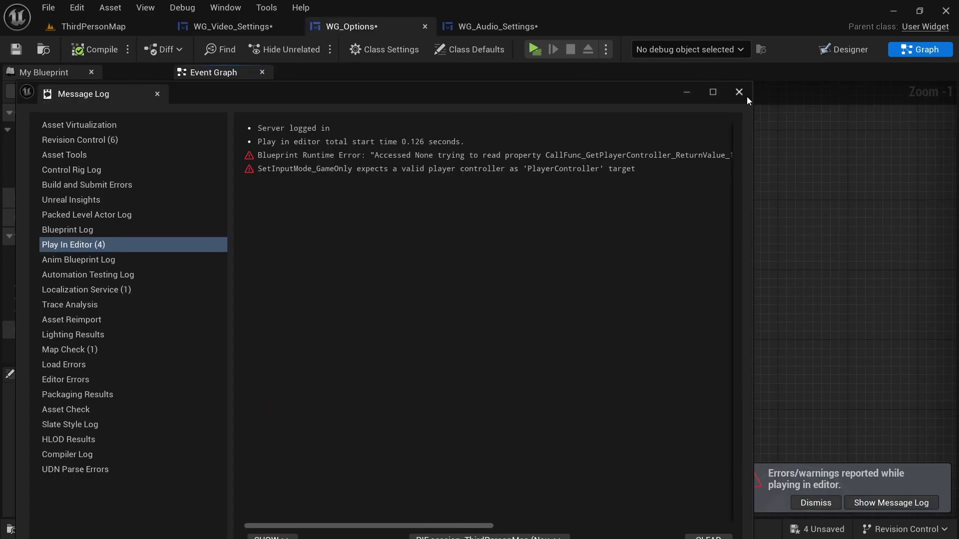
Play-test the game from the main menu, pause it, and open the options page to check the Auto button.
left_click(535, 49)
left_click(492, 278)
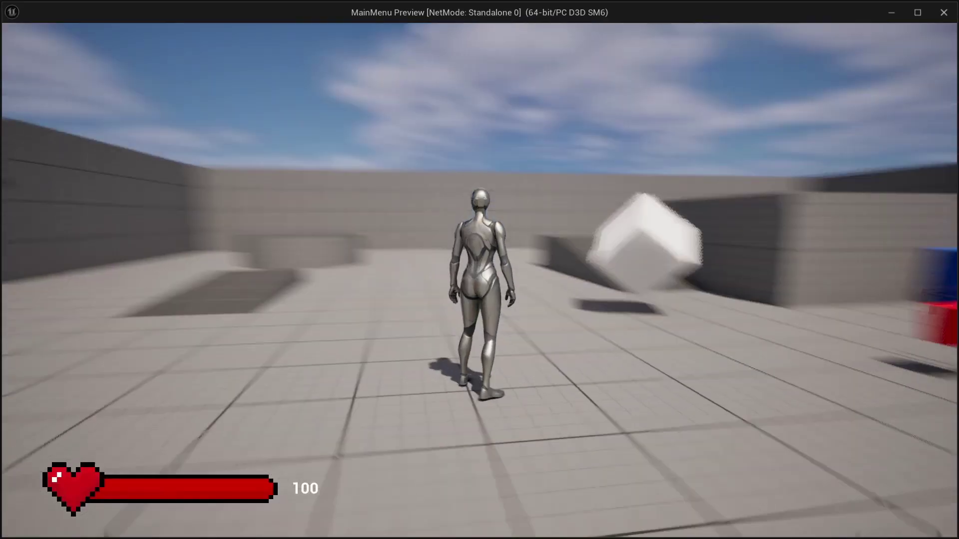
key("p")
left_click(465, 335)
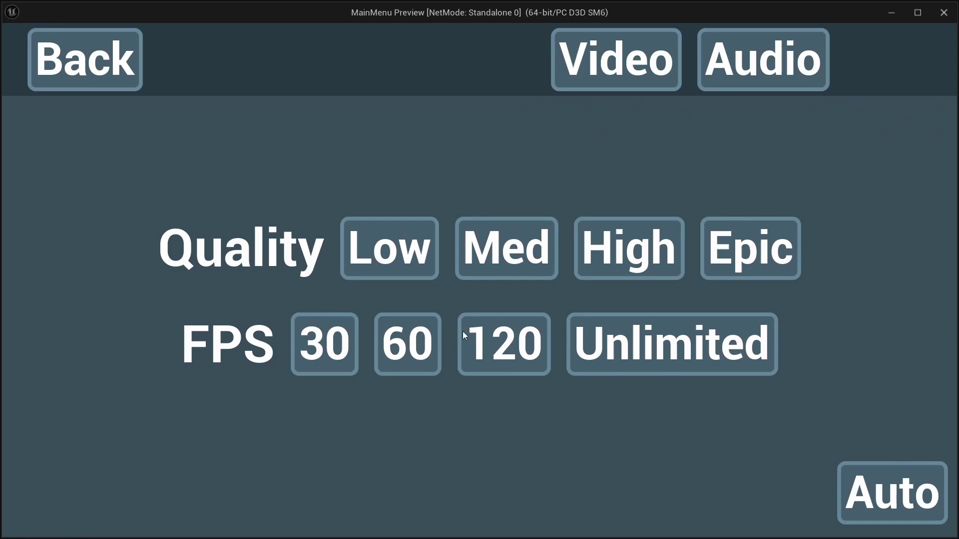
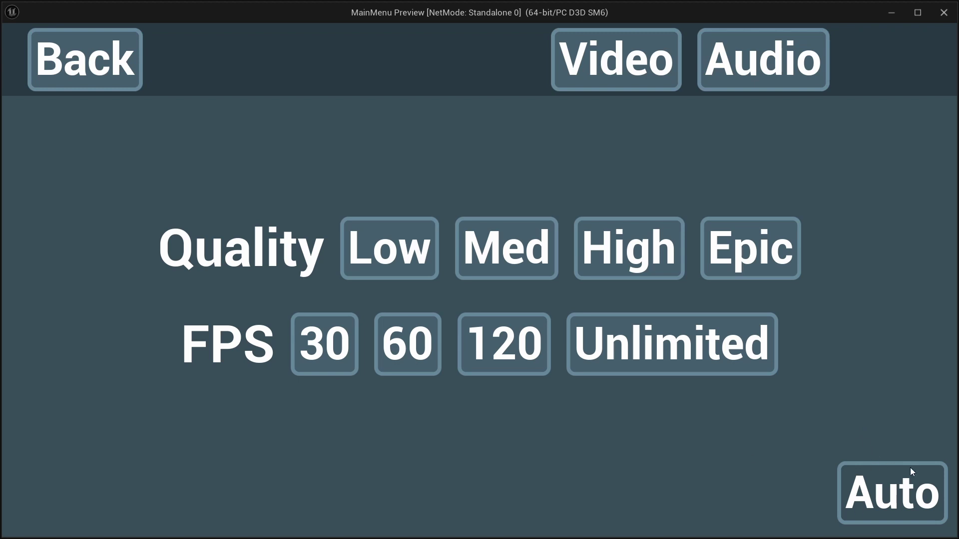
Leave the options page, resume the paused game, and move the character around the level to check the gameplay.
left_click(127, 80)
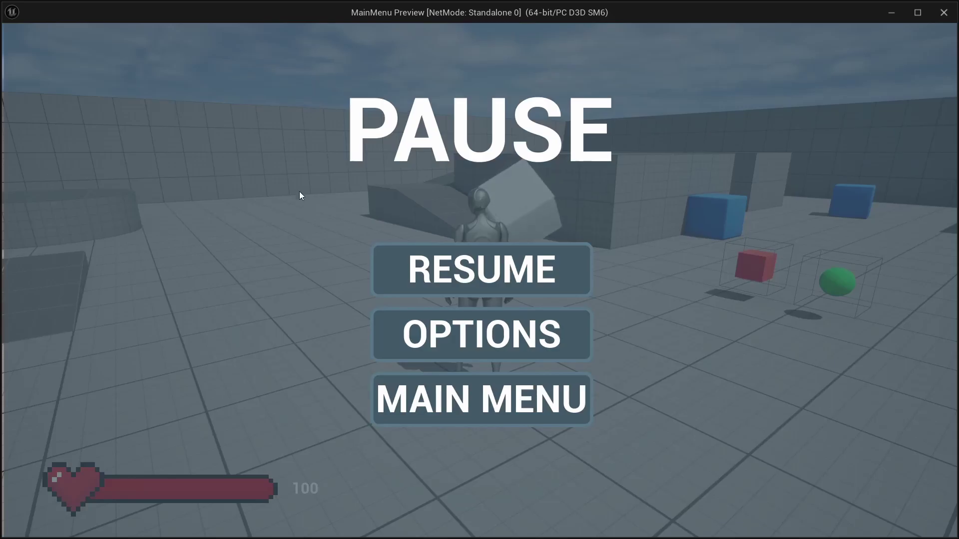
left_click(446, 268)
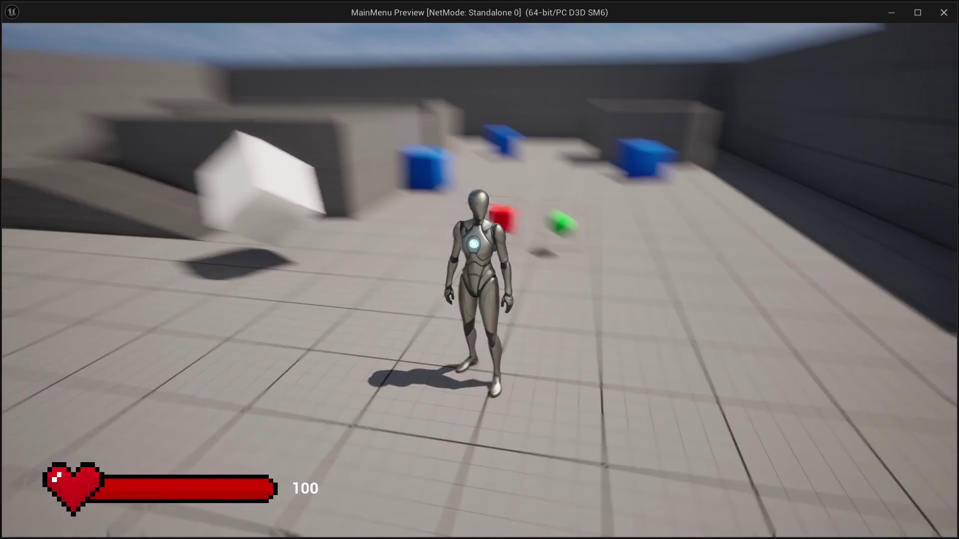
key("d")
key("a")
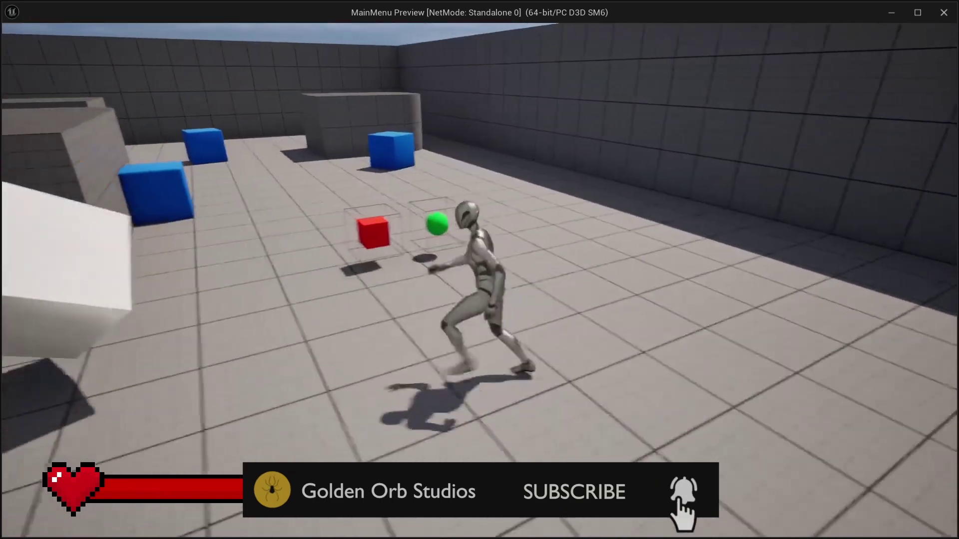
key("d")
key("a")
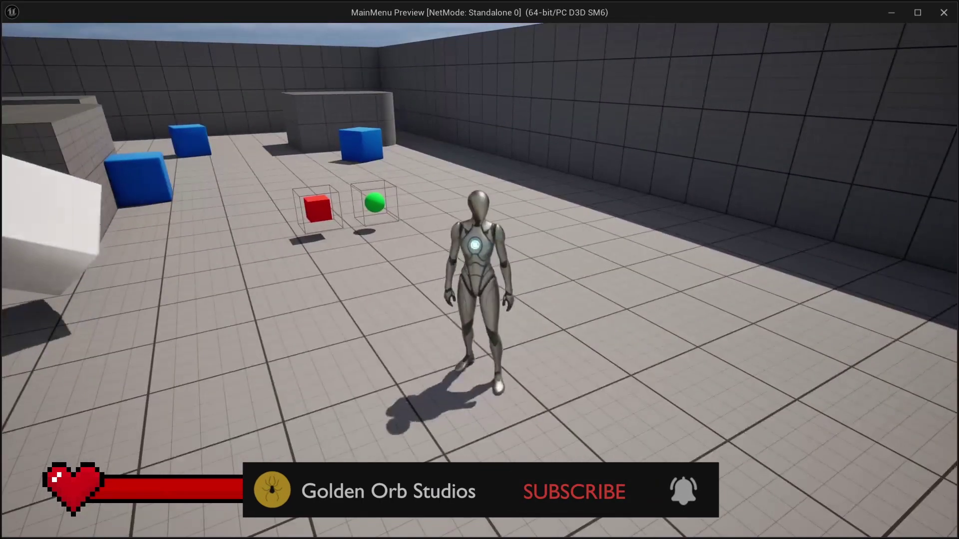
key("w")
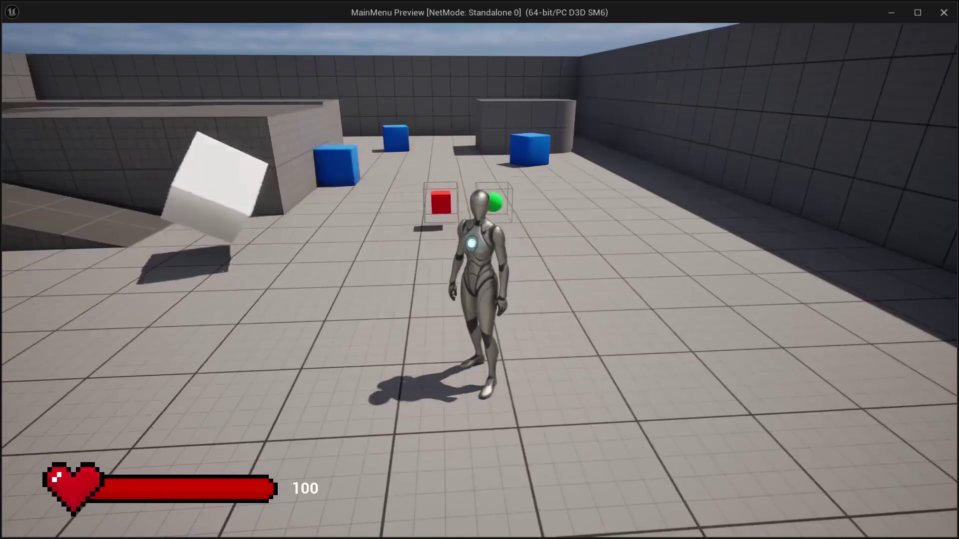
key("w")
key("a")
key("s")
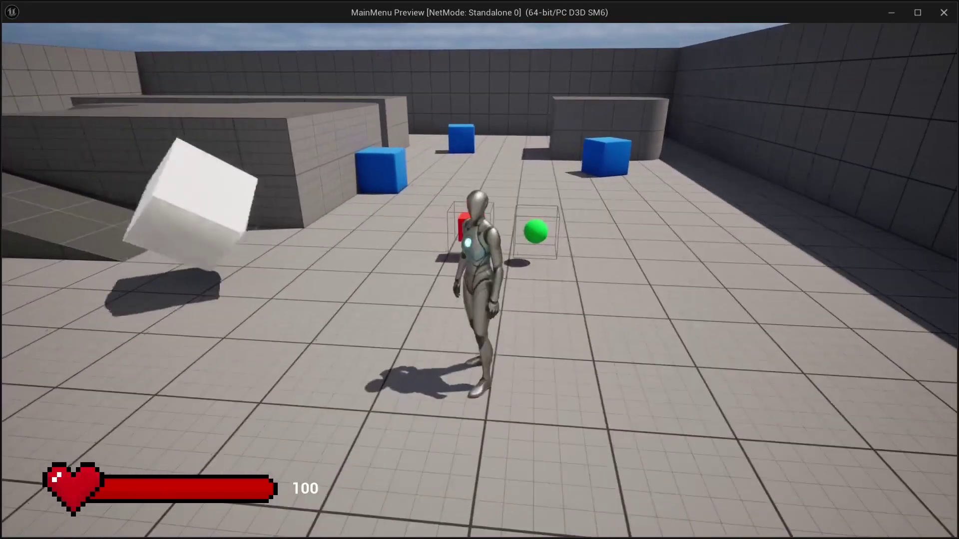